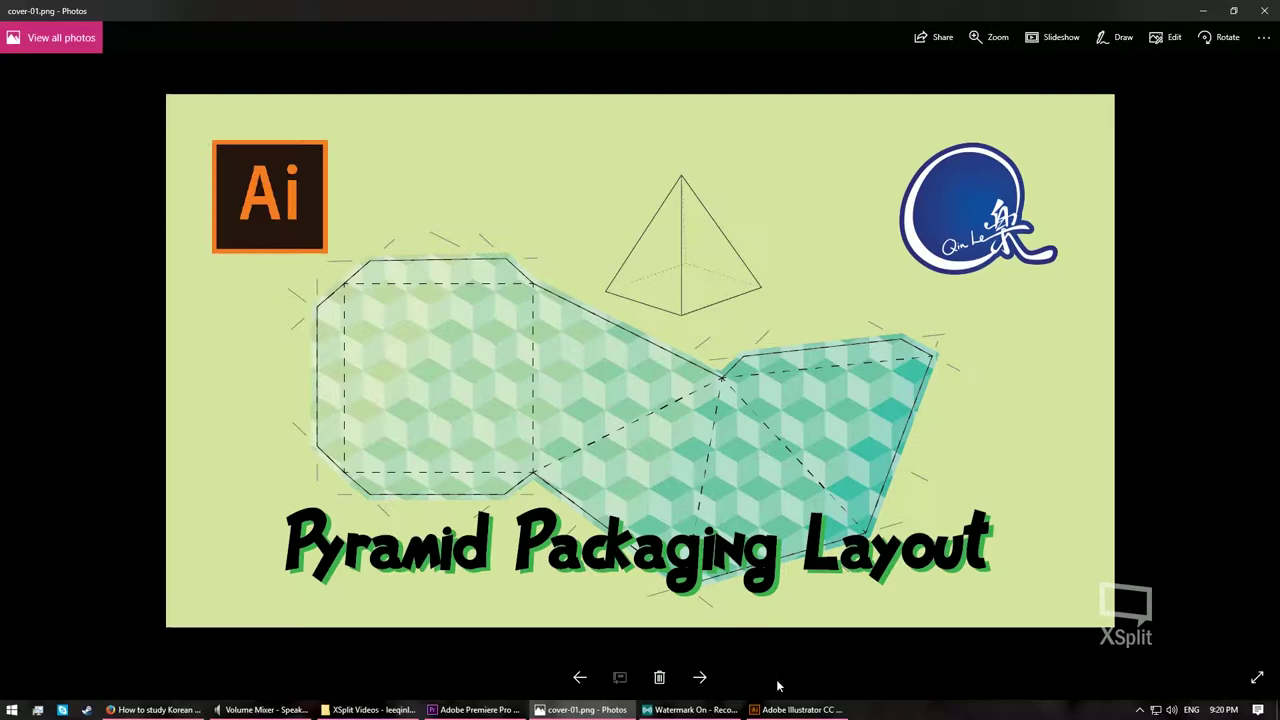
- Switch to Illustrator and create a landscape A3 document, 420 x 297 mm, in CMYK colour mode
left_click(789, 711)
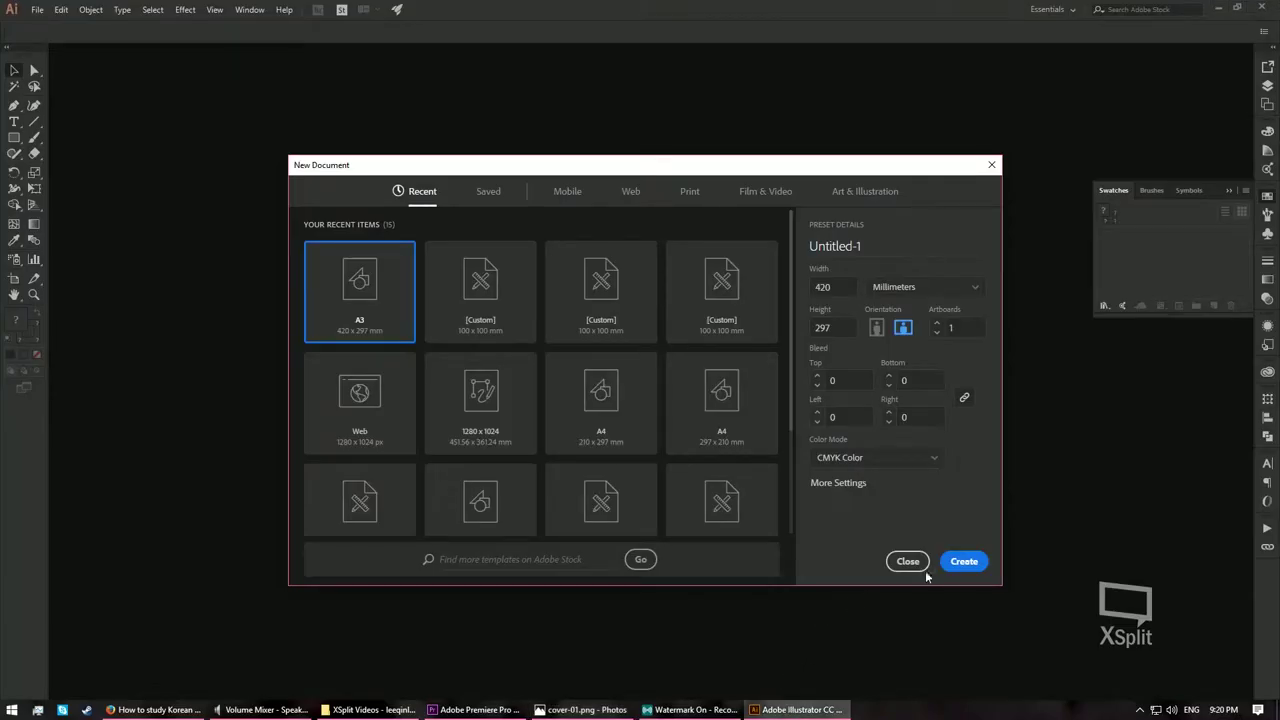
left_click(966, 562)
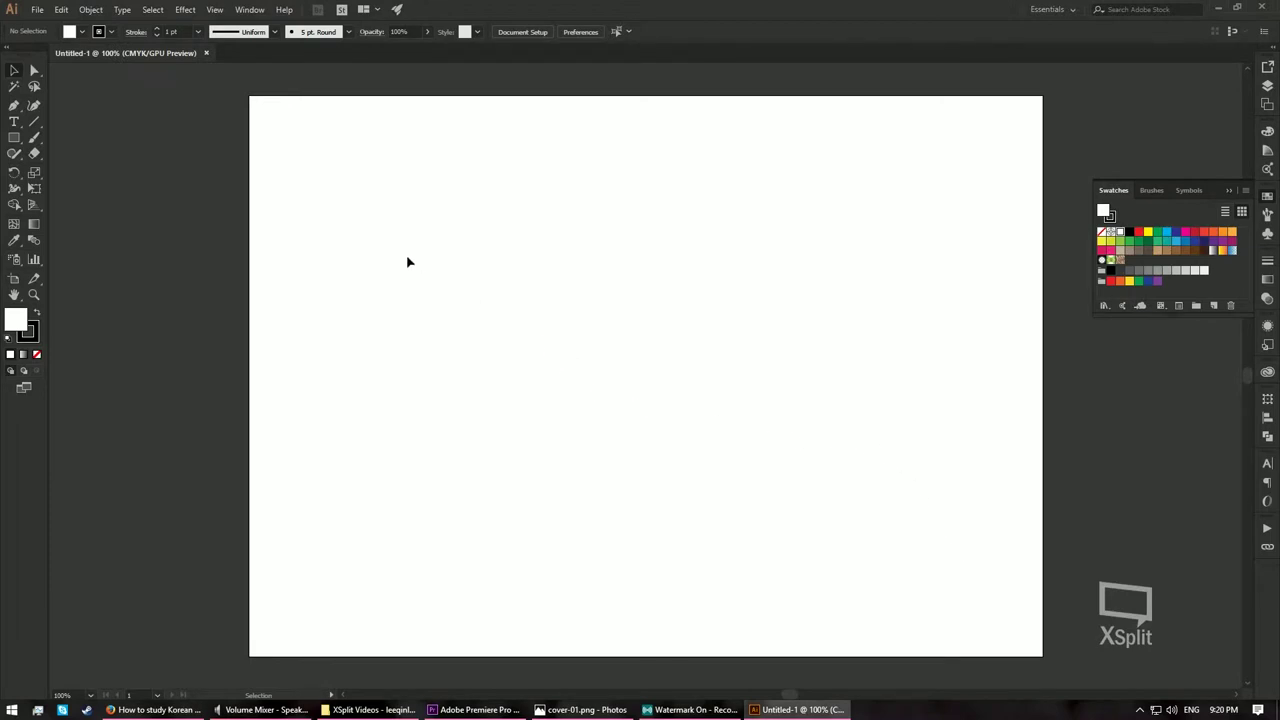
- Draw a 100 x 100 mm square with the Rectangle tool near the middle of the artboard
left_click(36, 337)
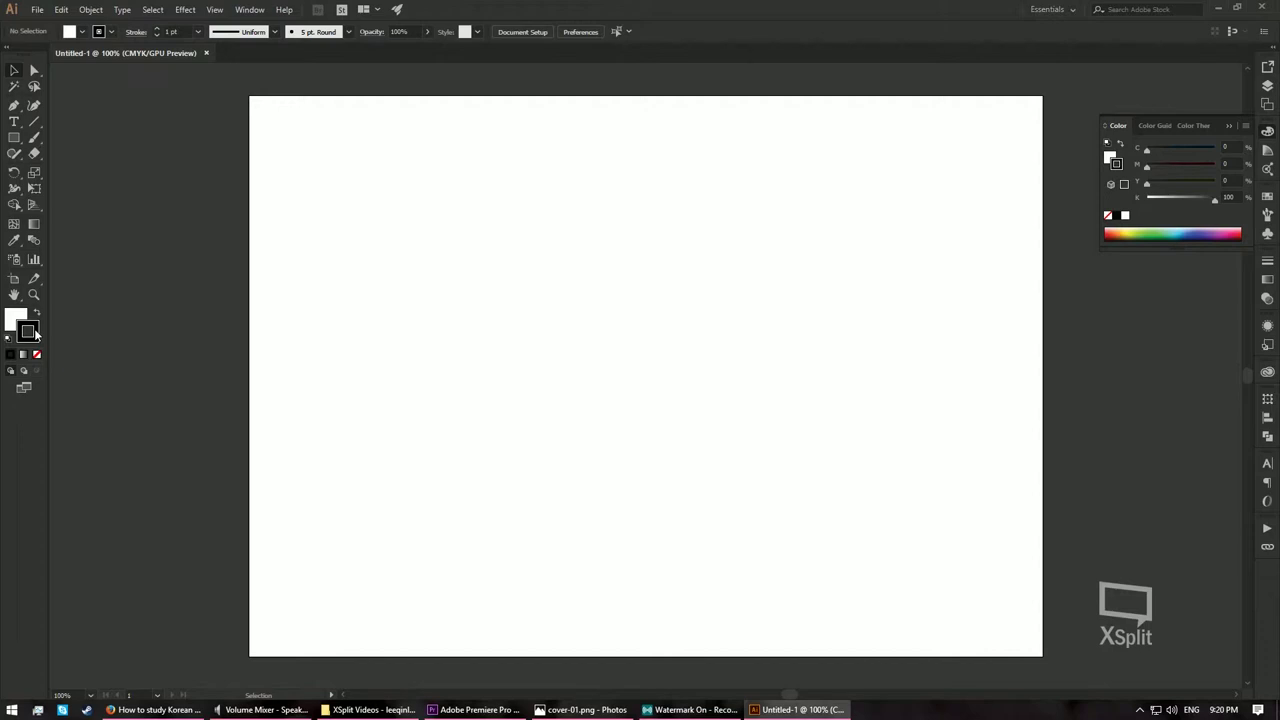
left_click(14, 141)
left_click(497, 282)
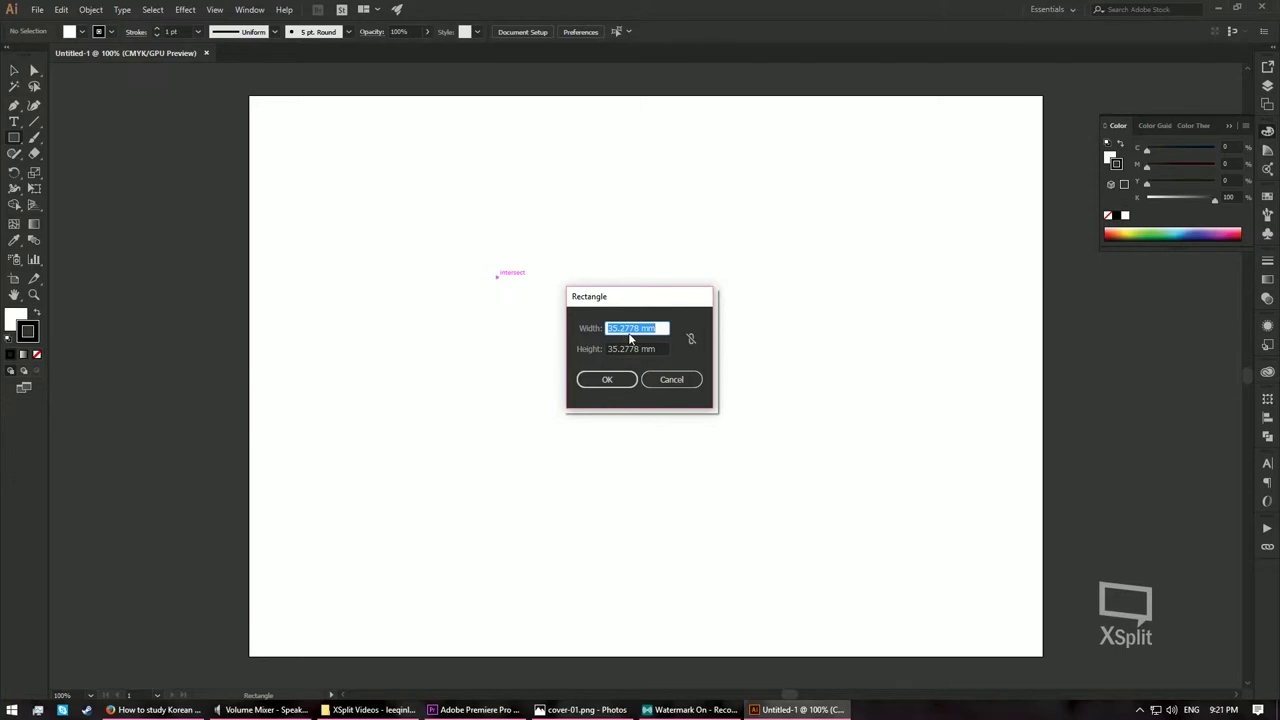
type("100mm")
key("Tab")
type("100mm")
left_click(607, 380)
- Move the square into the upper-left part of the artboard and deselect it
key("v")
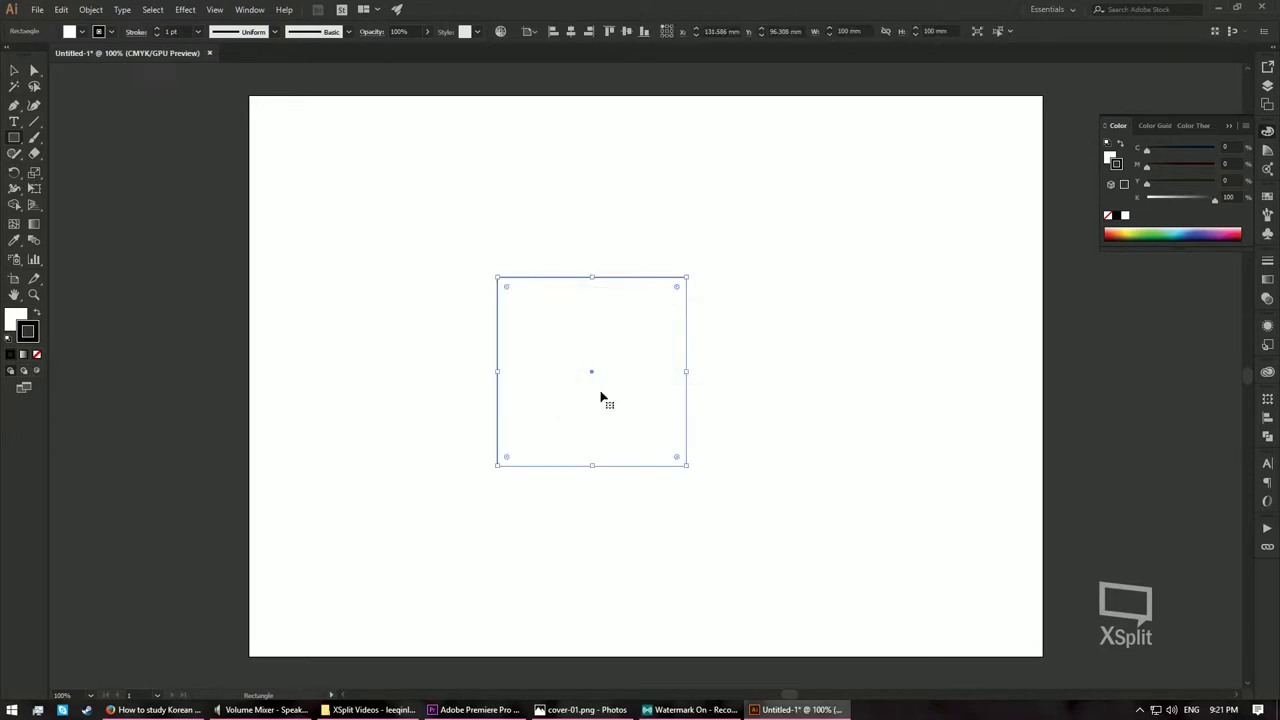
left_click_drag(594, 338, 427, 302)
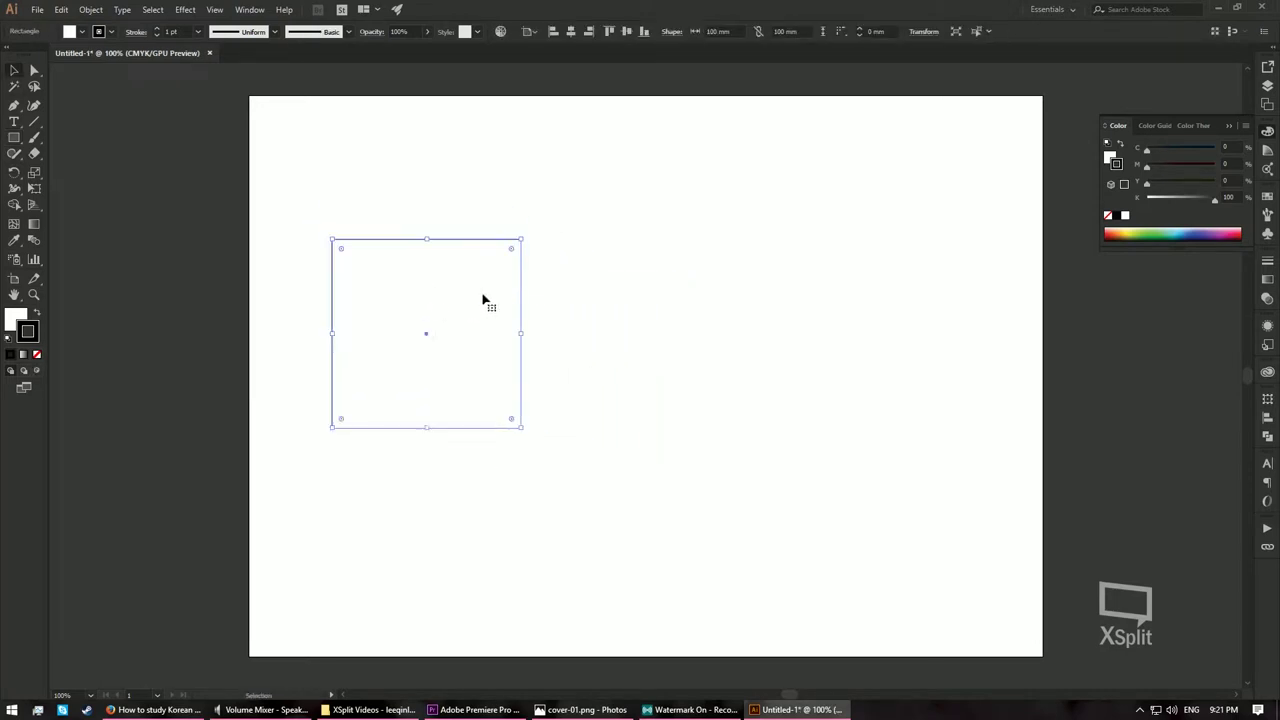
left_click(609, 294)
- Create a three-sided polygon to the right of the square with the Polygon tool
left_click_drag(12, 143, 88, 182)
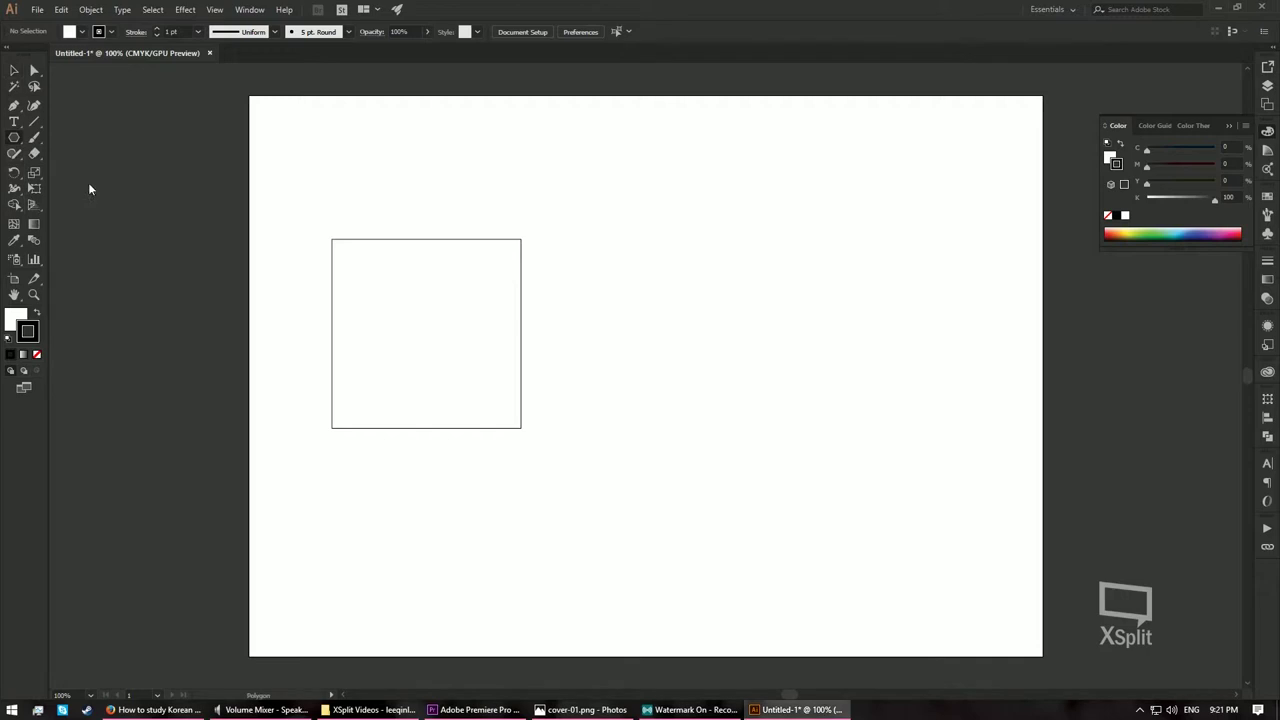
left_click(670, 308)
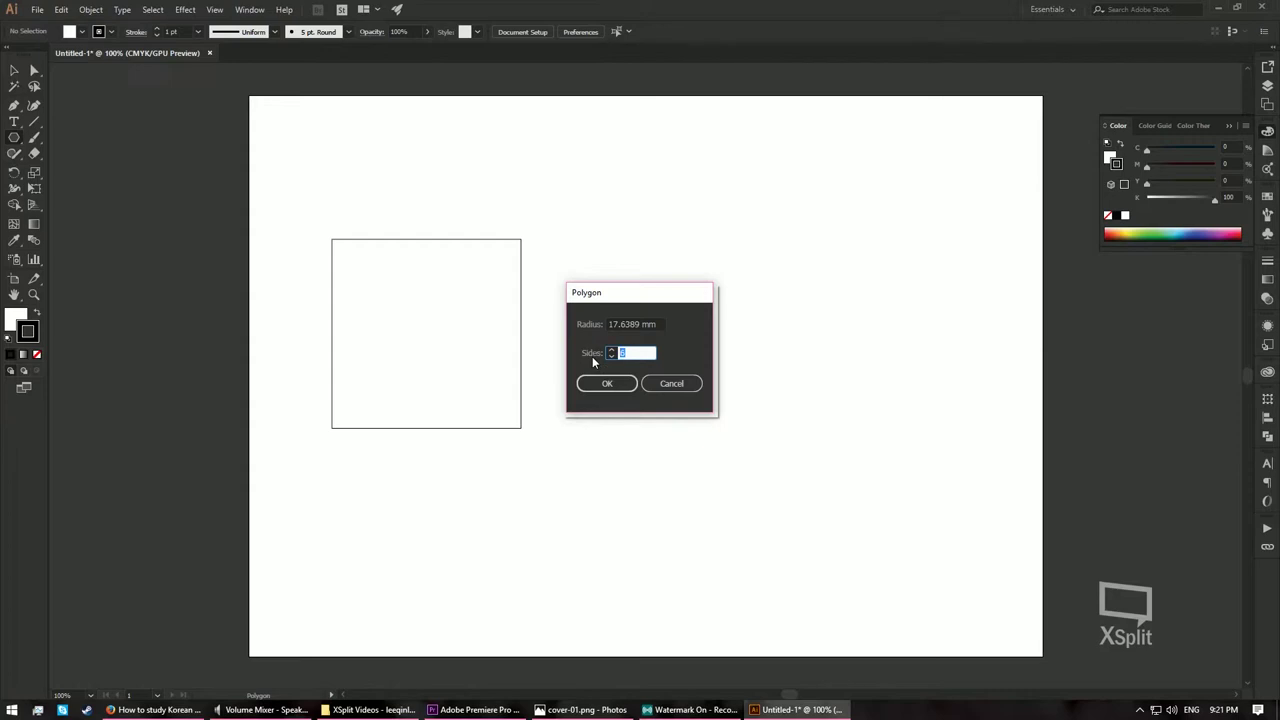
type("3")
left_click(607, 386)
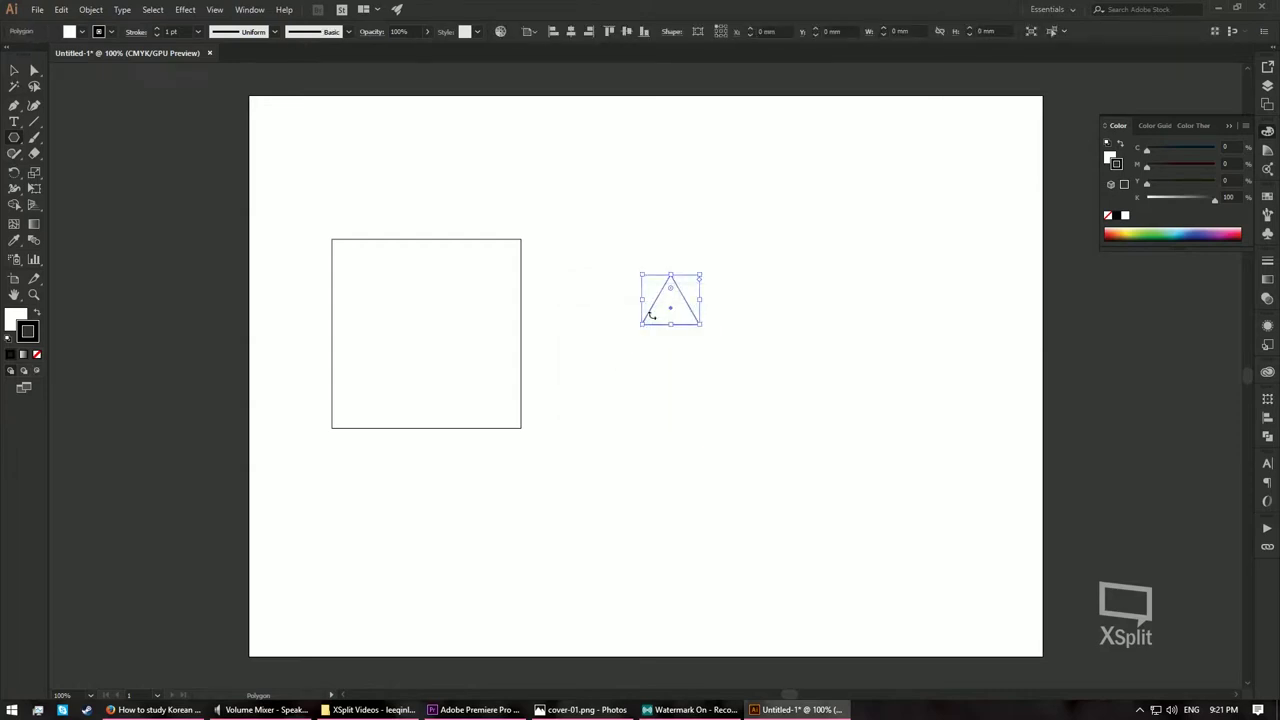
- Set the triangle's width and height to 100 mm each
left_click(908, 31)
type("10mm")
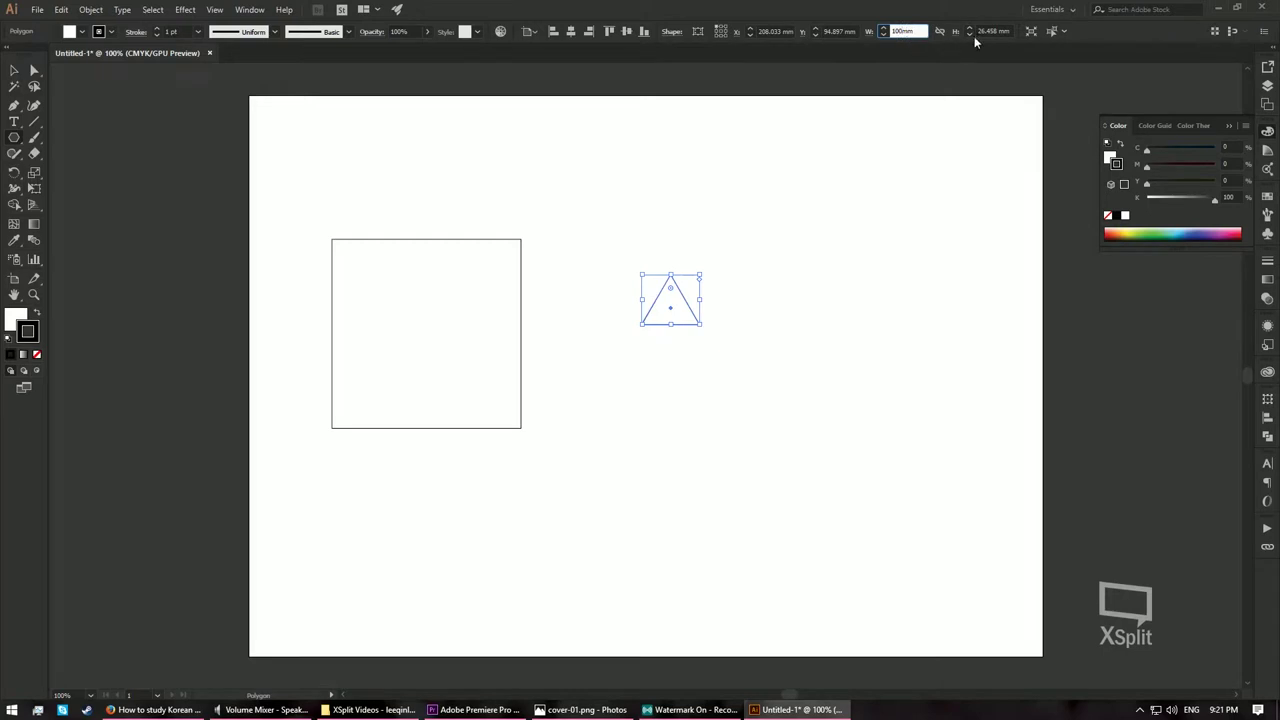
key("Tab")
type("100mm")
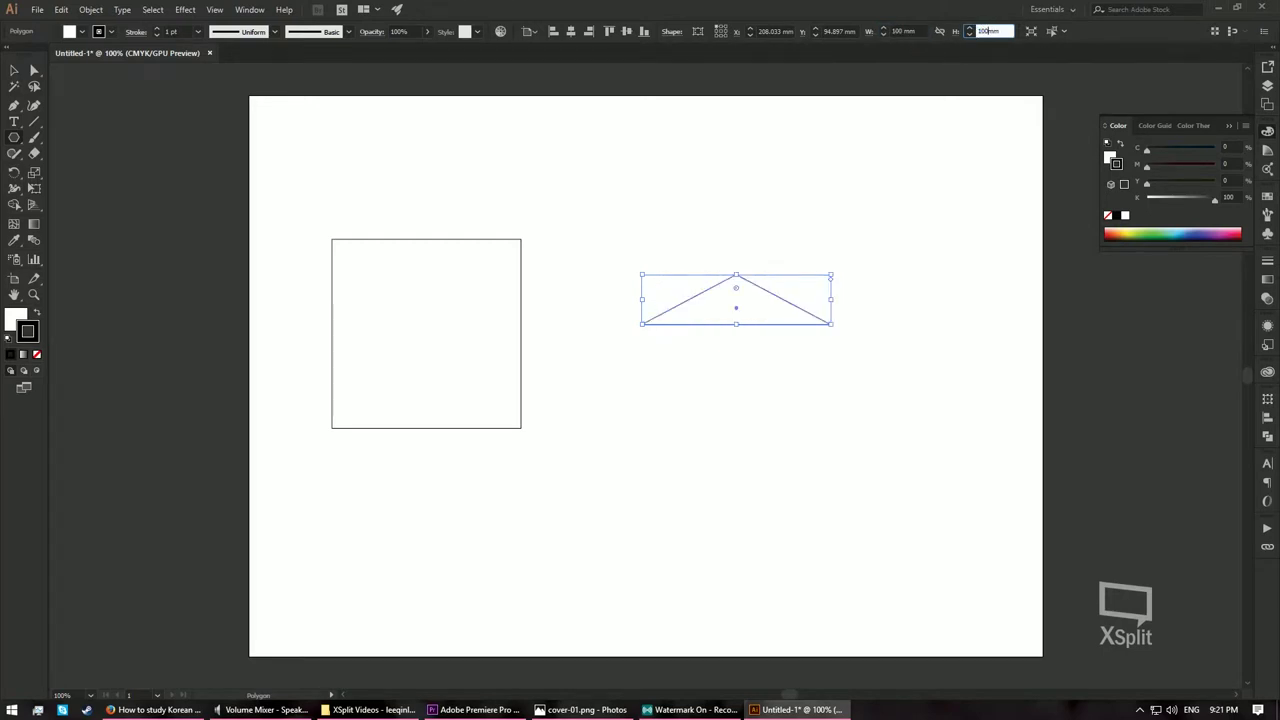
key("Return")
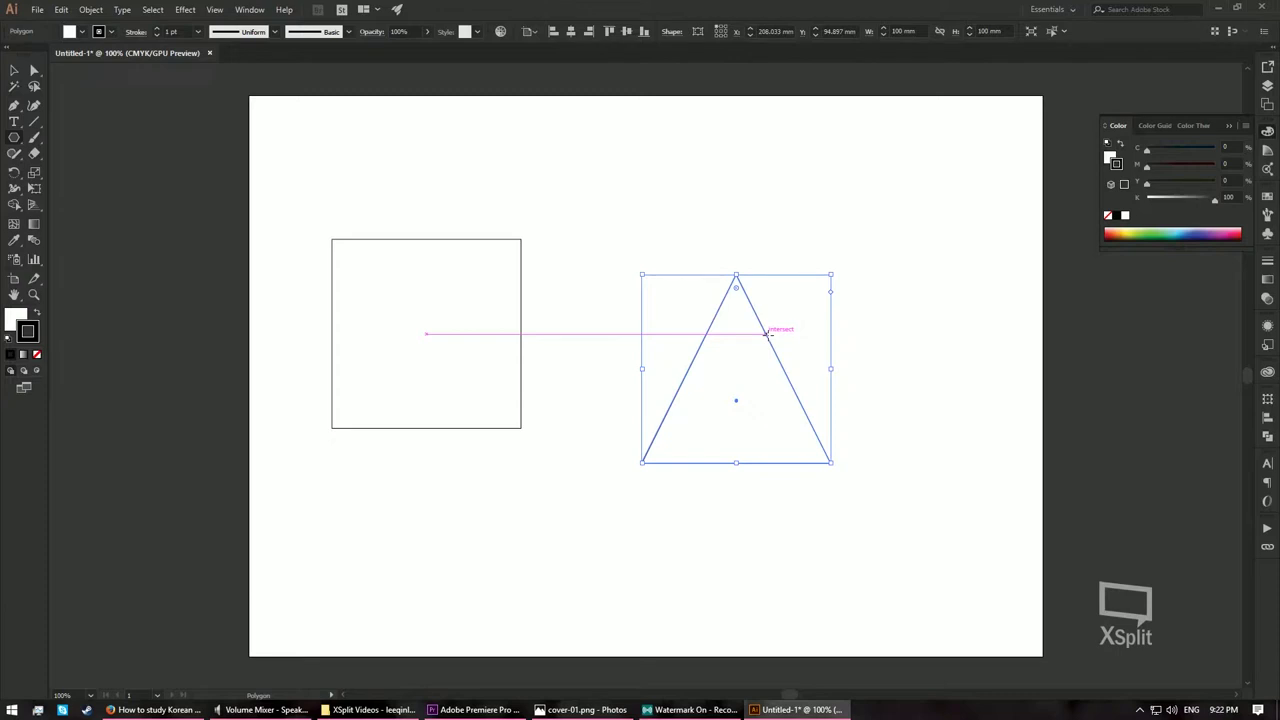
- Move the triangle closer to the square and rotate it 90° clockwise so its tip points away from the square
key("v")
left_click_drag(755, 349, 671, 275)
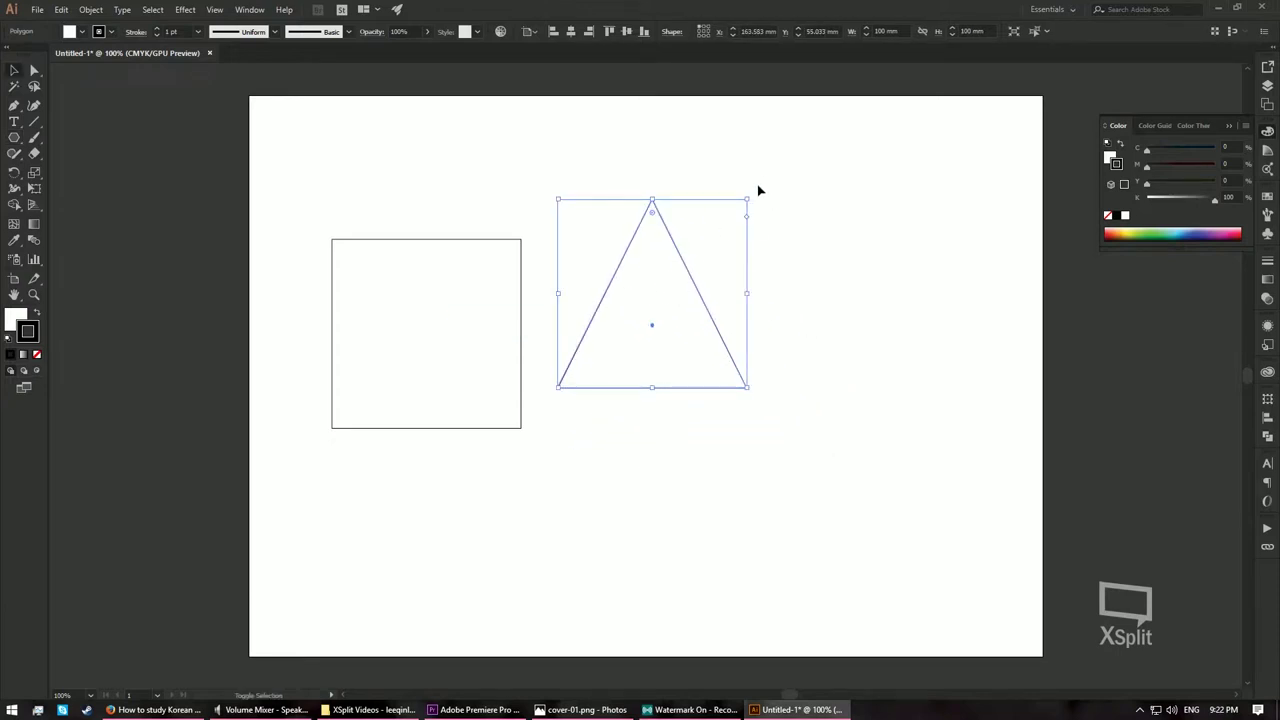
left_click_drag(783, 197, 805, 434)
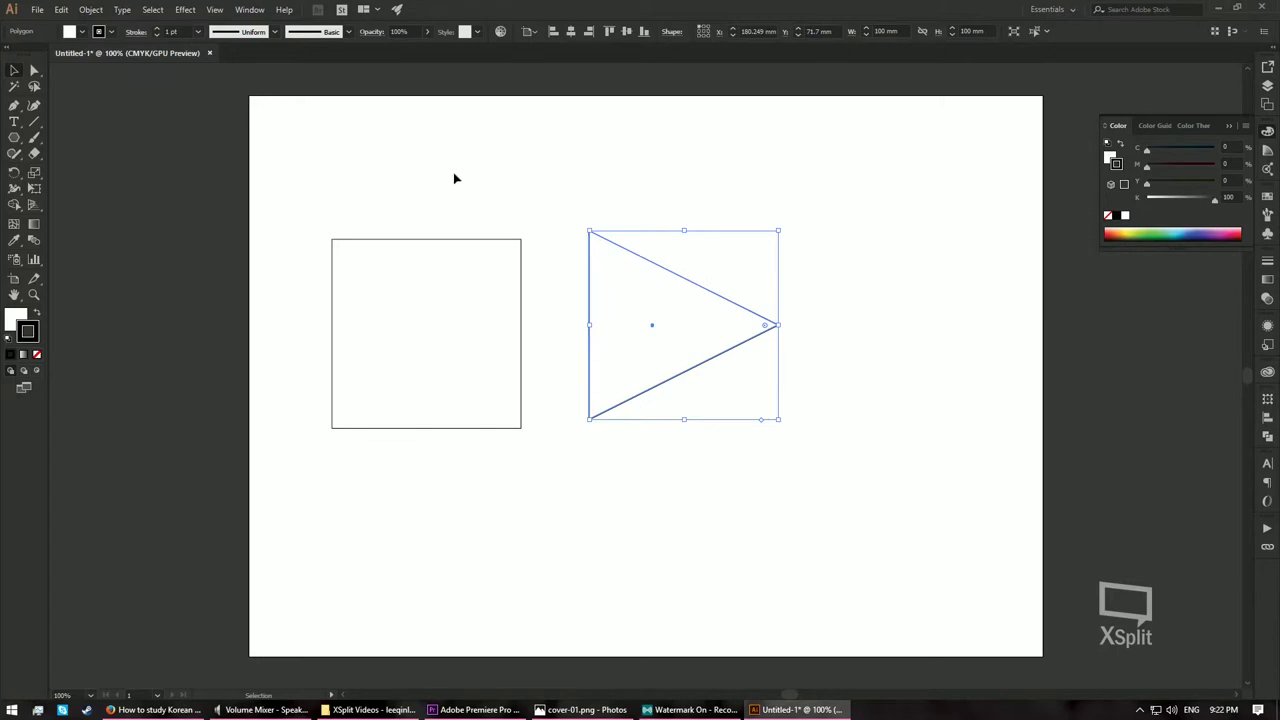
- Snap the triangle's base onto the square's right edge with the help of smart guides
left_click(215, 10)
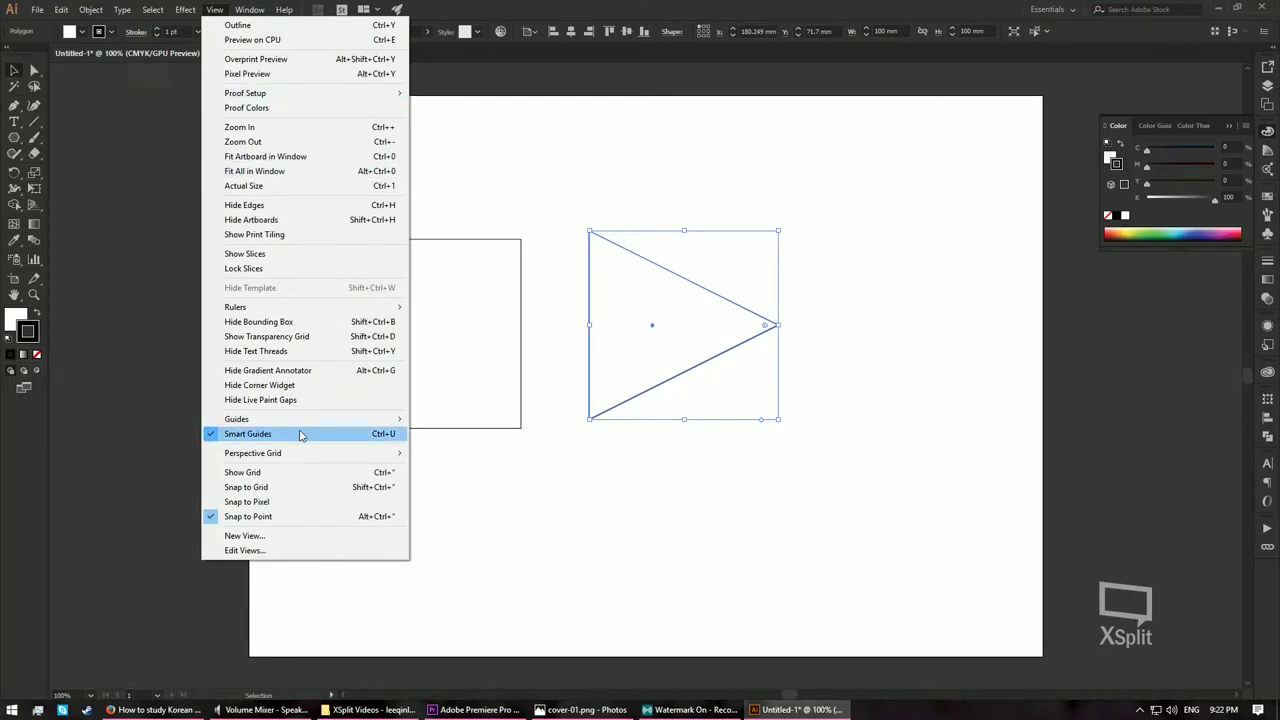
left_click(648, 300)
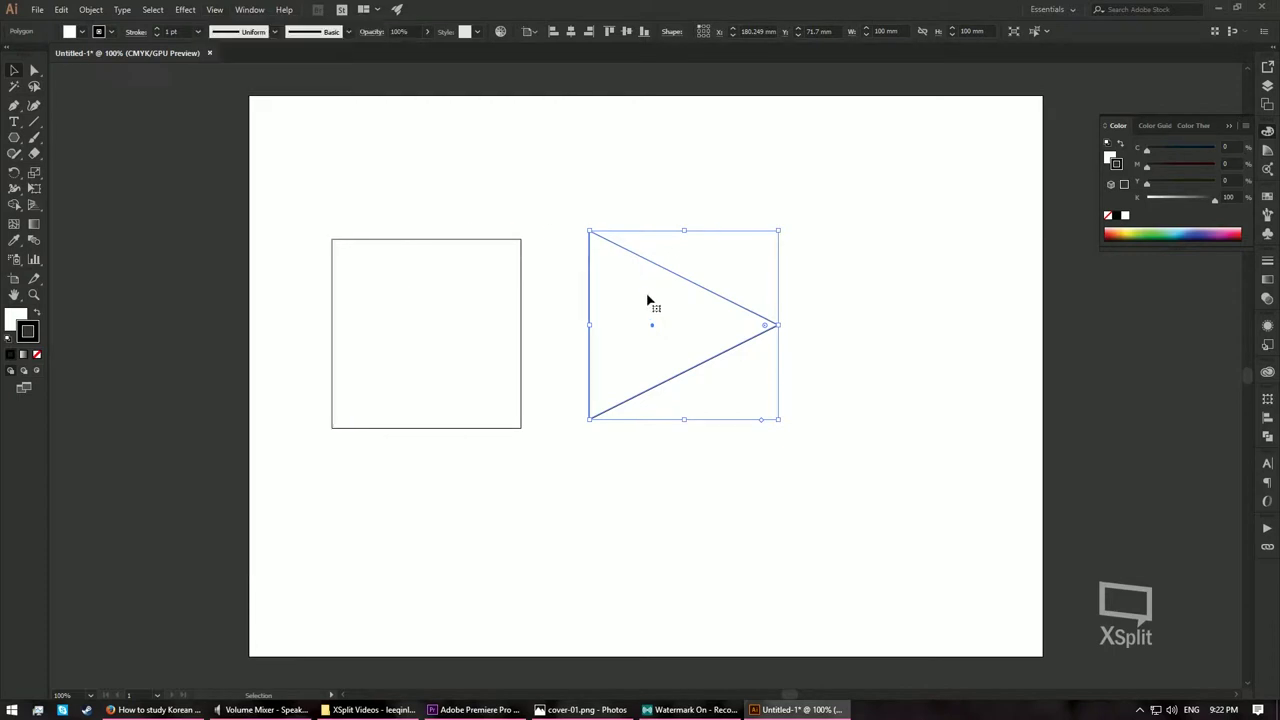
left_click_drag(631, 292, 576, 304)
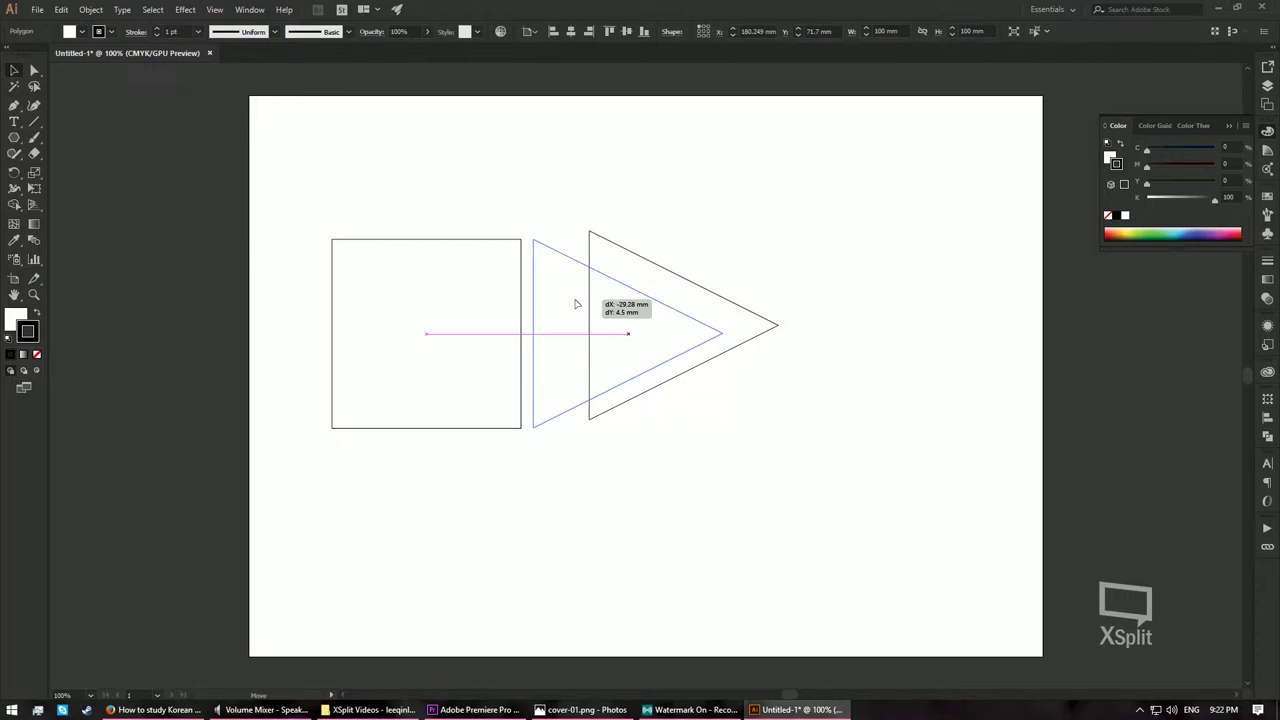
left_click_drag(575, 304, 564, 304)
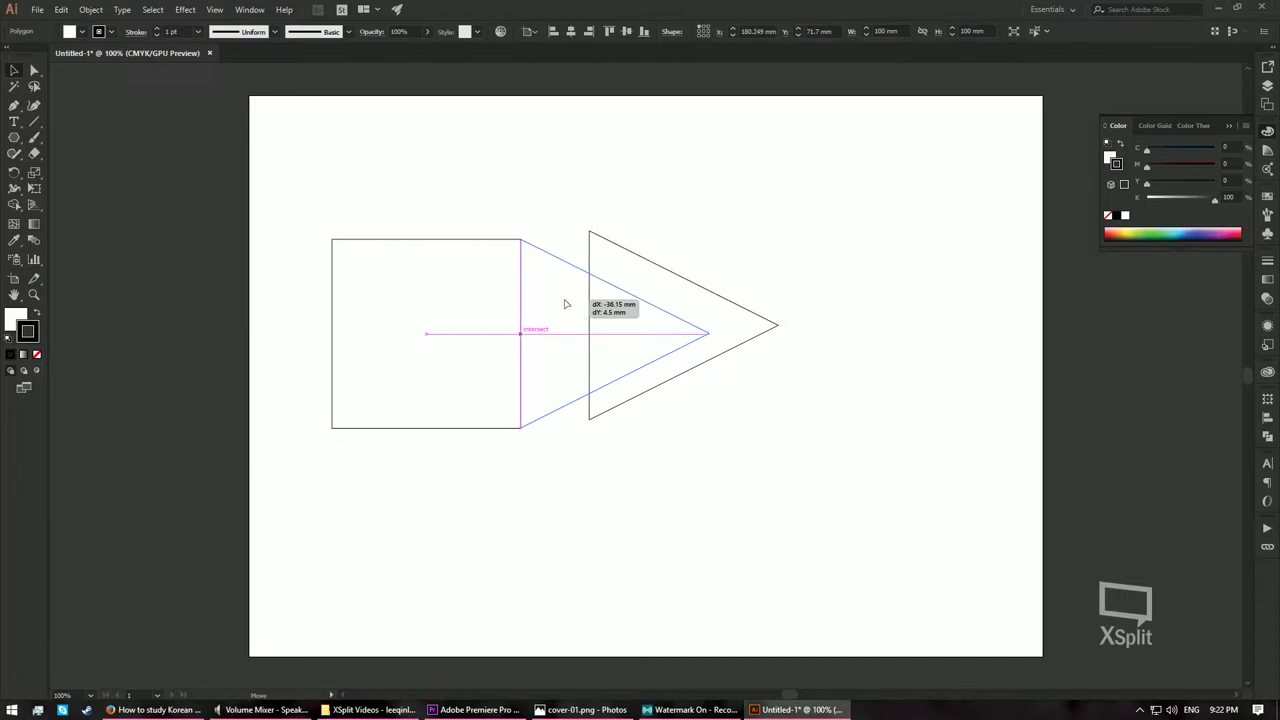
left_click_drag(564, 304, 564, 304)
left_click_drag(564, 304, 565, 303)
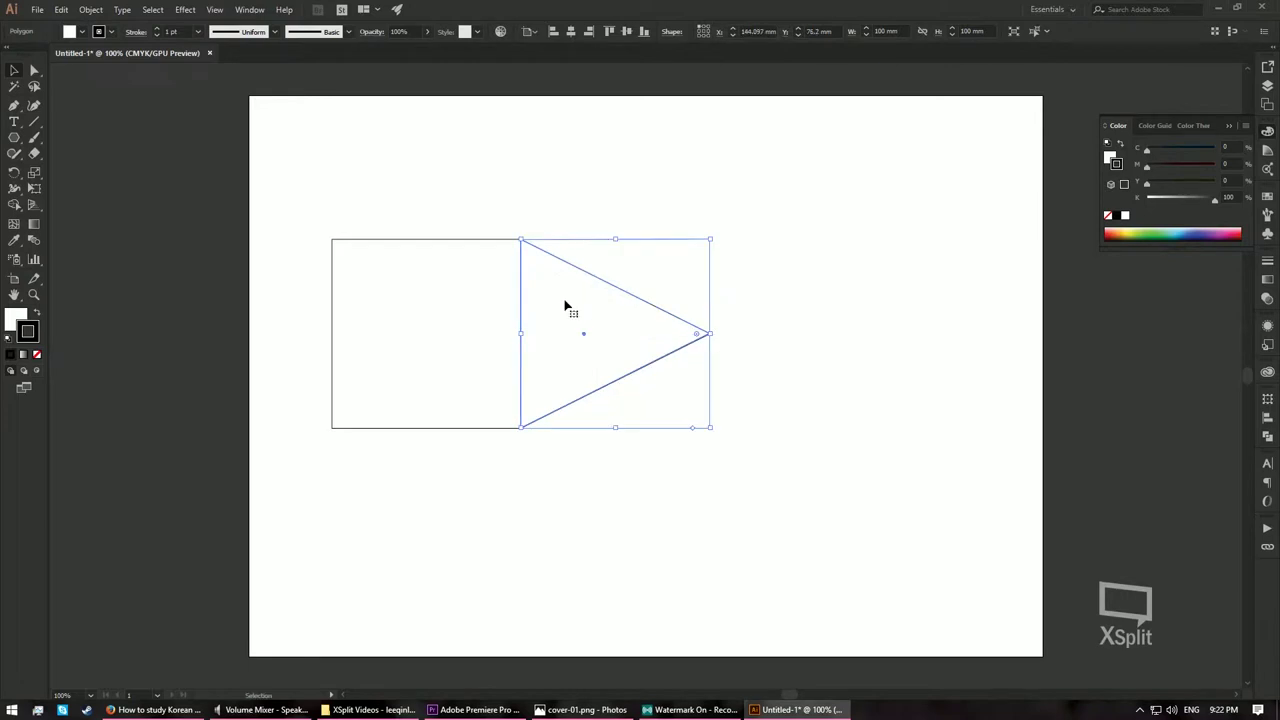
left_click(615, 202)
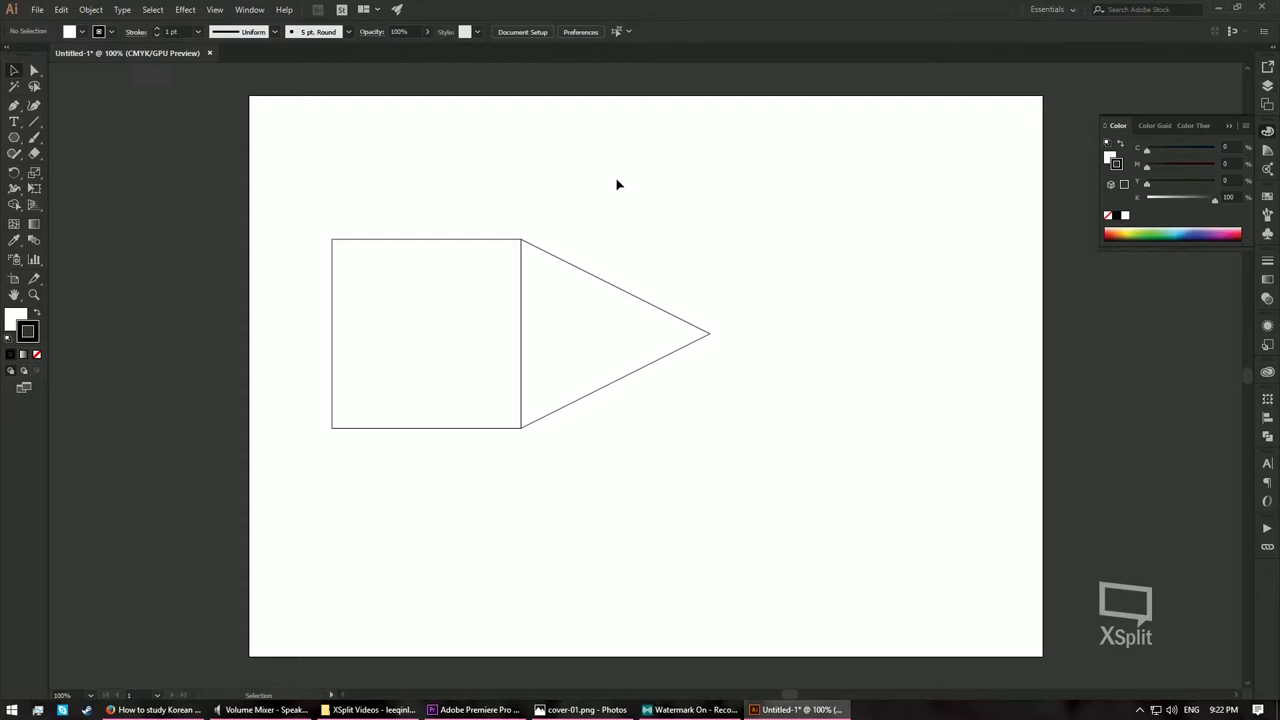
- Try merging the square and triangle into one shape with the Shape Builder tool
left_click_drag(271, 186, 775, 454)
left_click(15, 206)
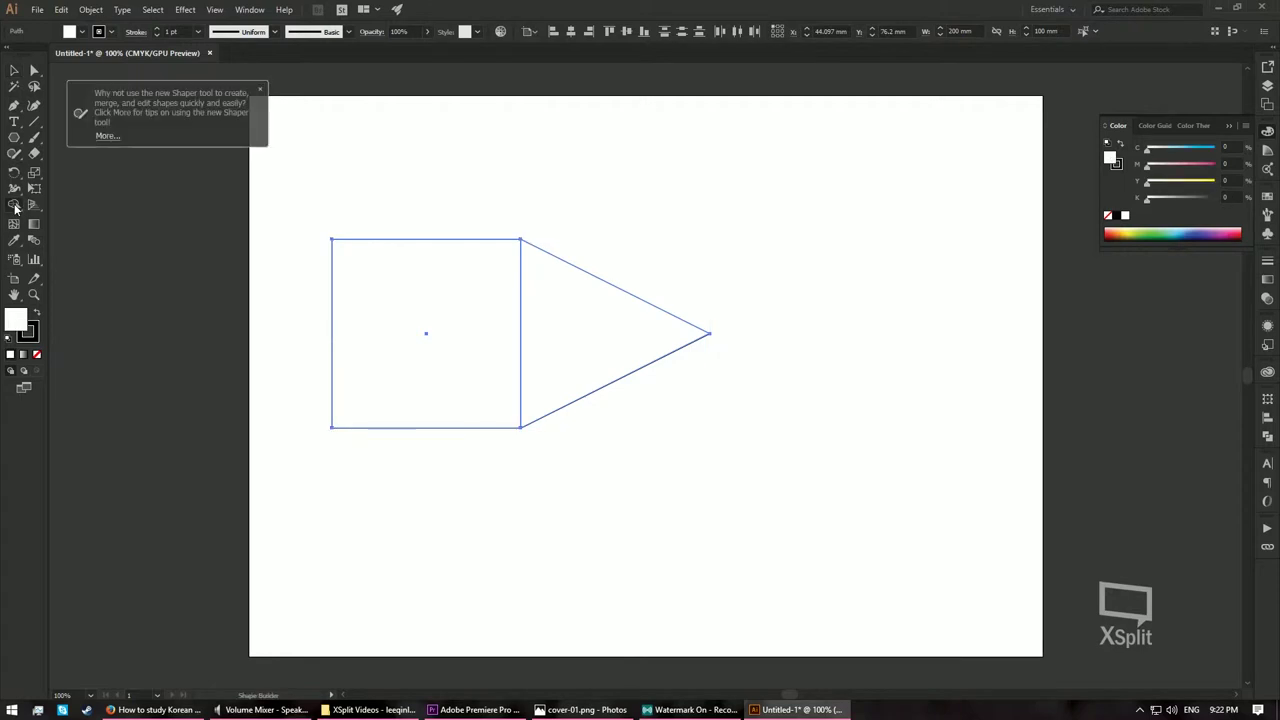
left_click_drag(406, 297, 600, 331)
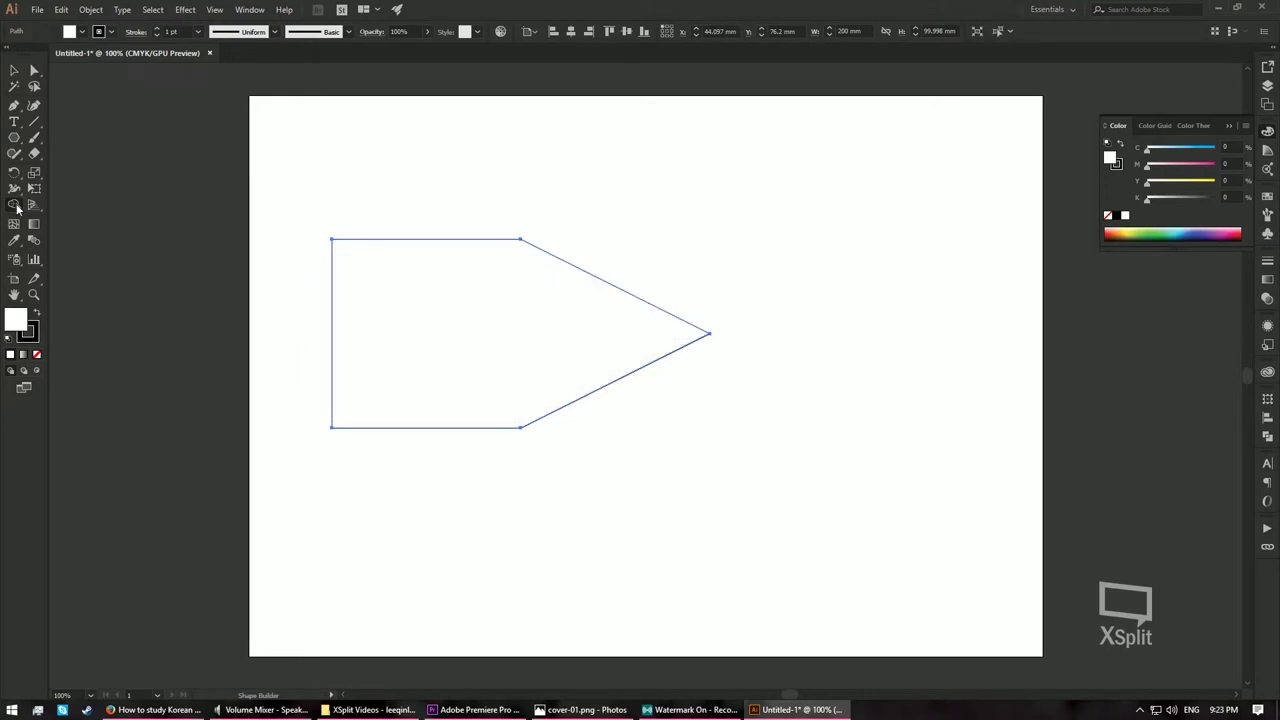
left_click(19, 207)
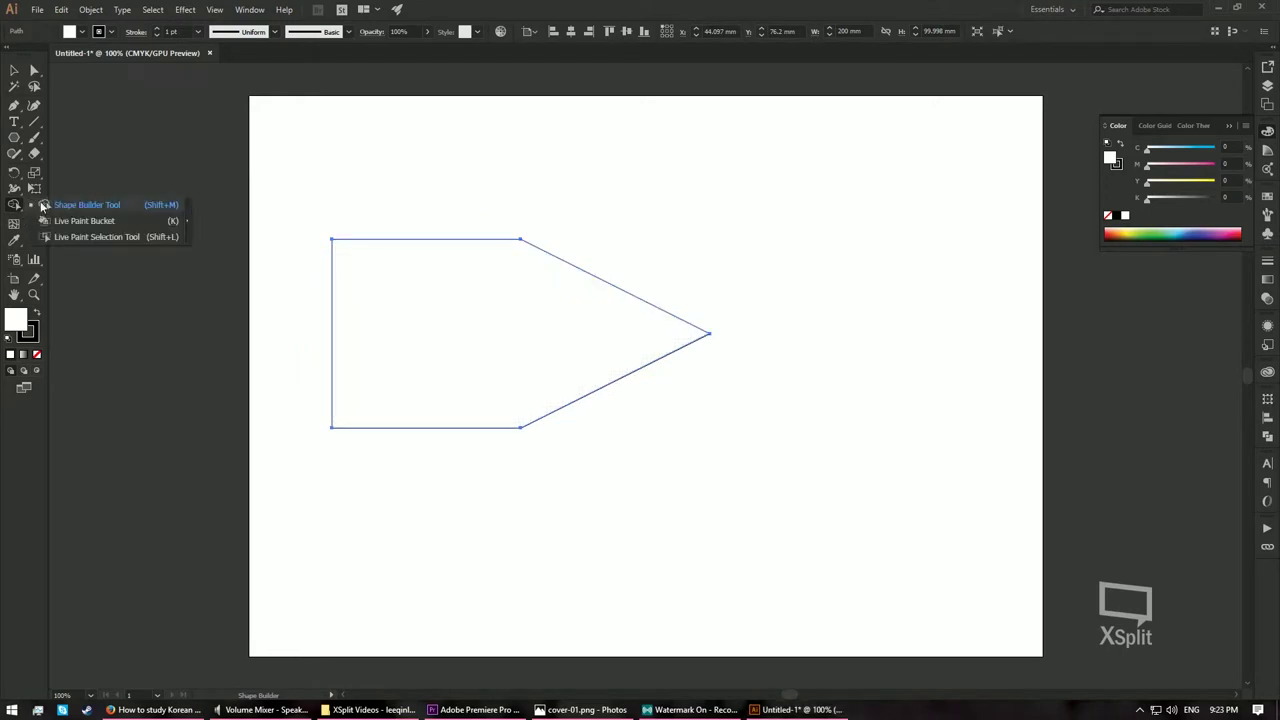
left_click(119, 205)
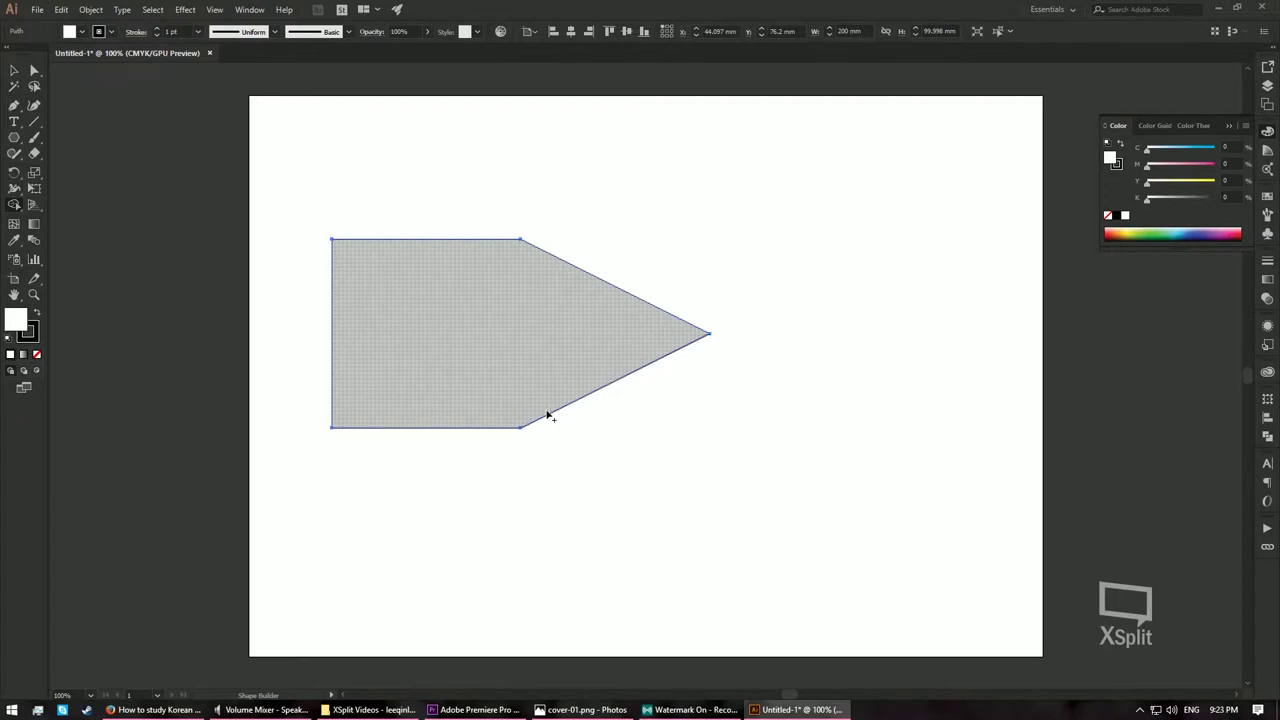
key("v")
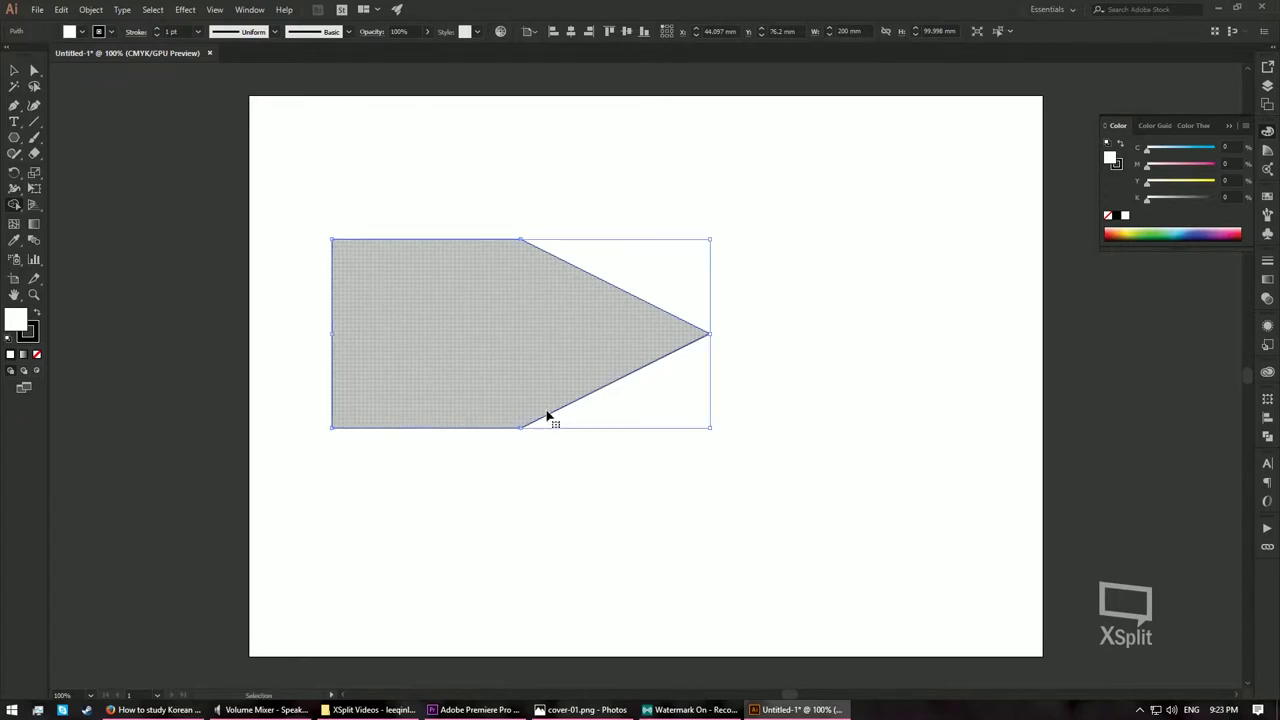
key("ctrl+z")
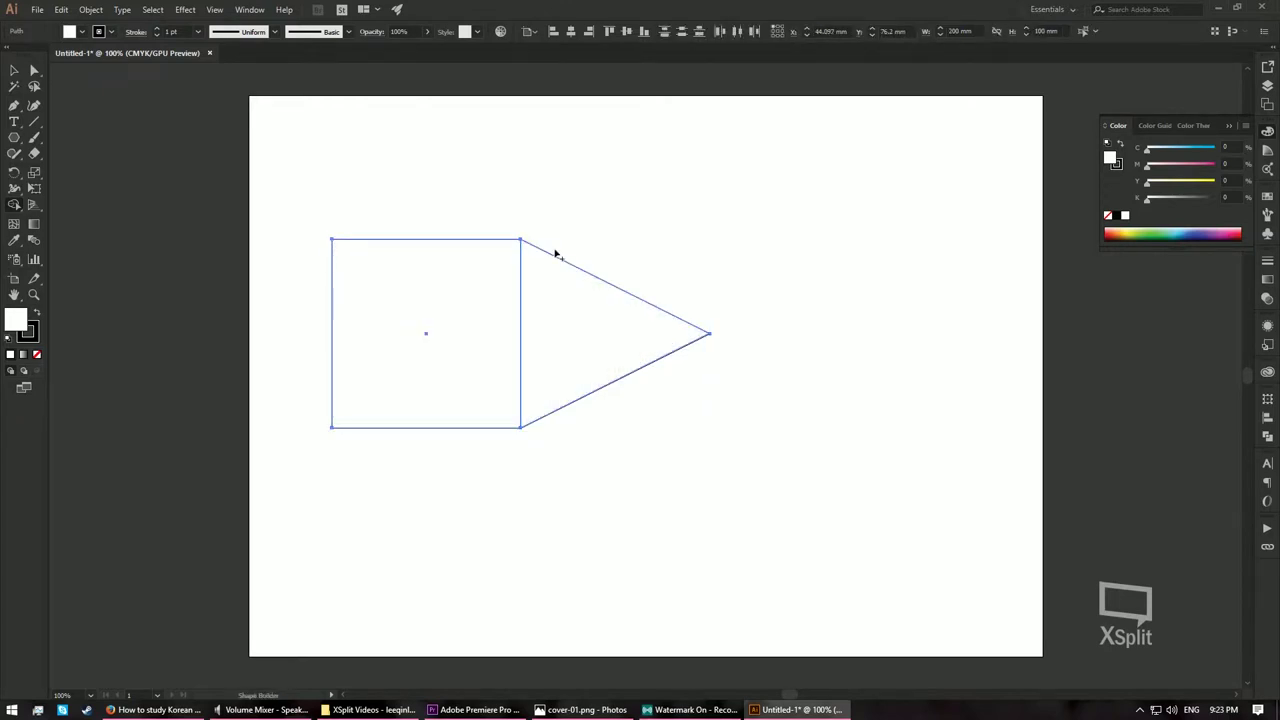
left_click(583, 209)
- Copy the triangle and paste the copy directly in front of the original
left_click(602, 352)
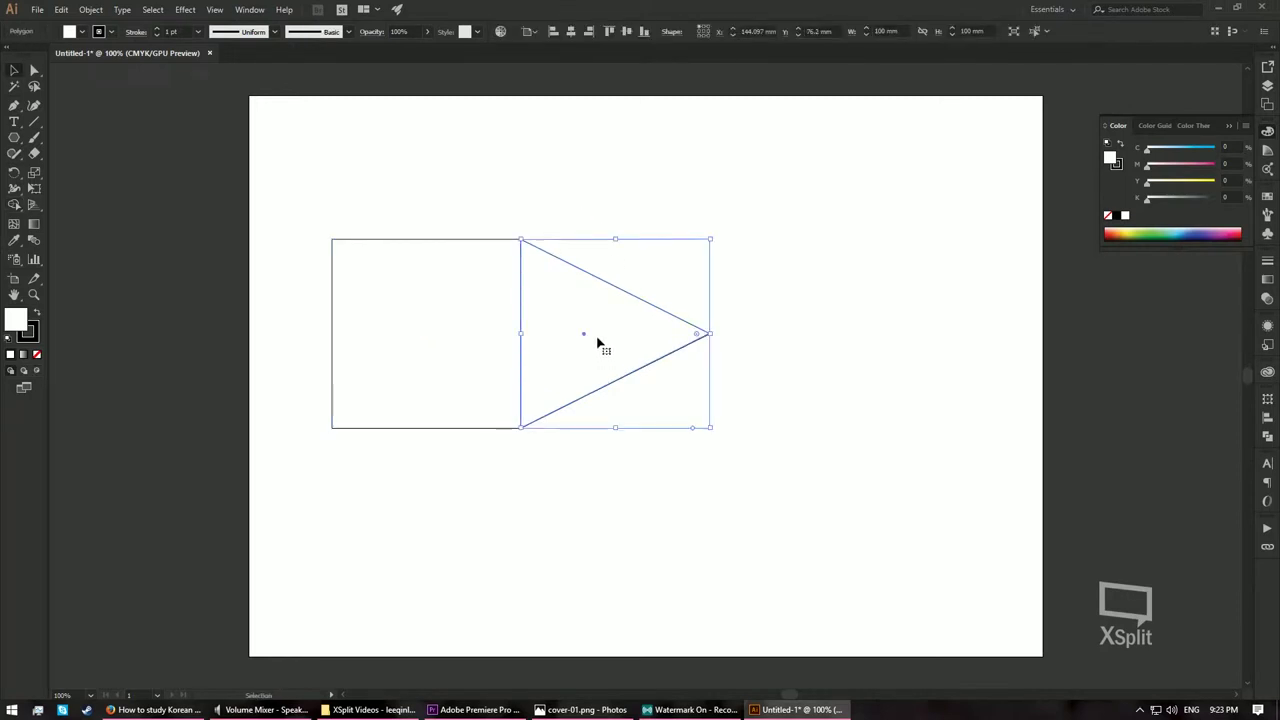
left_click(60, 10)
left_click(127, 72)
left_click(62, 11)
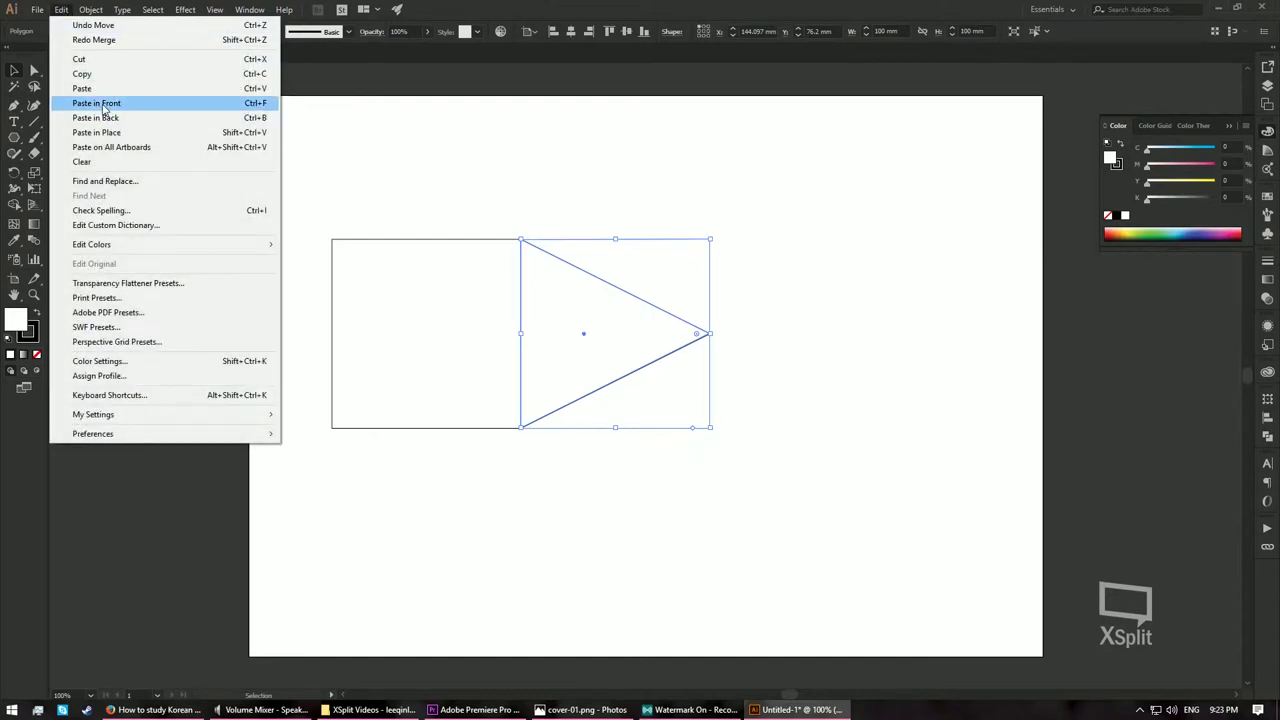
left_click(104, 106)
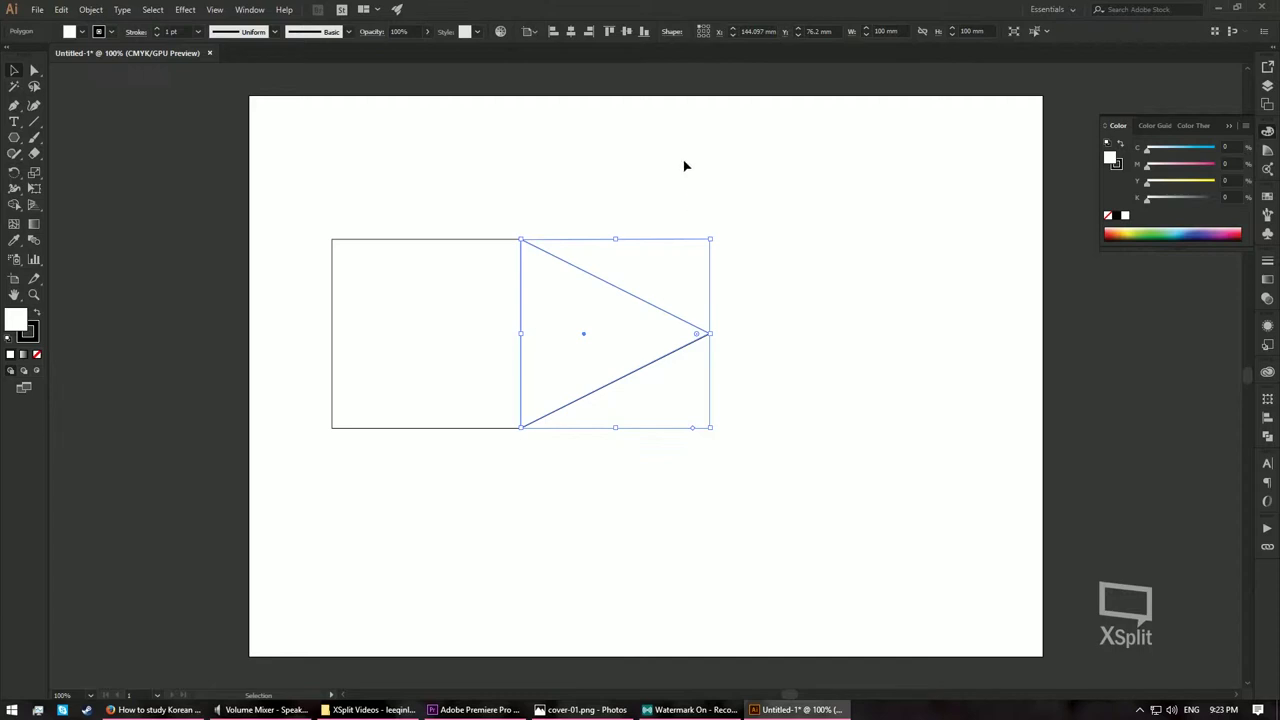
- Place the Rotate tool's pivot point on the tip anchor of the pasted triangle
left_click(13, 174)
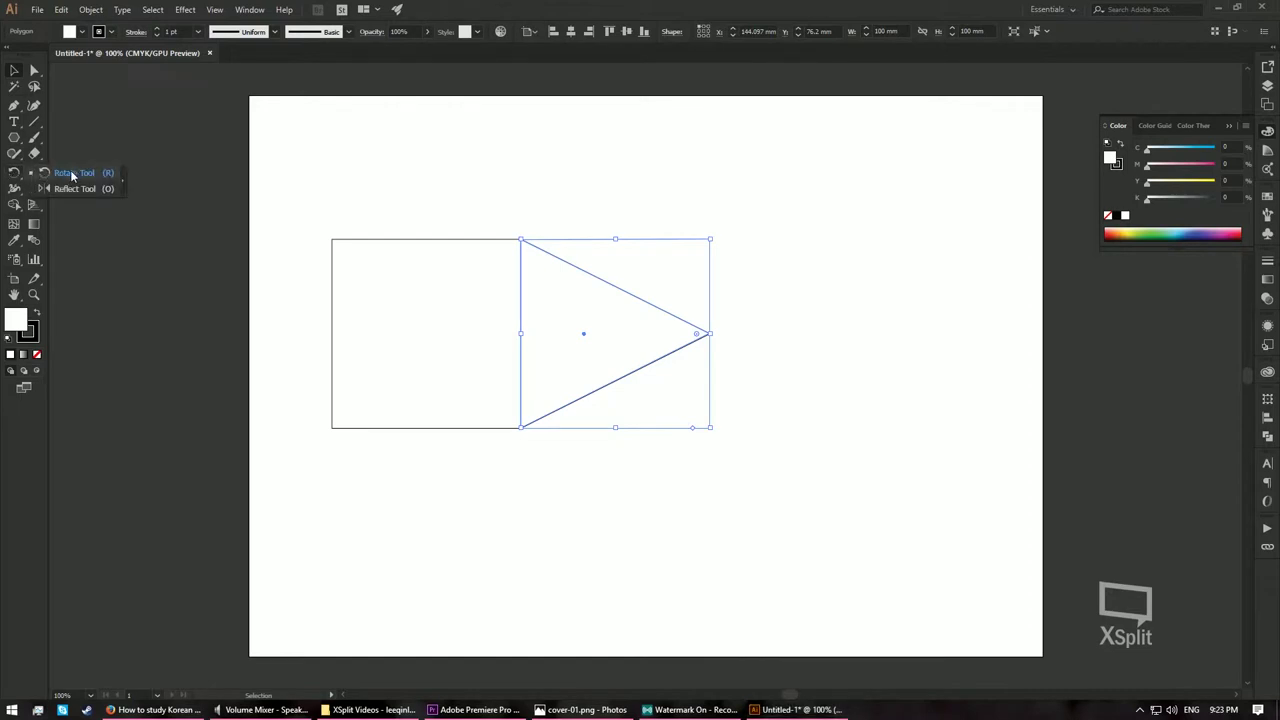
left_click(71, 174)
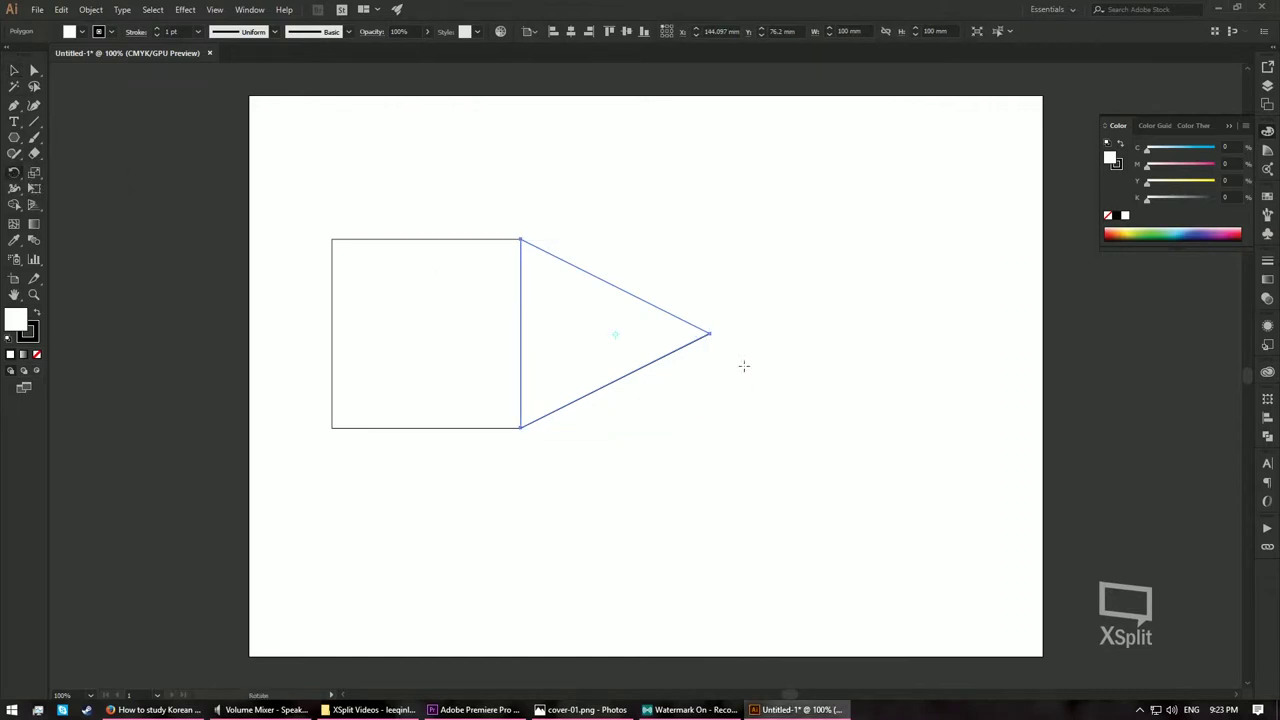
key("ctrl+equal")
key("ctrl+equal")
key("ctrl+equal")
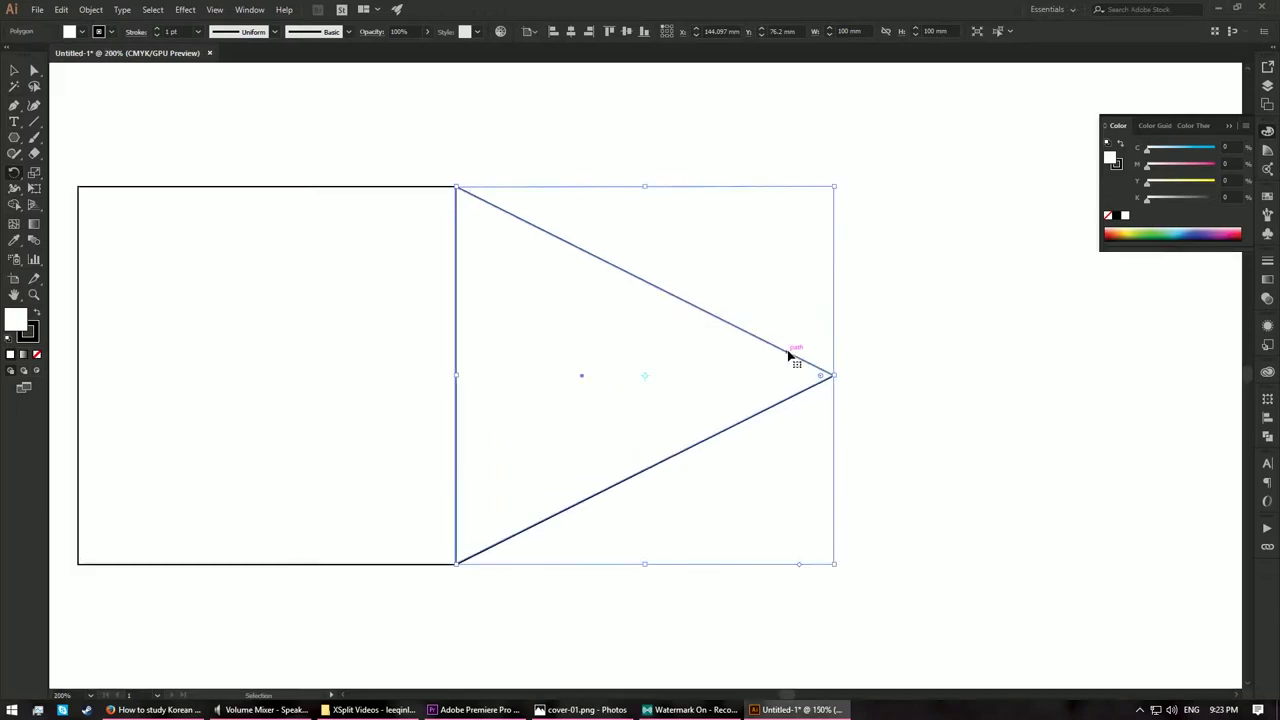
left_click_drag(755, 375, 410, 278)
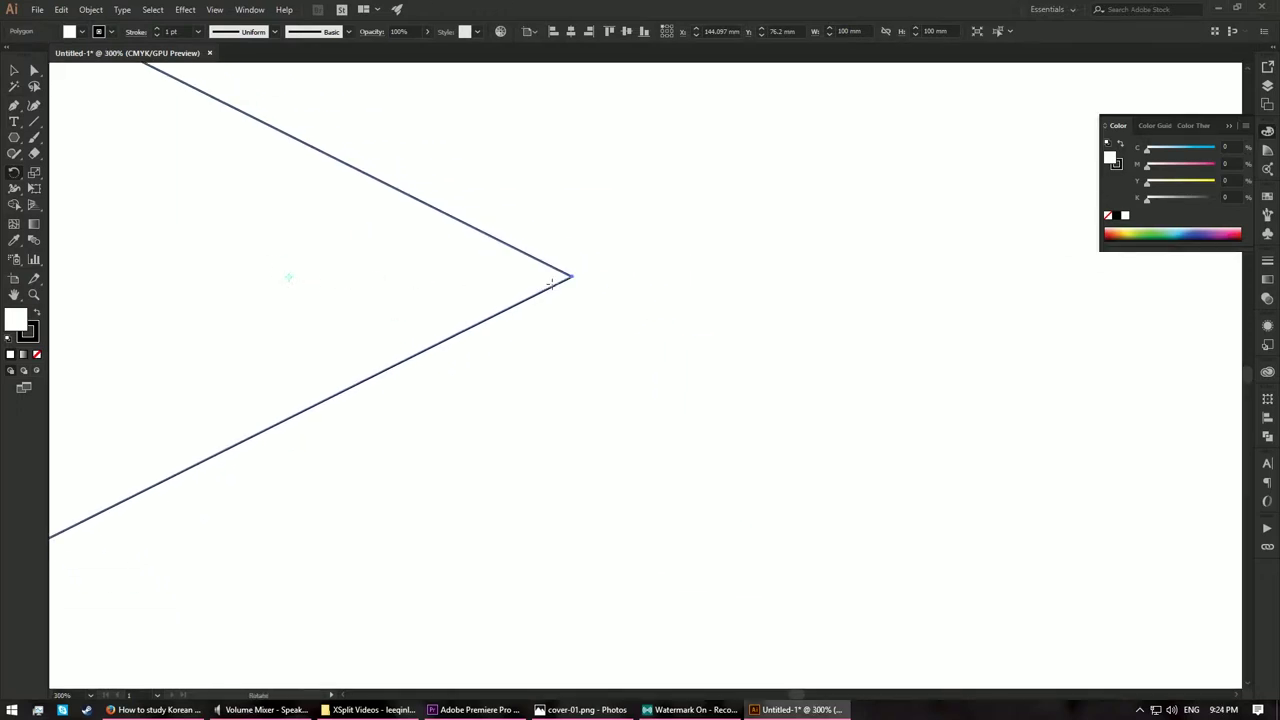
left_click_drag(588, 303, 657, 368)
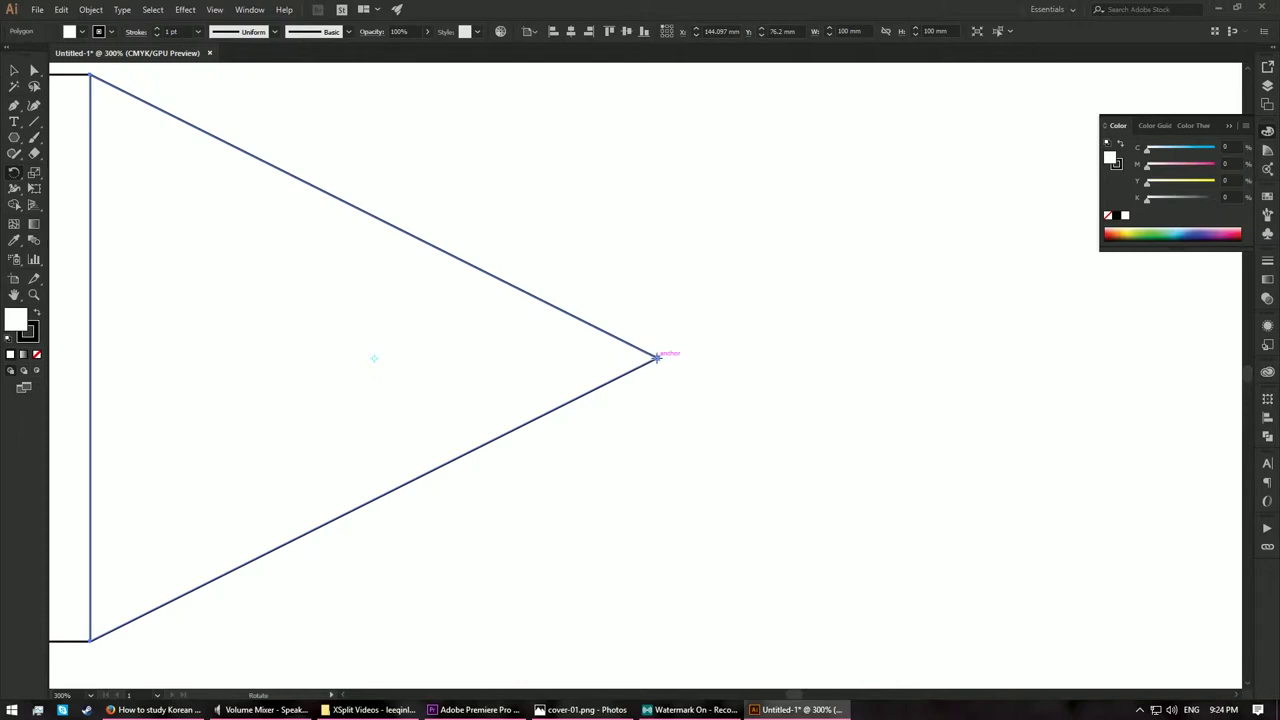
left_click(657, 357)
scroll(654, 362, "down", 2)
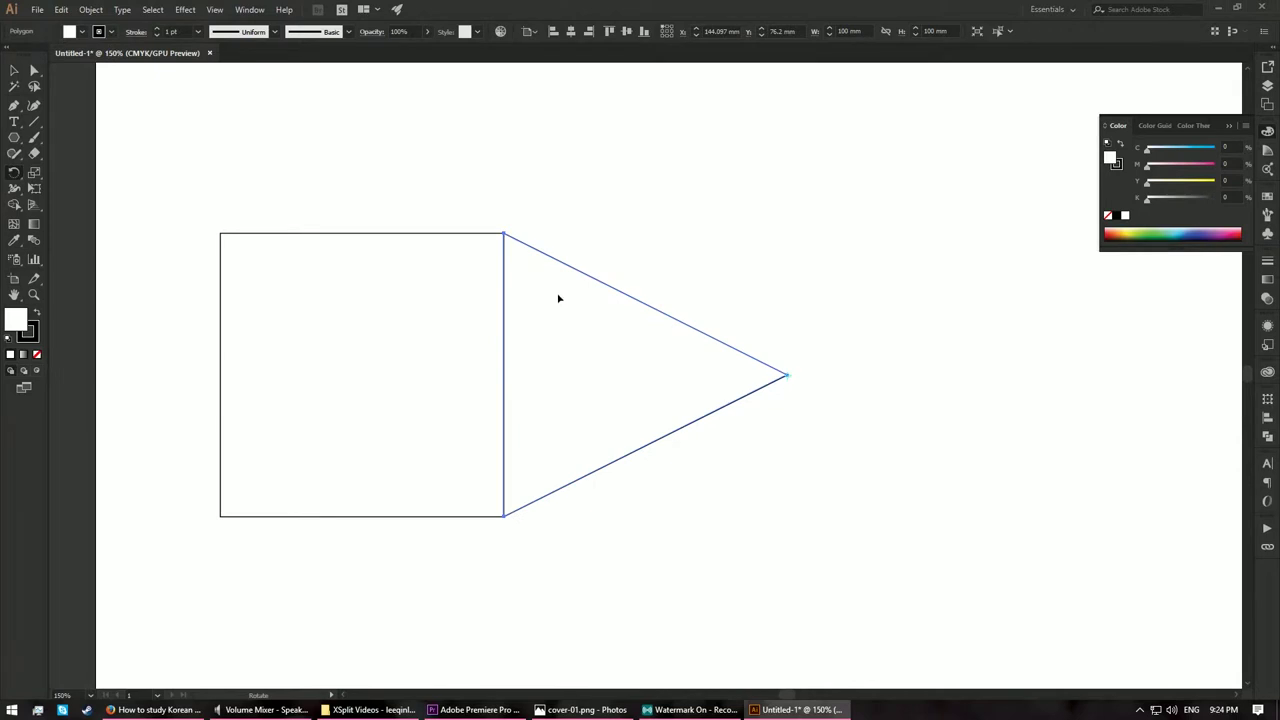
- Rotate the pasted triangle 53.13° around the tip so that it sits flush against the first triangle's lower edge
key("ctrl+plus")
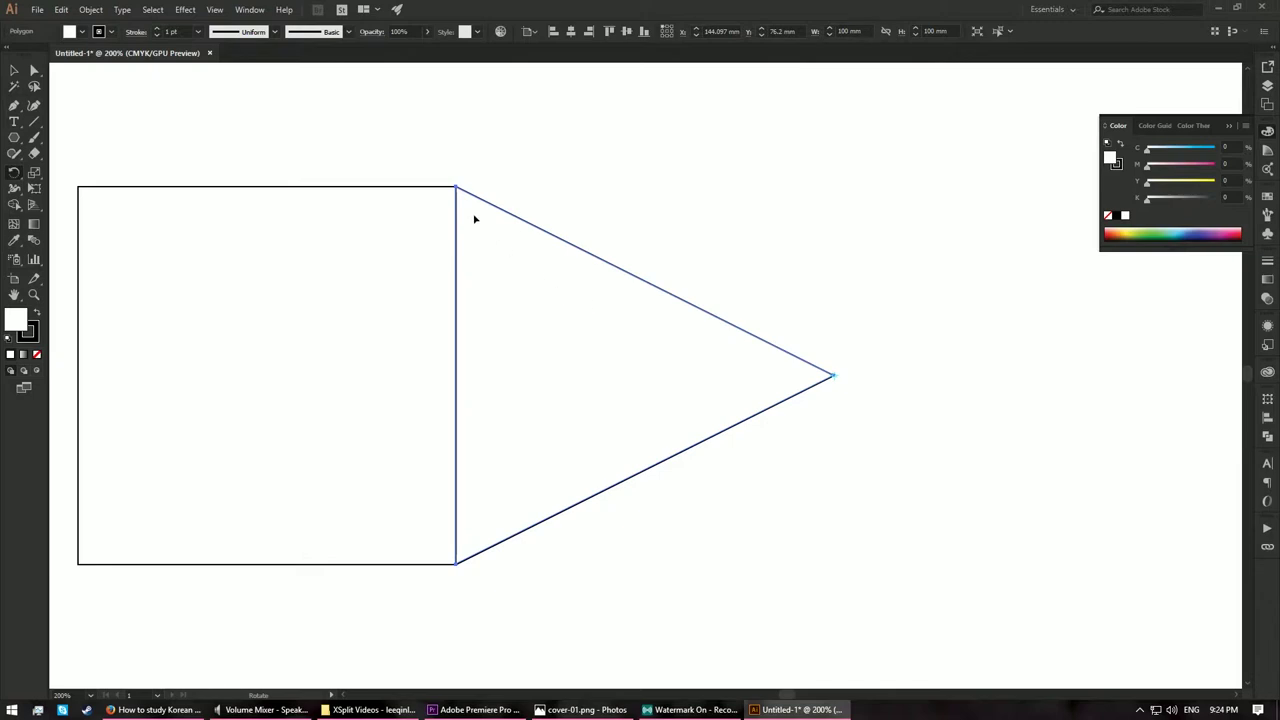
left_click(456, 189, "shift")
left_click(457, 189, "shift")
left_click_drag(456, 189, 456, 567)
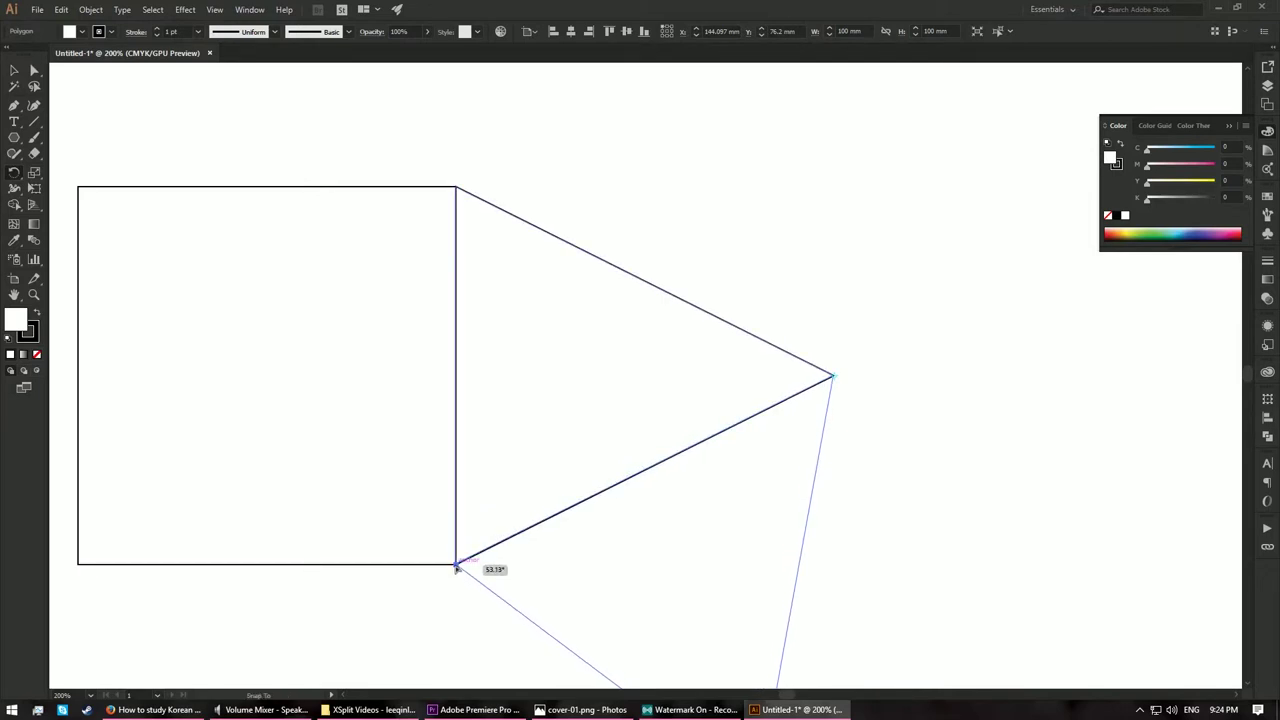
left_click_drag(456, 567, 456, 567)
key("ctrl+minus")
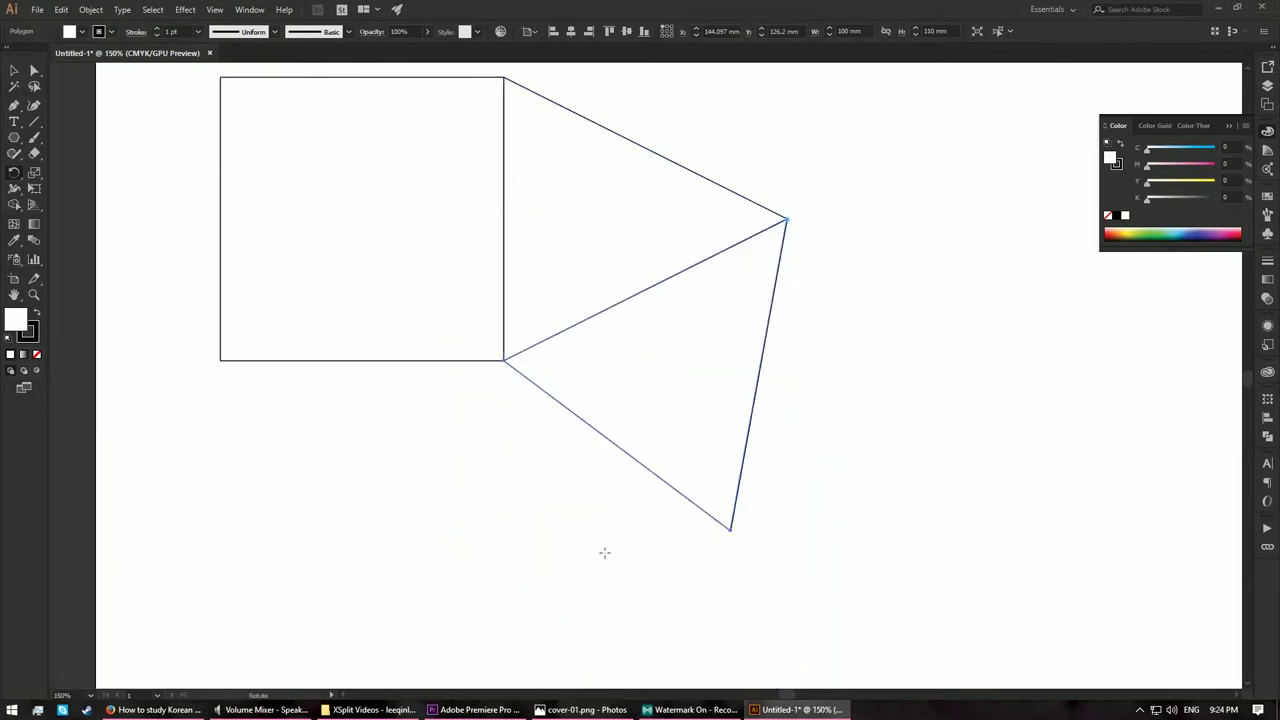
left_click_drag(443, 363, 497, 434)
- Try merging the square and both triangles into one shape with the Shape Builder tool, and undo the merge
key("v")
left_click_drag(171, 120, 866, 585)
left_click(15, 205)
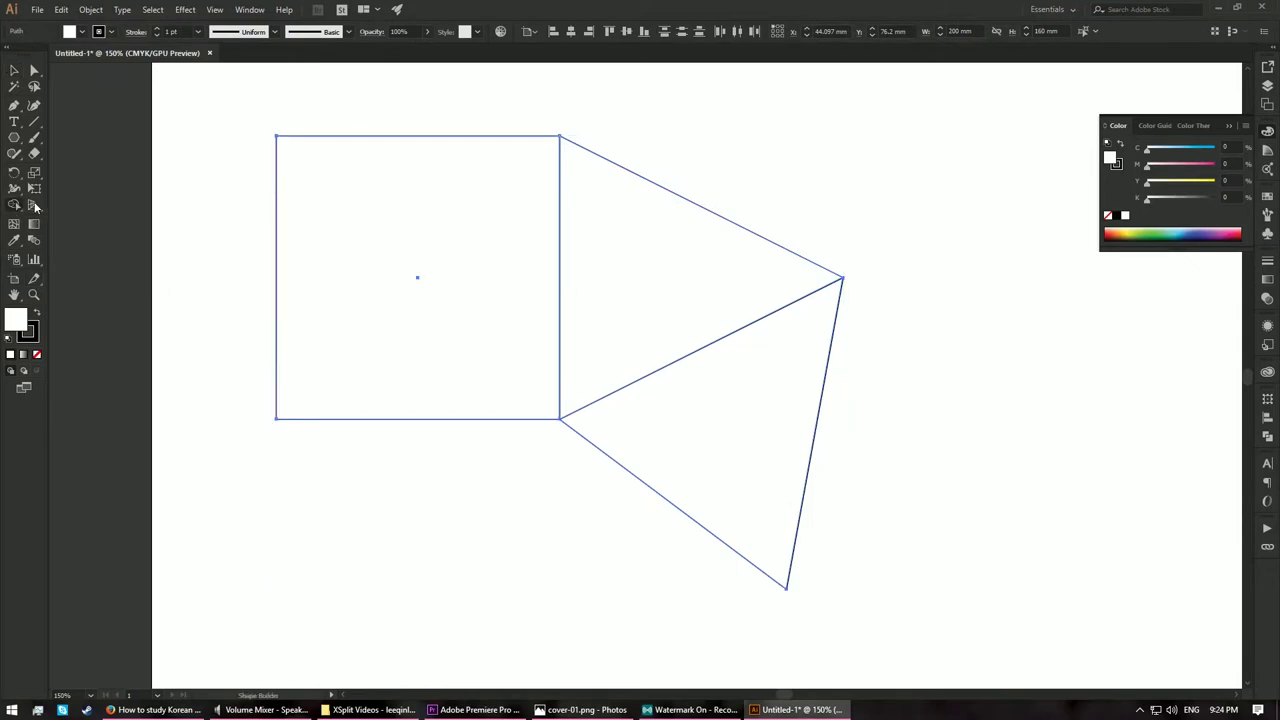
mouse_move(428, 226)
left_mouse_down()
mouse_move(745, 327)
mouse_move(790, 417)
left_mouse_up()
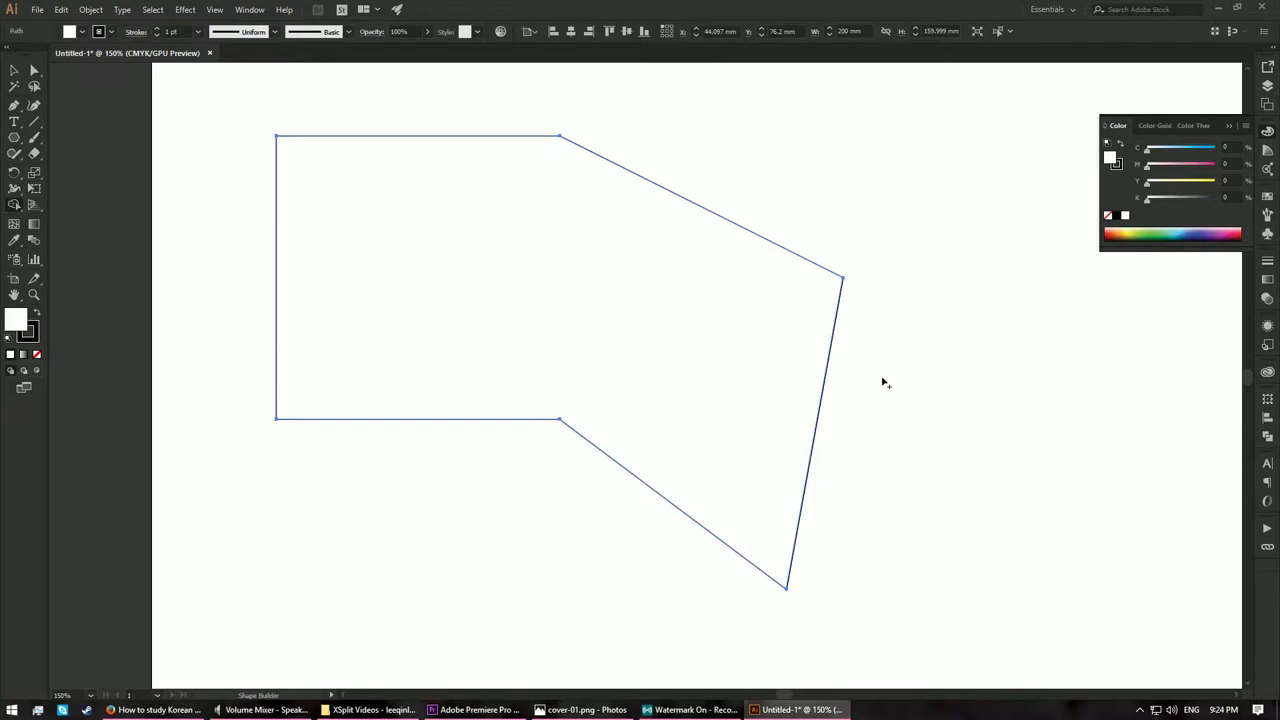
key("v")
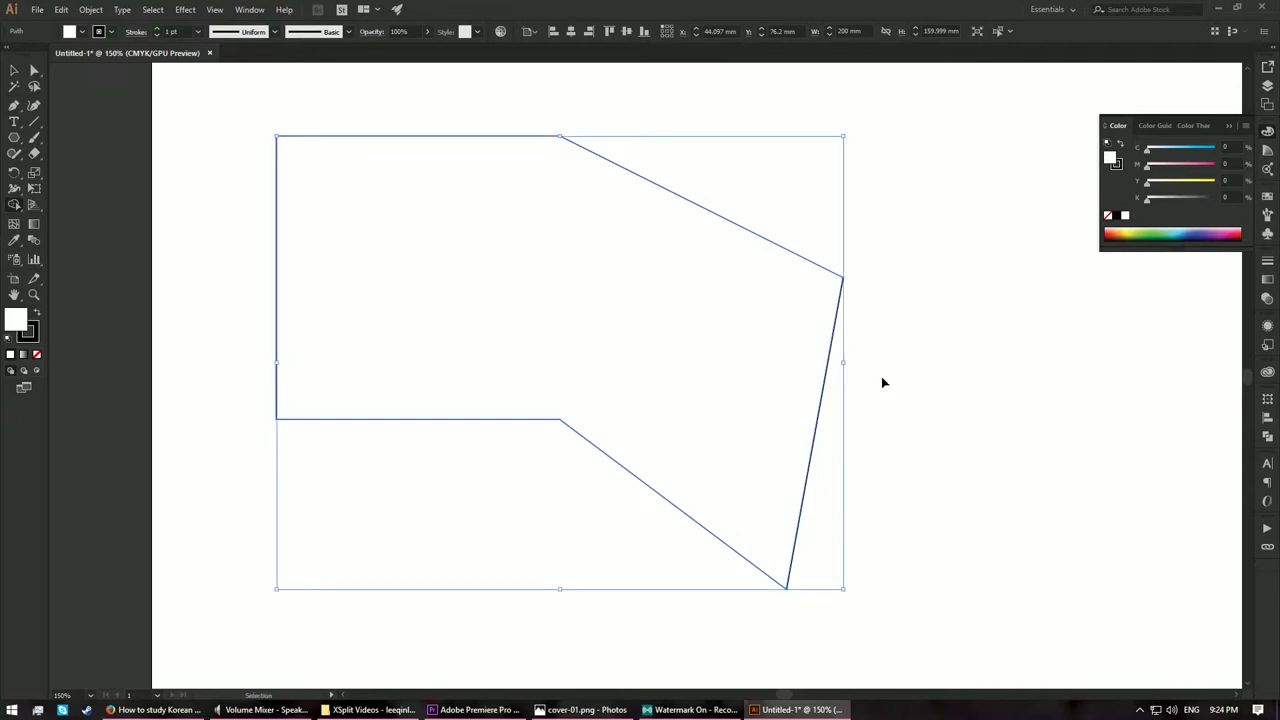
key("ctrl+z")
key("shift+m")
key("v")
left_click(200, 186)
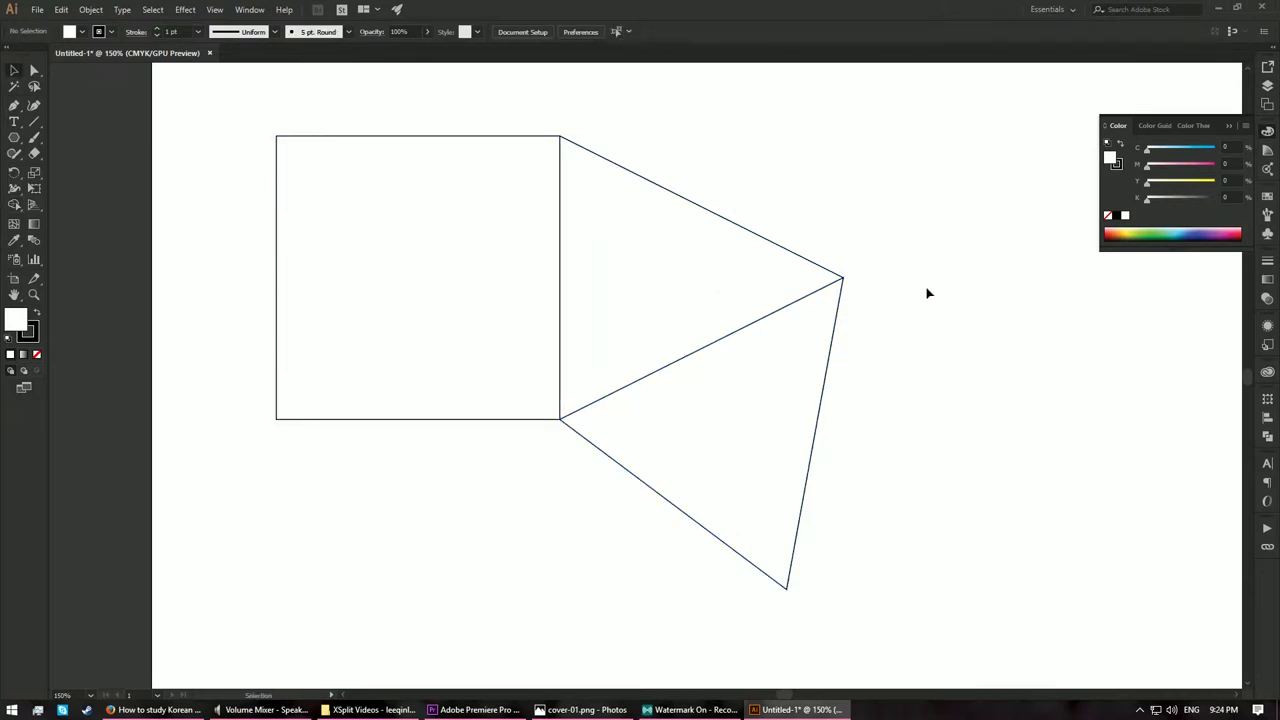
- Copy both triangles and paste the copies directly in front of the originals
left_click_drag(1020, 357, 883, 369)
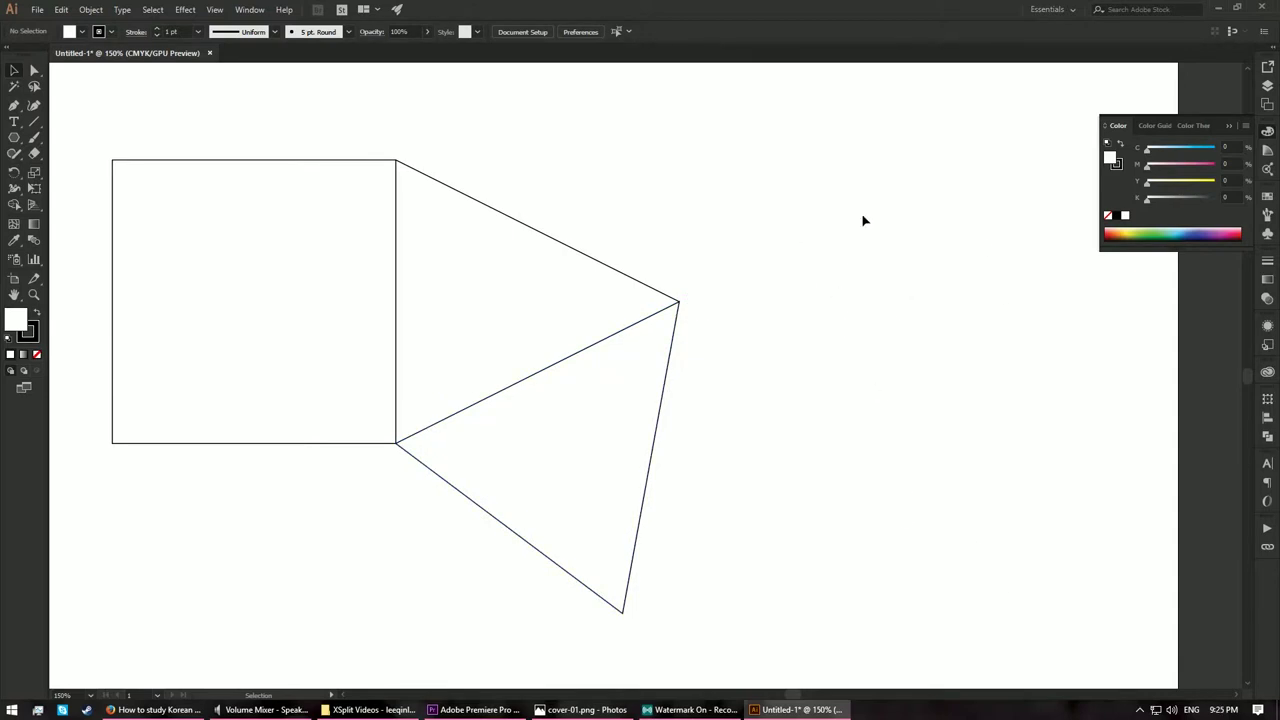
left_click_drag(813, 190, 535, 452)
left_click(60, 10)
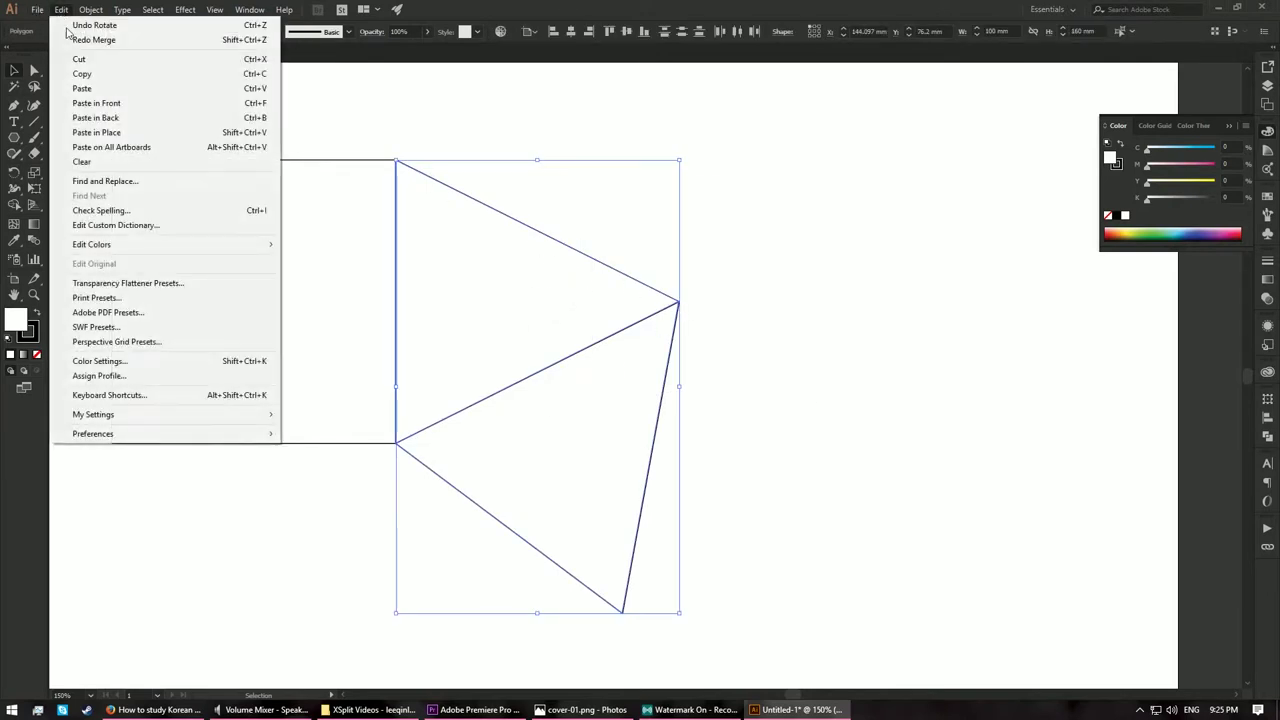
left_click(80, 74)
left_click(60, 10)
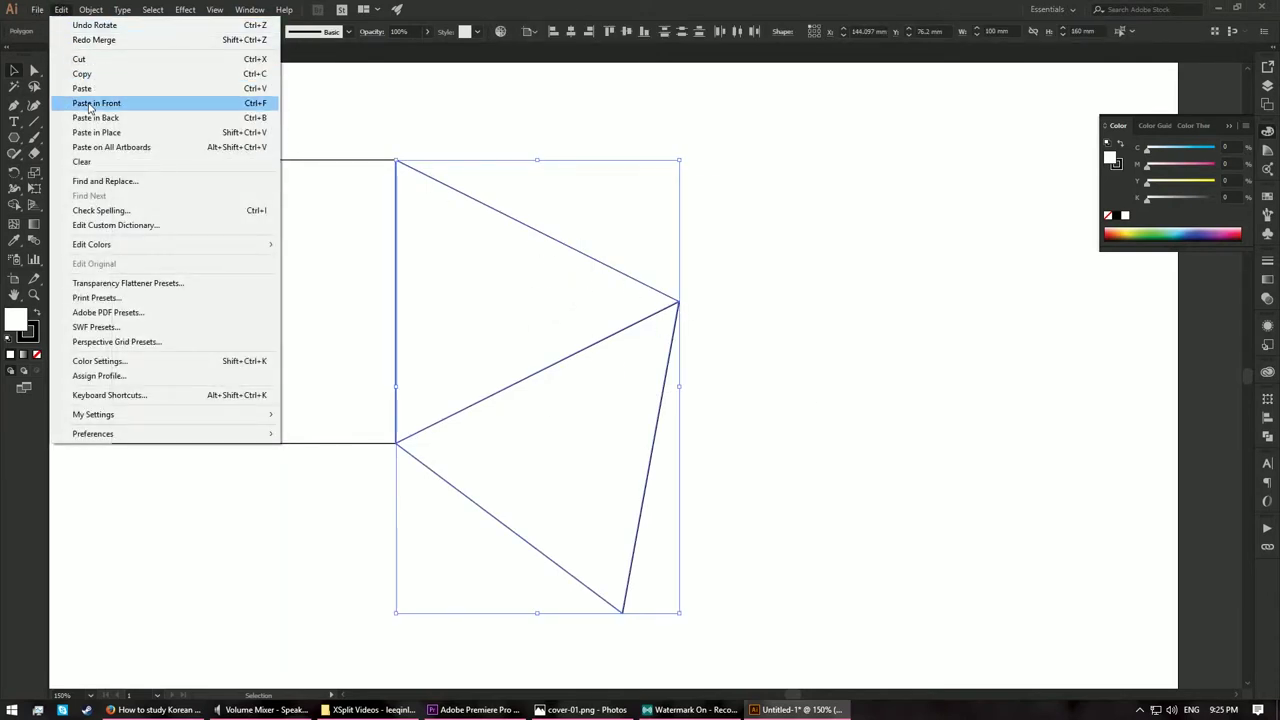
left_click(134, 106)
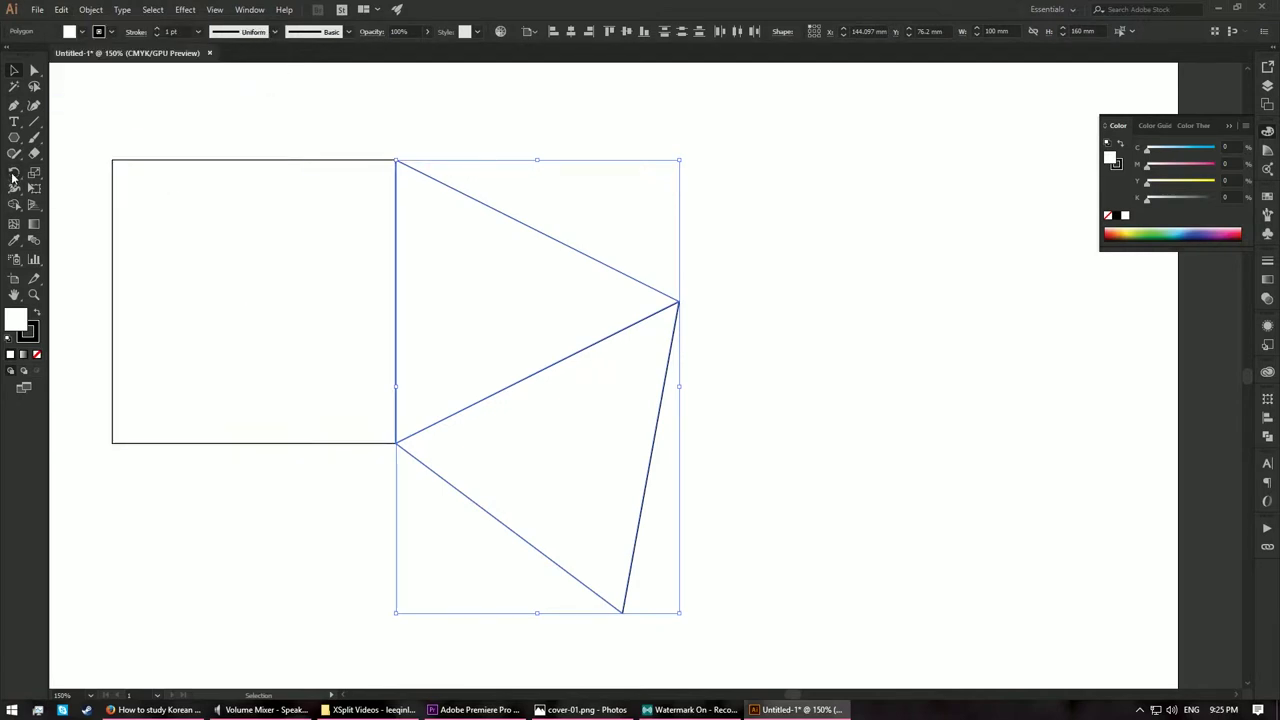
- Rotate the pasted pair of triangles around the shared tip until it adjoins the second triangle's free edge
left_click(13, 176)
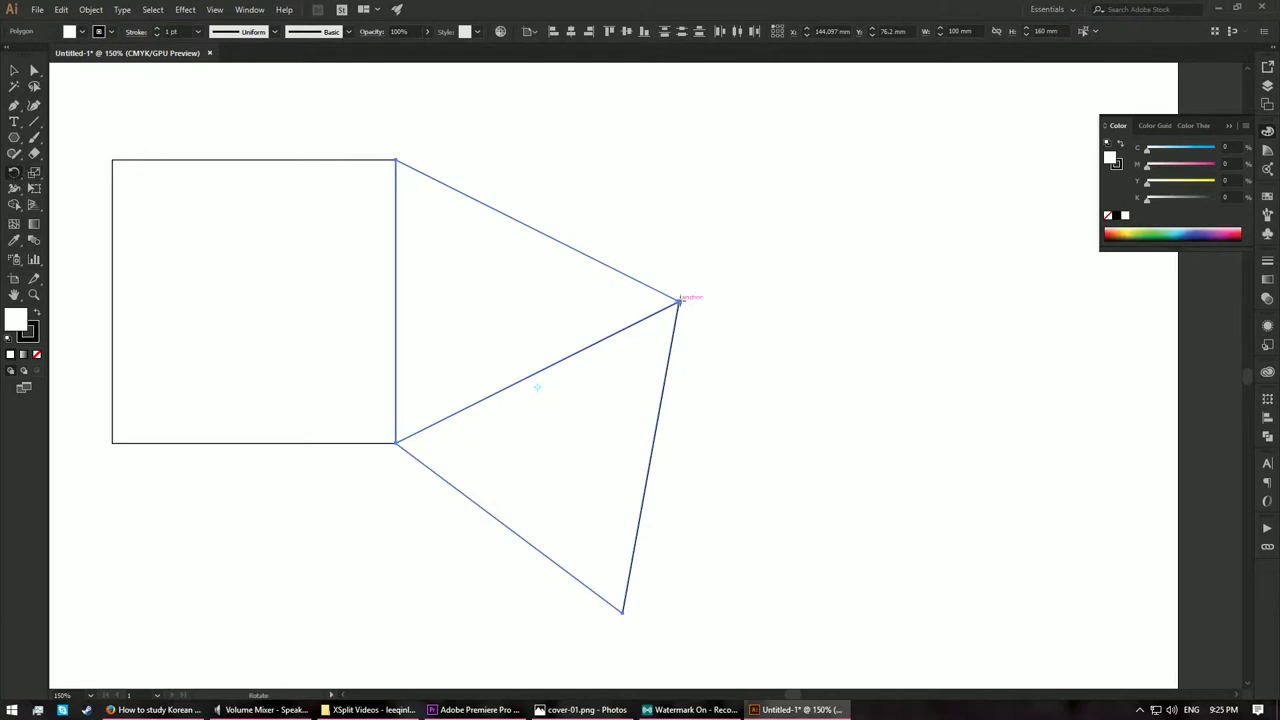
left_click(679, 300)
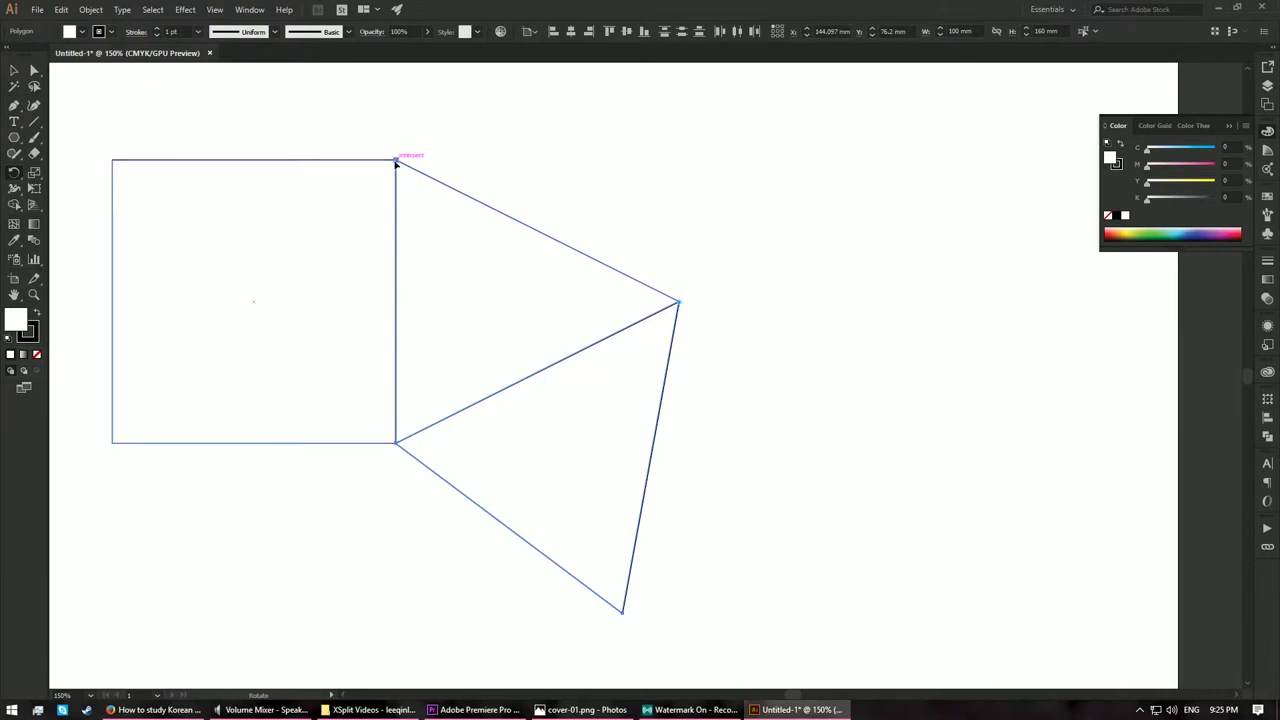
left_click_drag(397, 161, 623, 612)
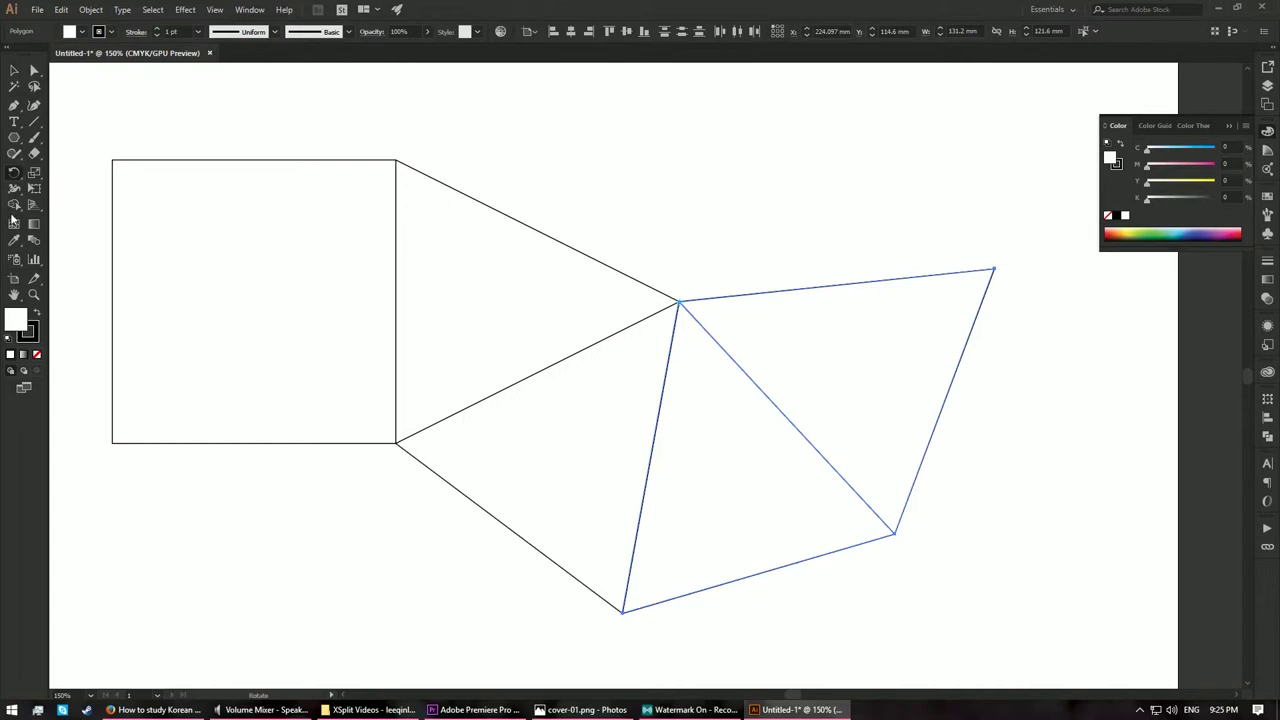
- Try merging the square and all four triangles with the Shape Builder tool, and undo the merge
key("ctrl+a")
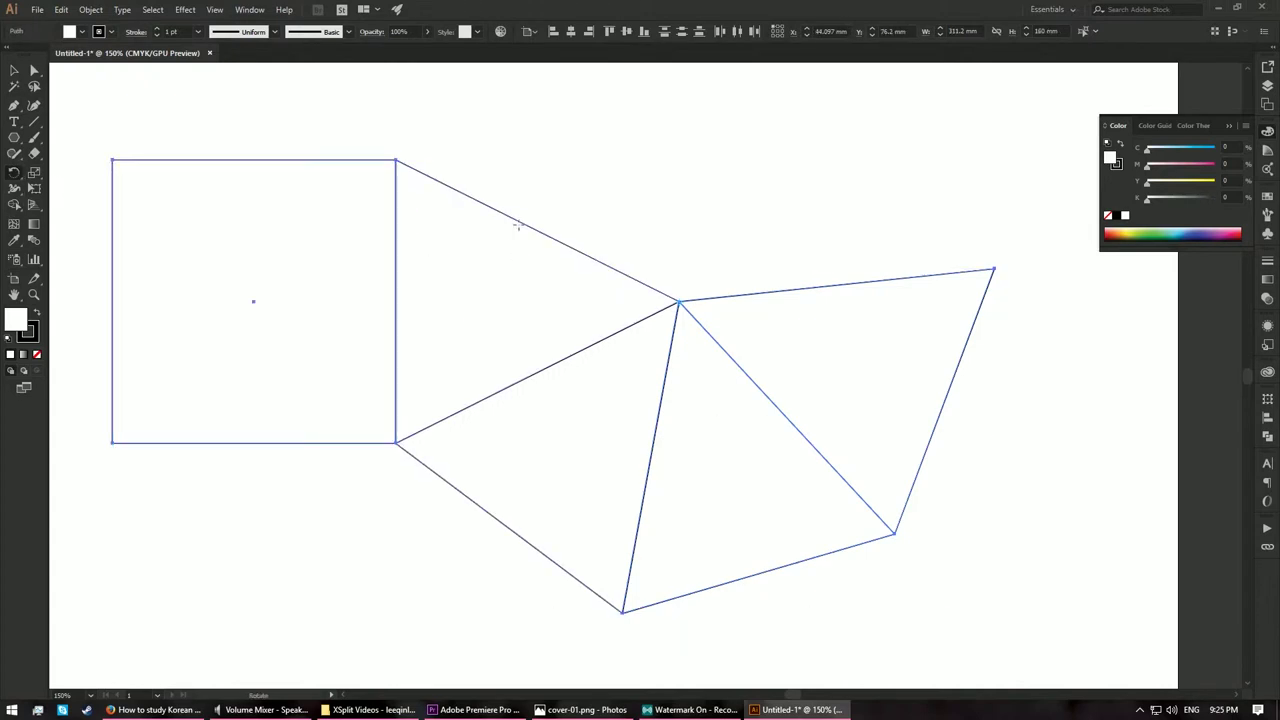
left_click(14, 204)
mouse_move(220, 238)
left_mouse_down()
mouse_move(418, 275)
mouse_move(511, 432)
mouse_move(685, 512)
mouse_move(854, 413)
mouse_move(886, 360)
left_mouse_up()
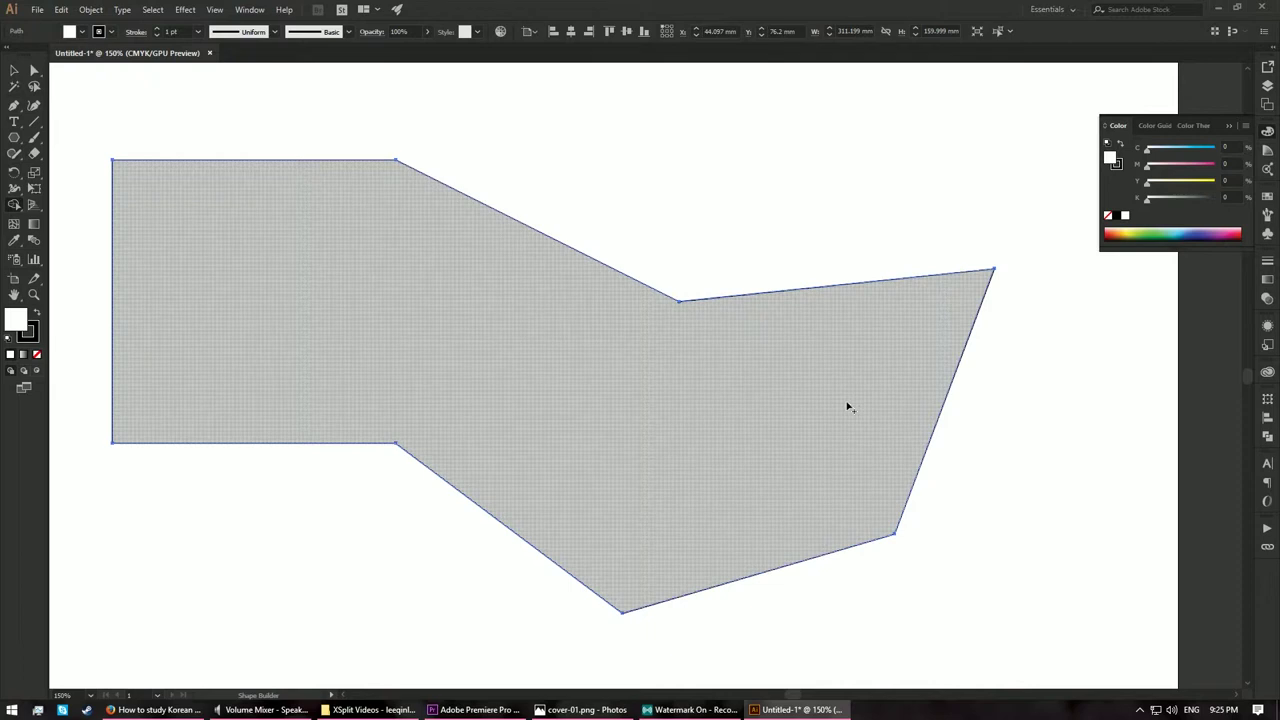
key("ctrl+z")
key("v")
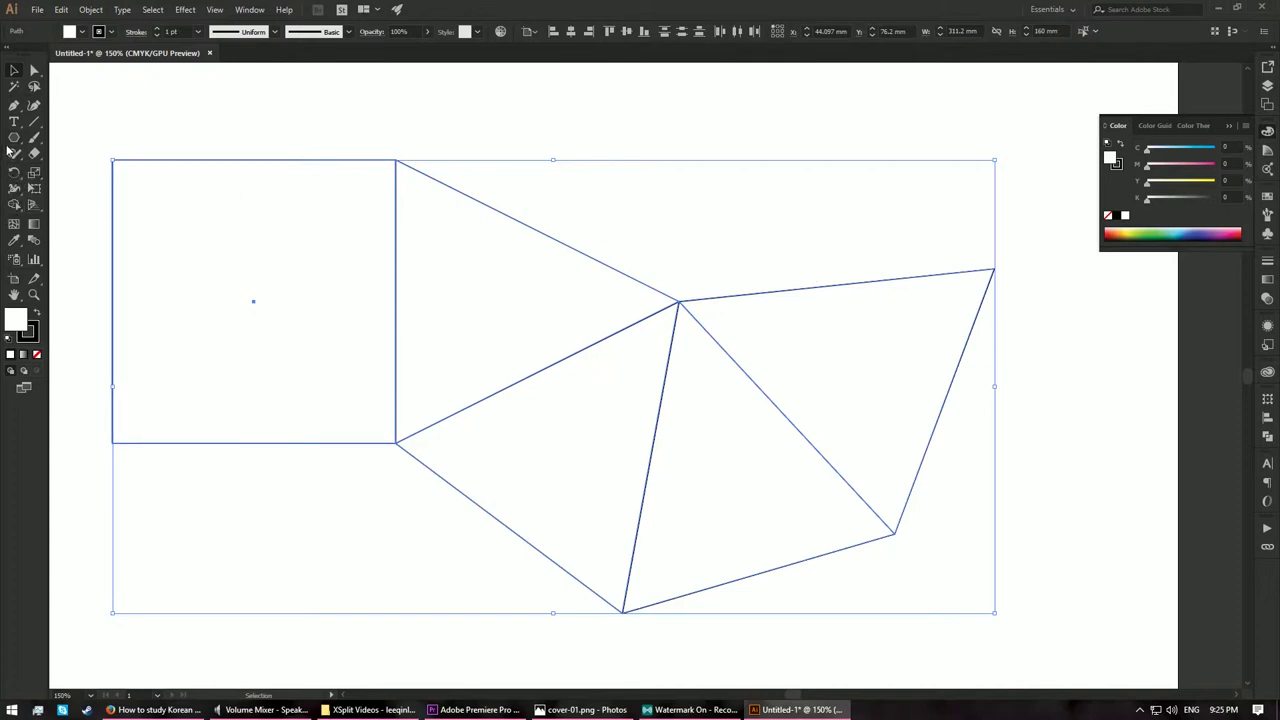
- Draw a closed four-sided glue flap with the Pen tool on the last triangle's free upper edge, its outer edge about 79 mm long
left_click(14, 104)
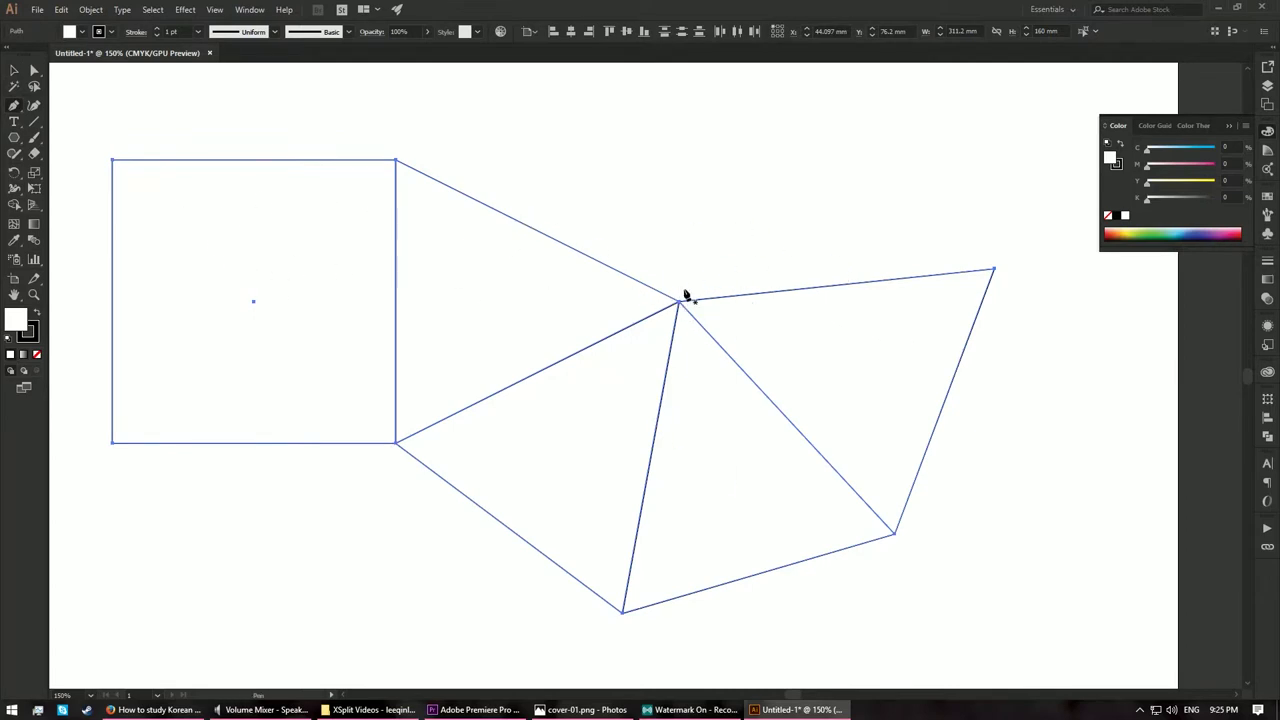
key("v")
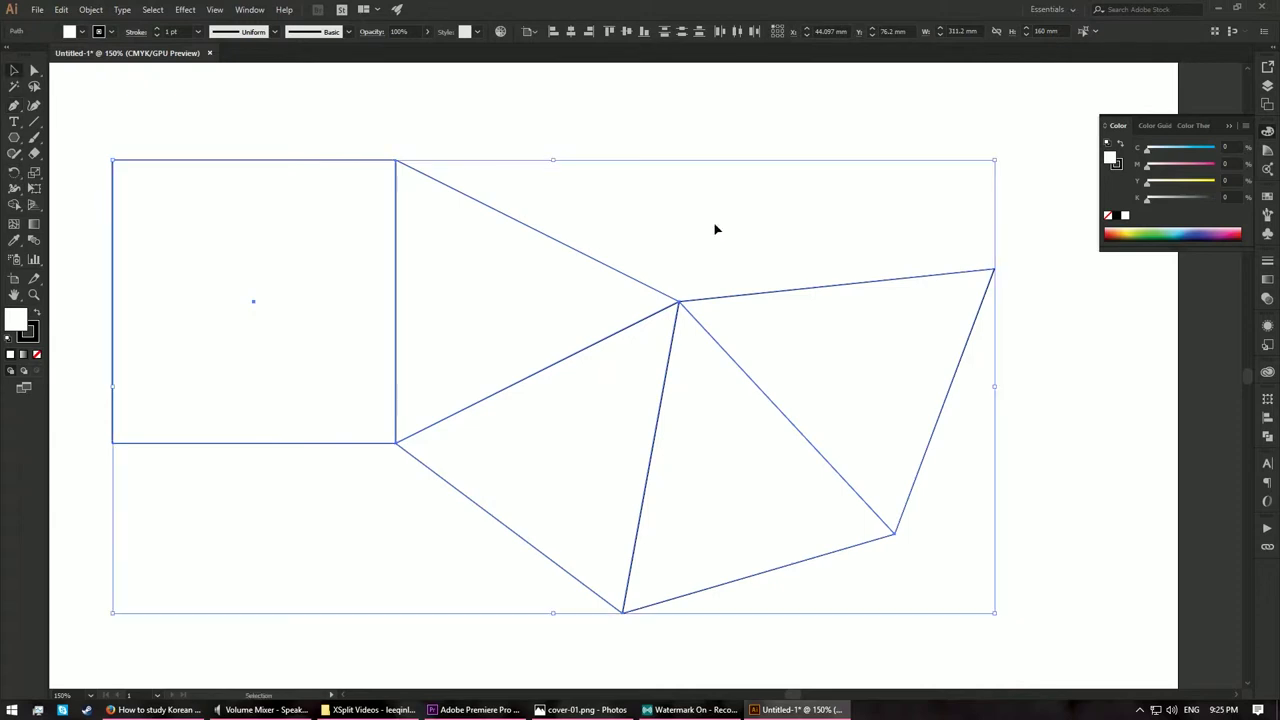
left_click(740, 240)
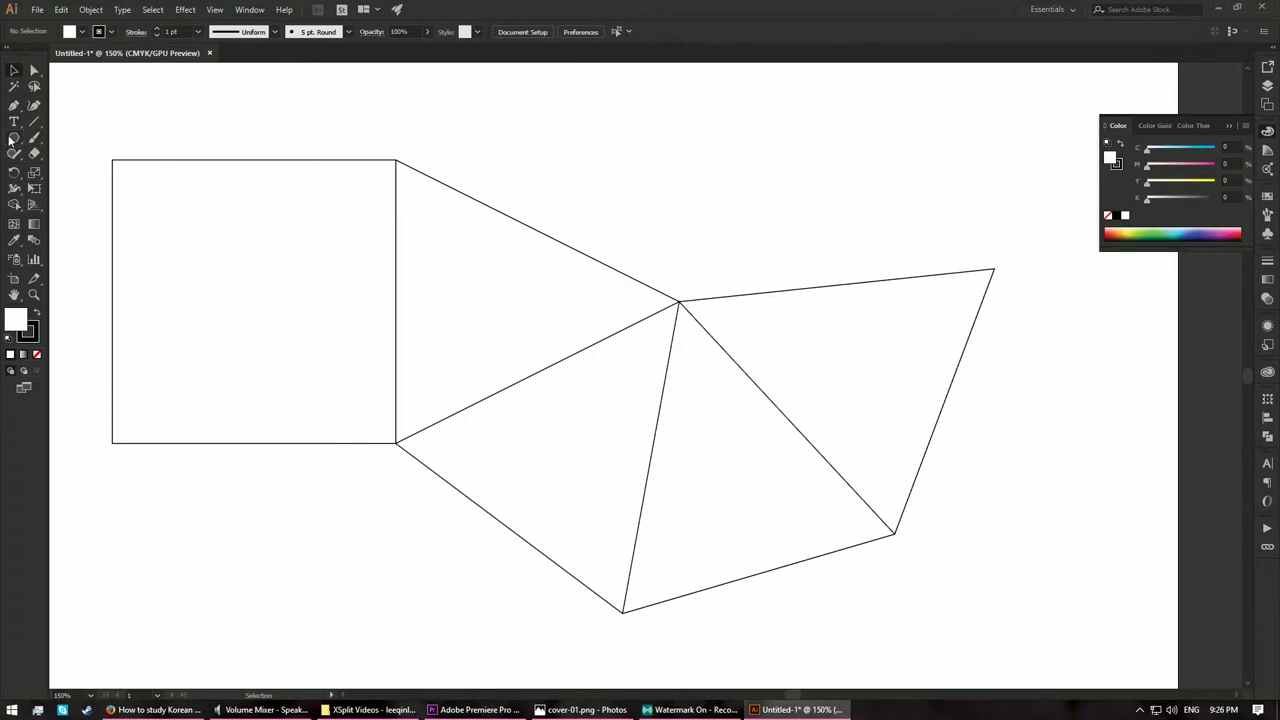
key("a")
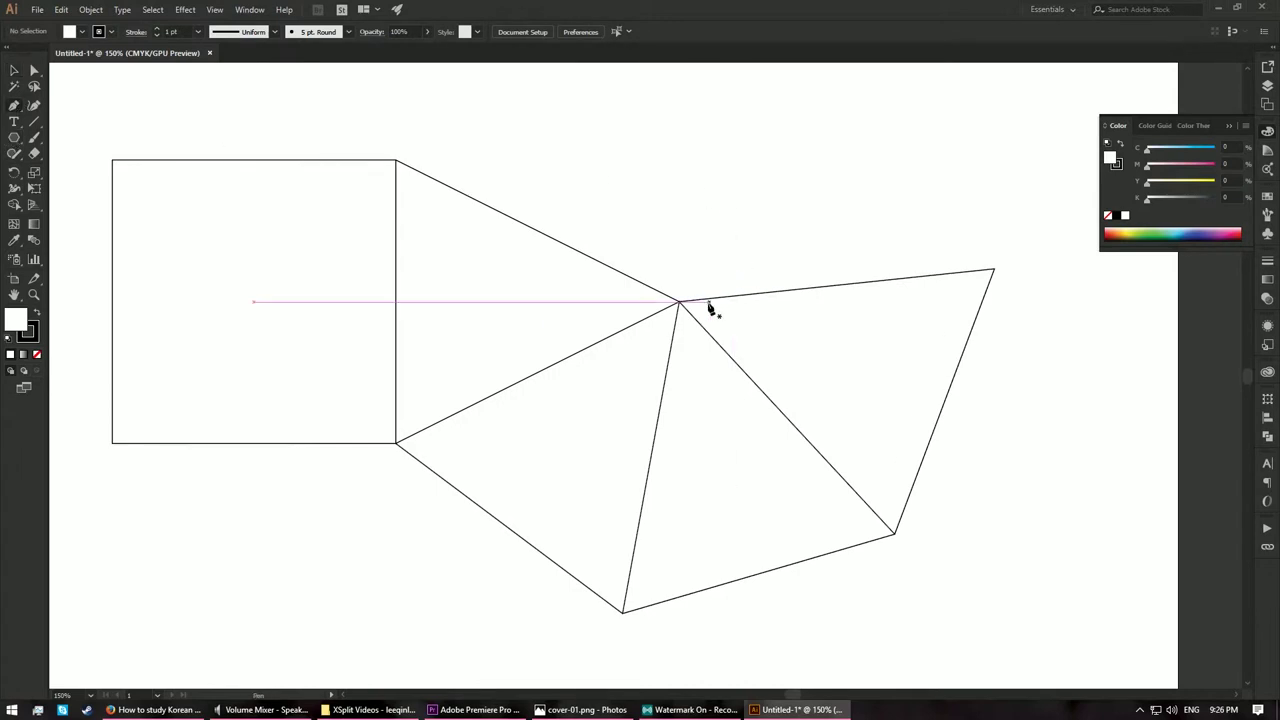
key("ctrl+equal")
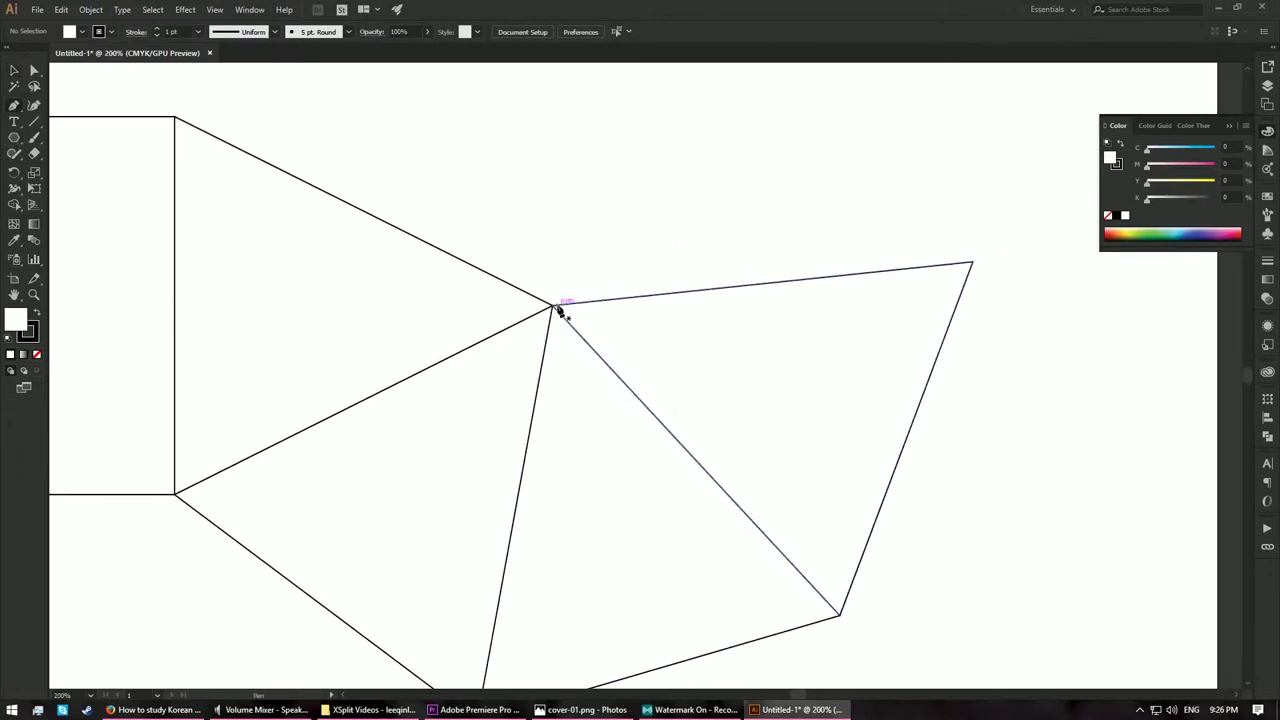
left_click_drag(551, 305, 975, 268)
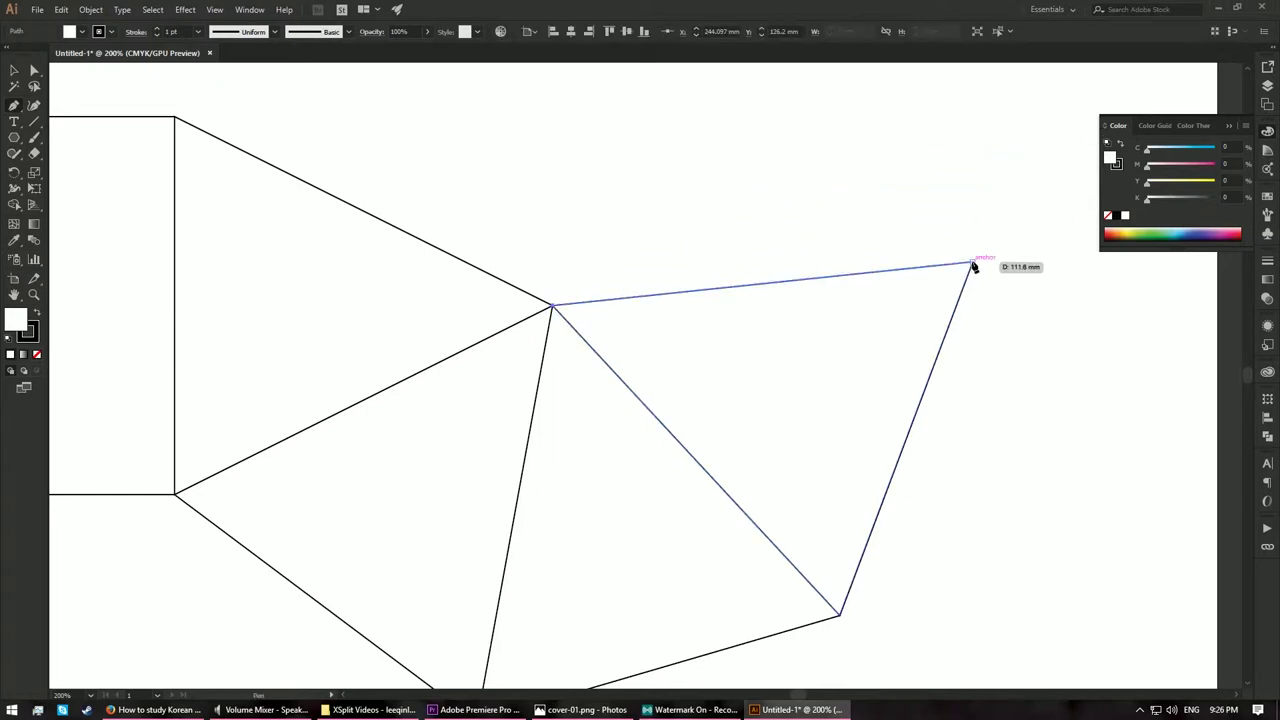
left_click(973, 265)
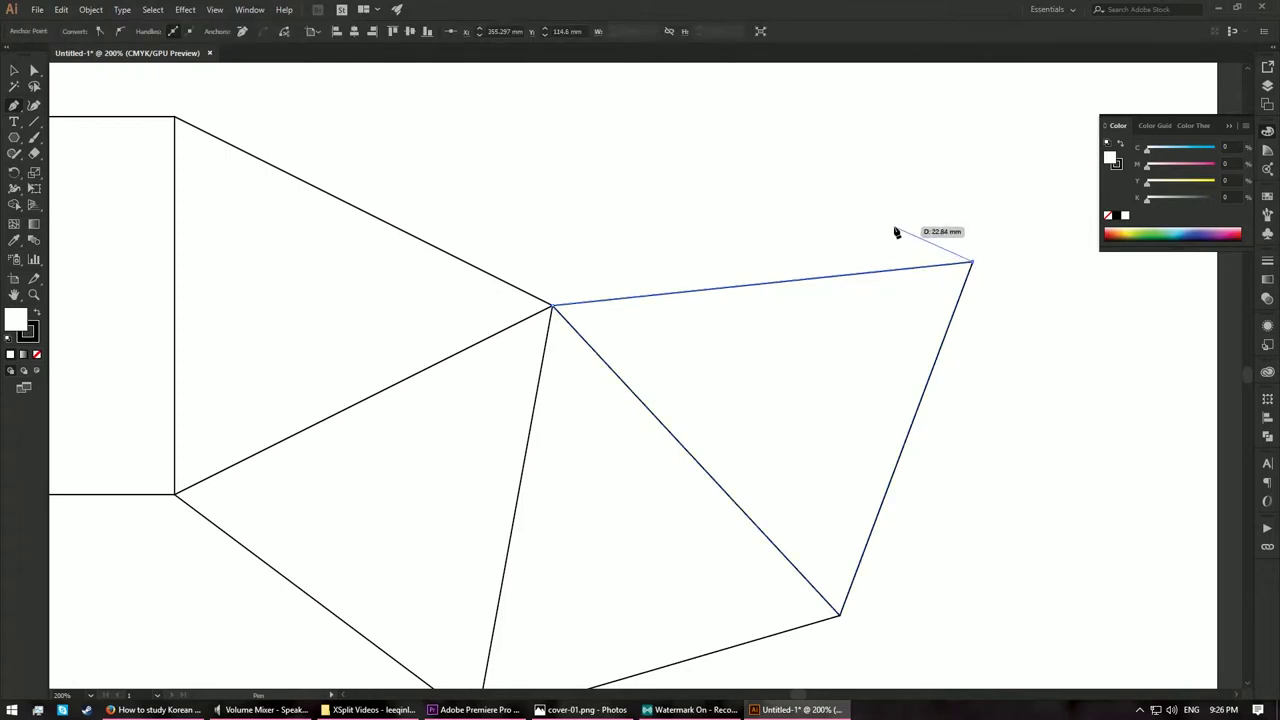
left_click_drag(893, 226, 894, 223)
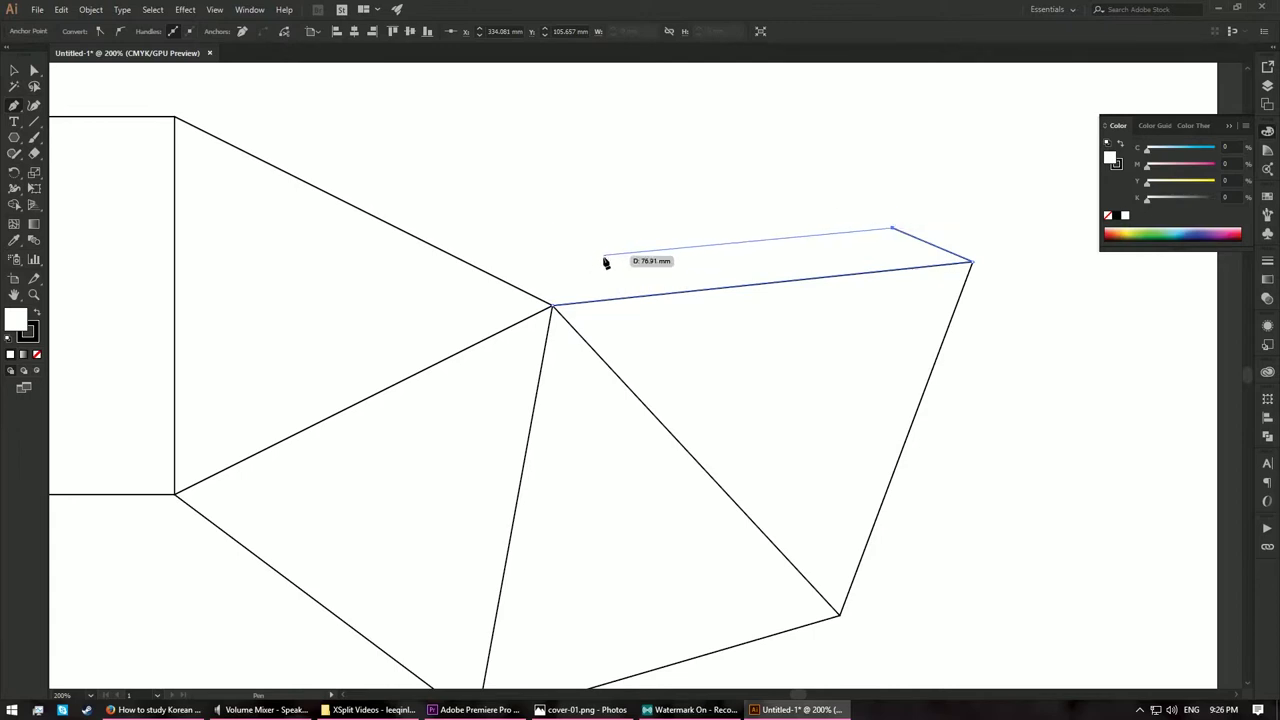
left_click(607, 260)
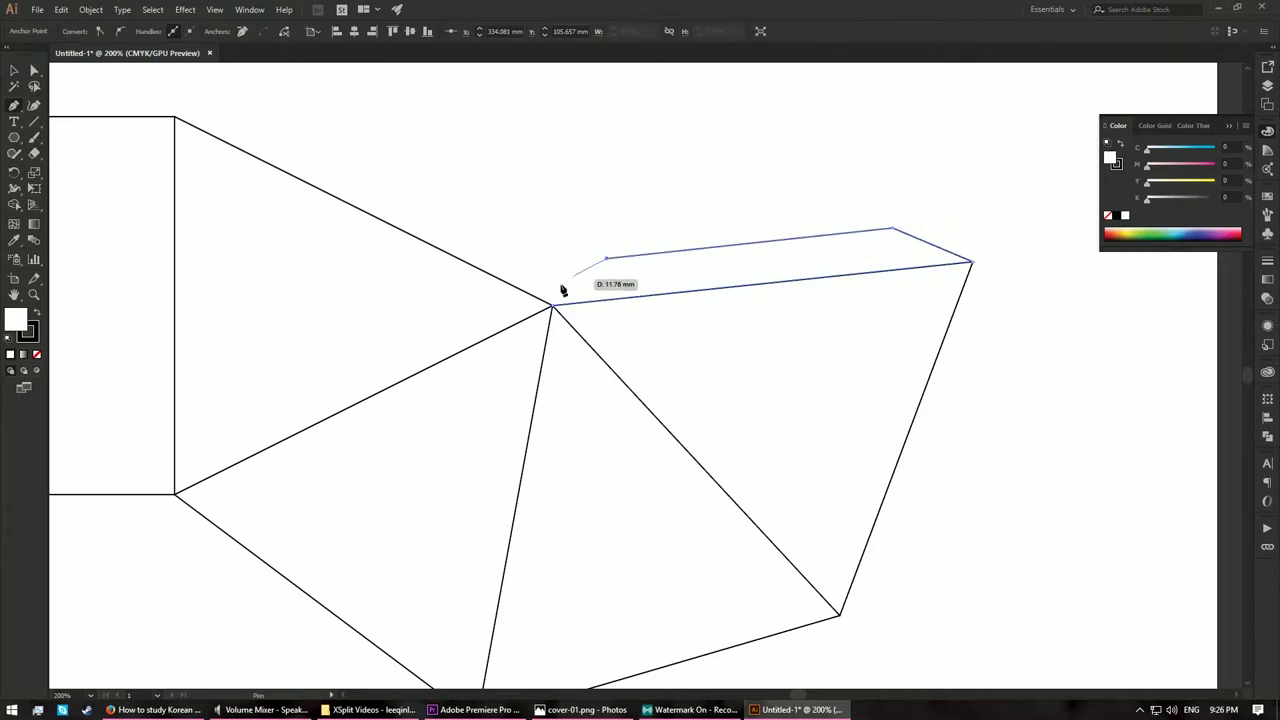
left_click(554, 307)
key("ctrl+minus")
key("v")
left_click_drag(700, 289, 729, 184)
- Try merging the square, triangles and glue flap into one outline with the Shape Builder tool, and undo the merge
key("ctrl+a")
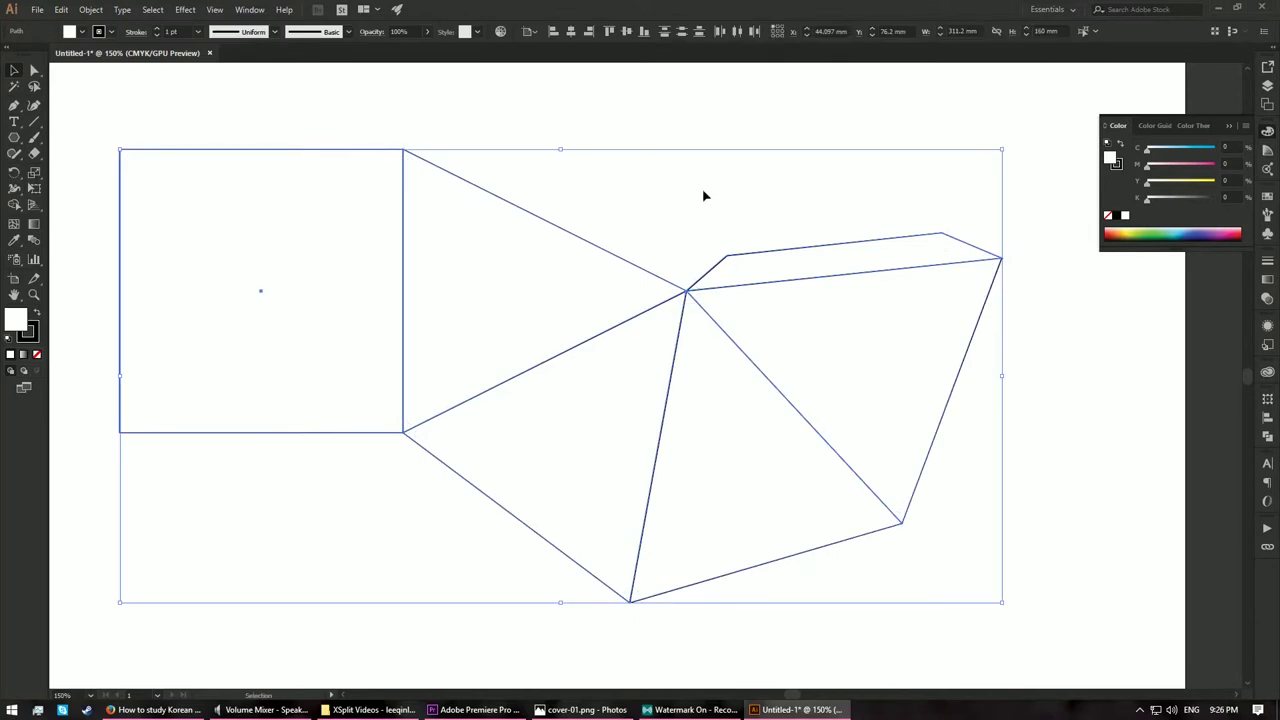
left_click(14, 205)
mouse_move(252, 246)
left_mouse_down()
mouse_move(437, 300)
mouse_move(672, 473)
mouse_move(800, 401)
mouse_move(817, 263)
mouse_move(850, 262)
left_mouse_up()
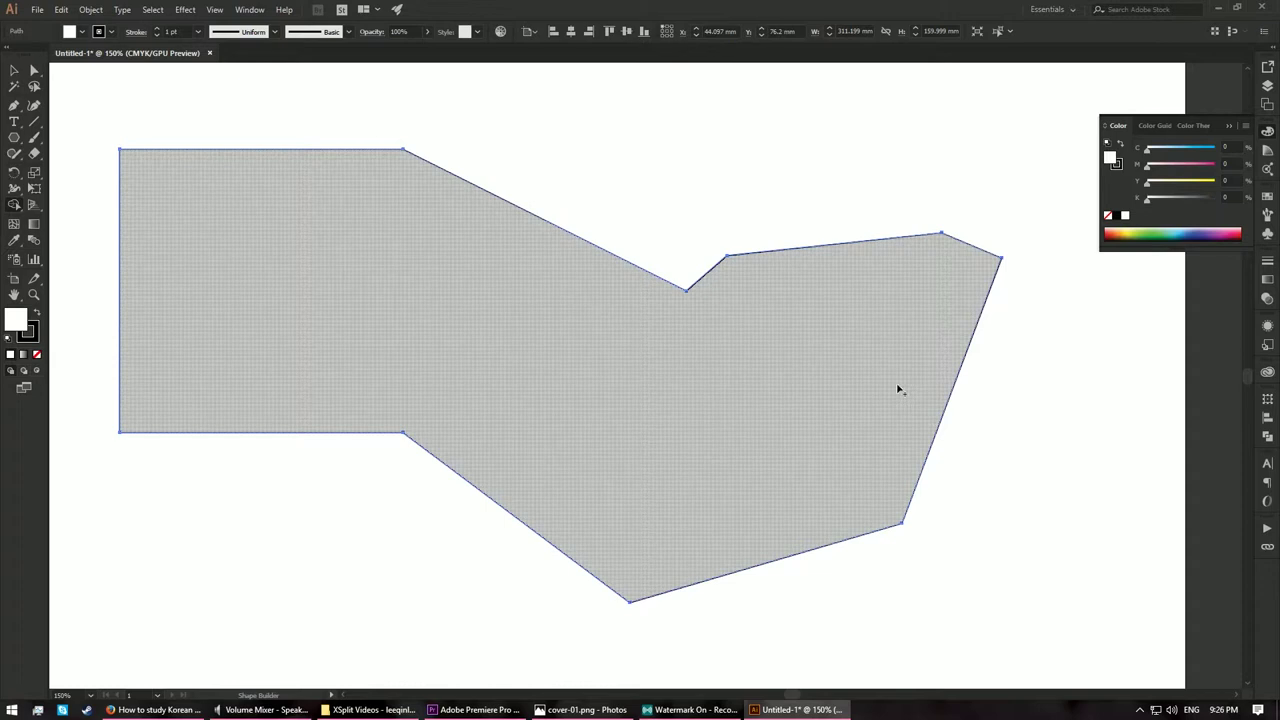
key("ctrl+a")
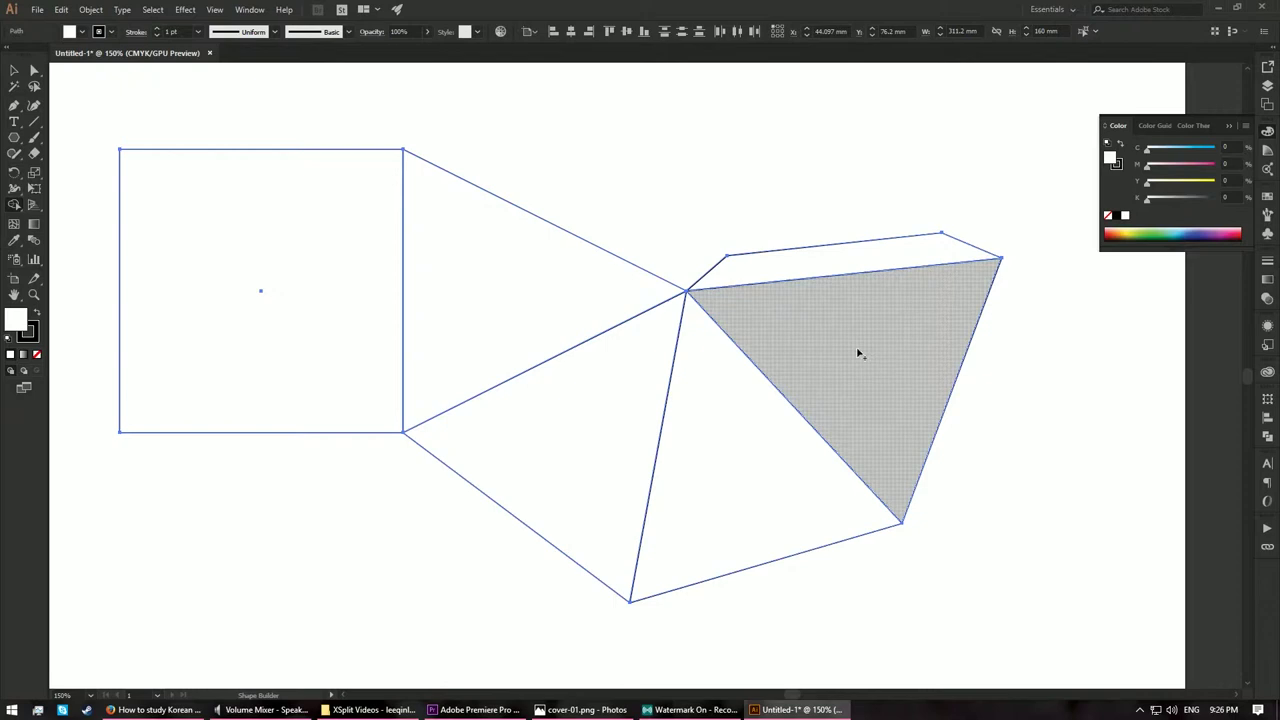
key("v")
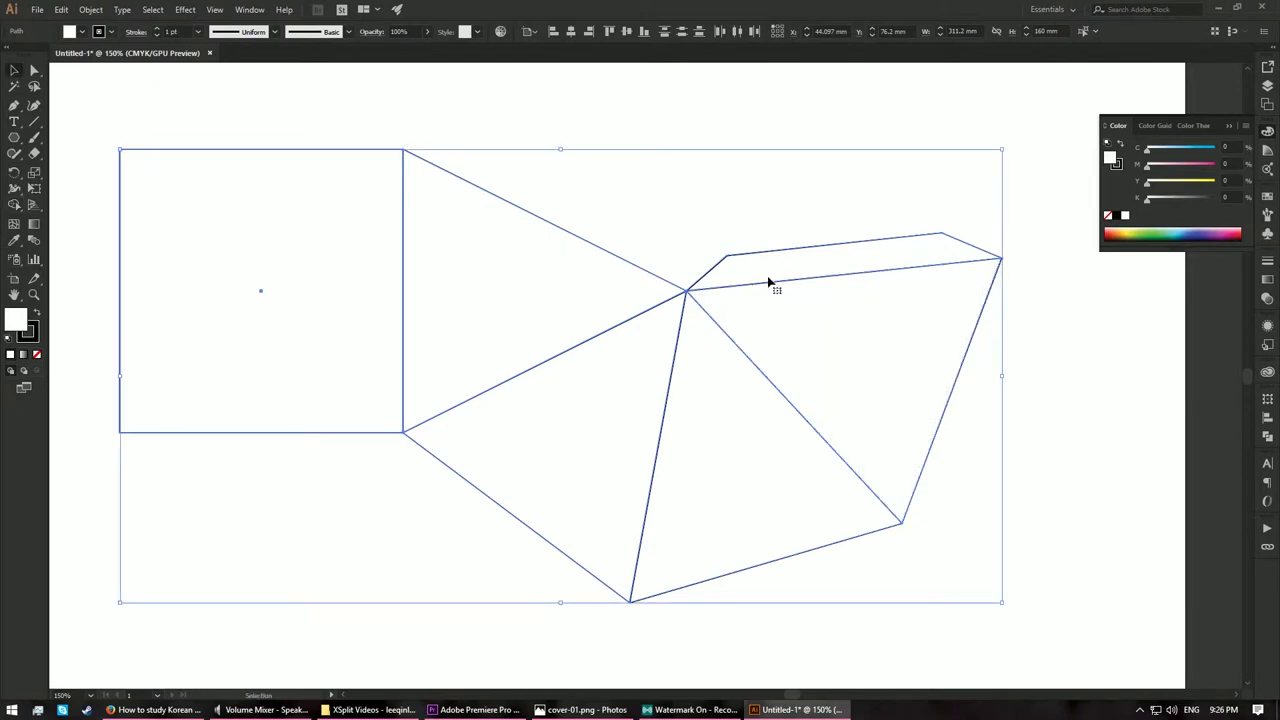
- Rename Layer 1 as "offset"
left_click(1266, 88)
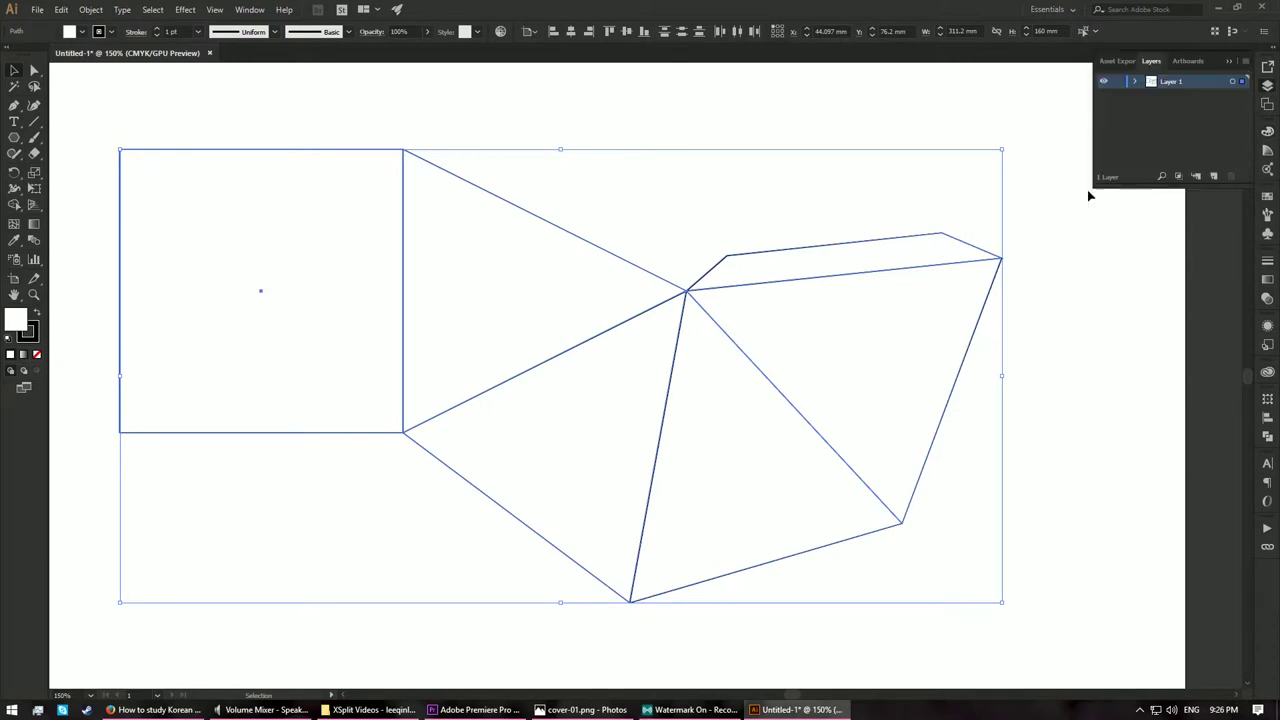
double_click(1177, 84)
type("a")
key("Return")
- Duplicate the offset layer and rename the copy "folding"
left_click_drag(1188, 85, 1215, 178)
double_click(1176, 83)
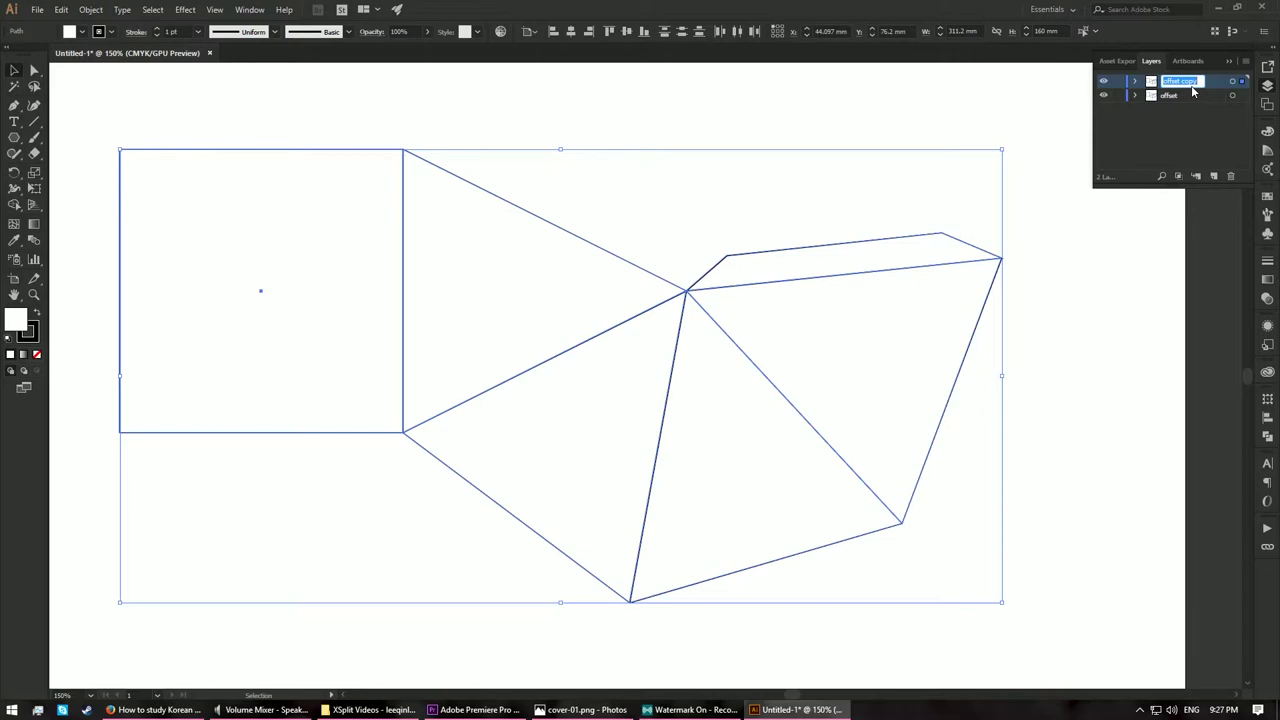
type("t")
key("Return")
- Lock and hide the folding layer, and select all artwork on the offset layer
left_click(1205, 95)
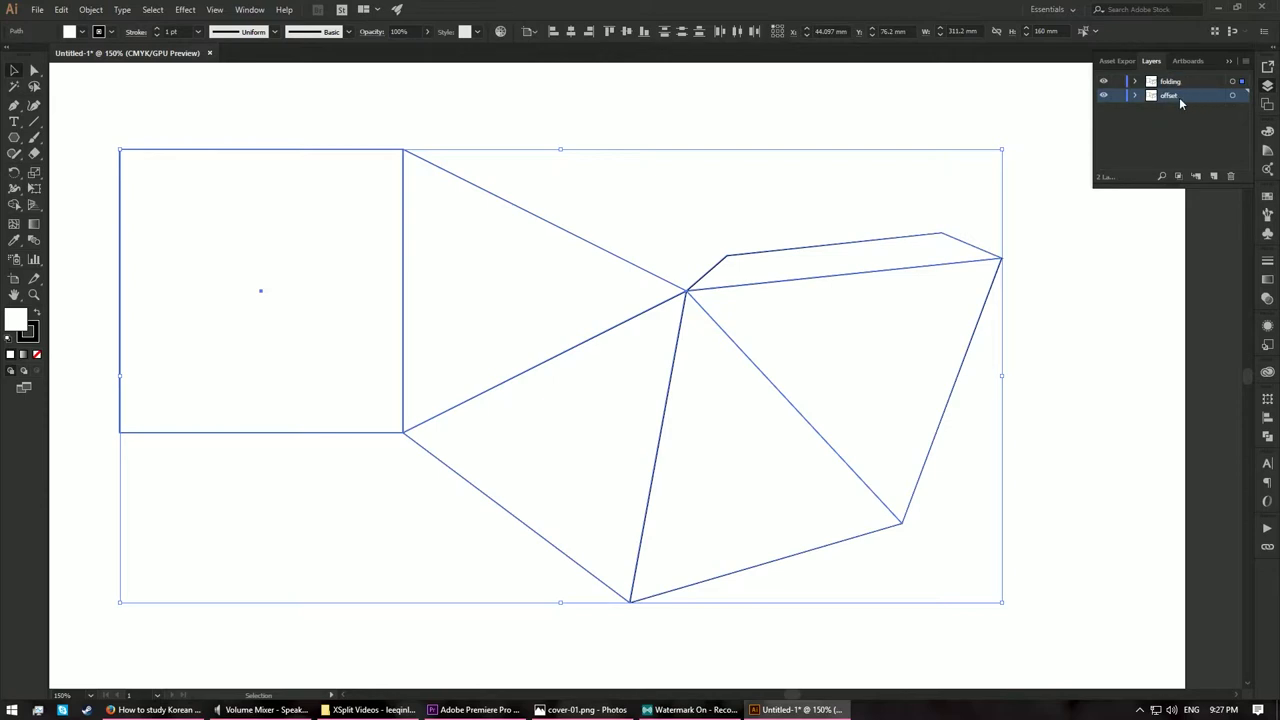
left_click(1120, 82)
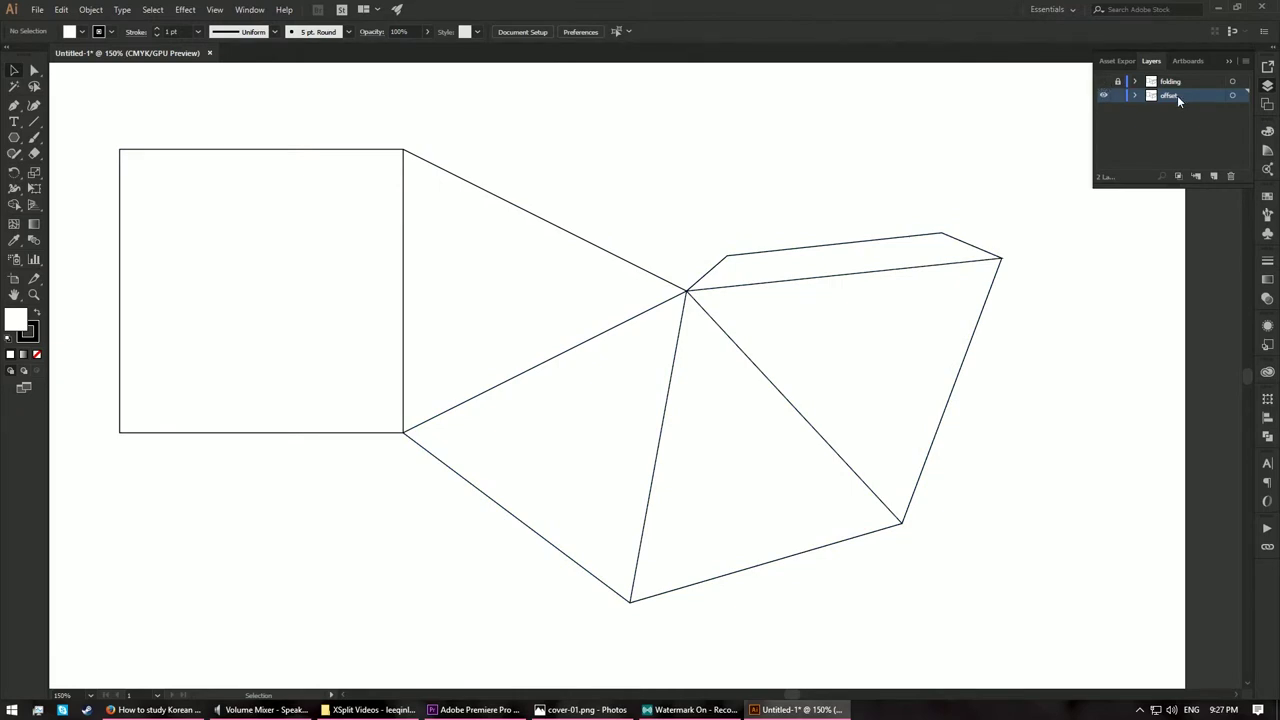
left_click(1232, 96)
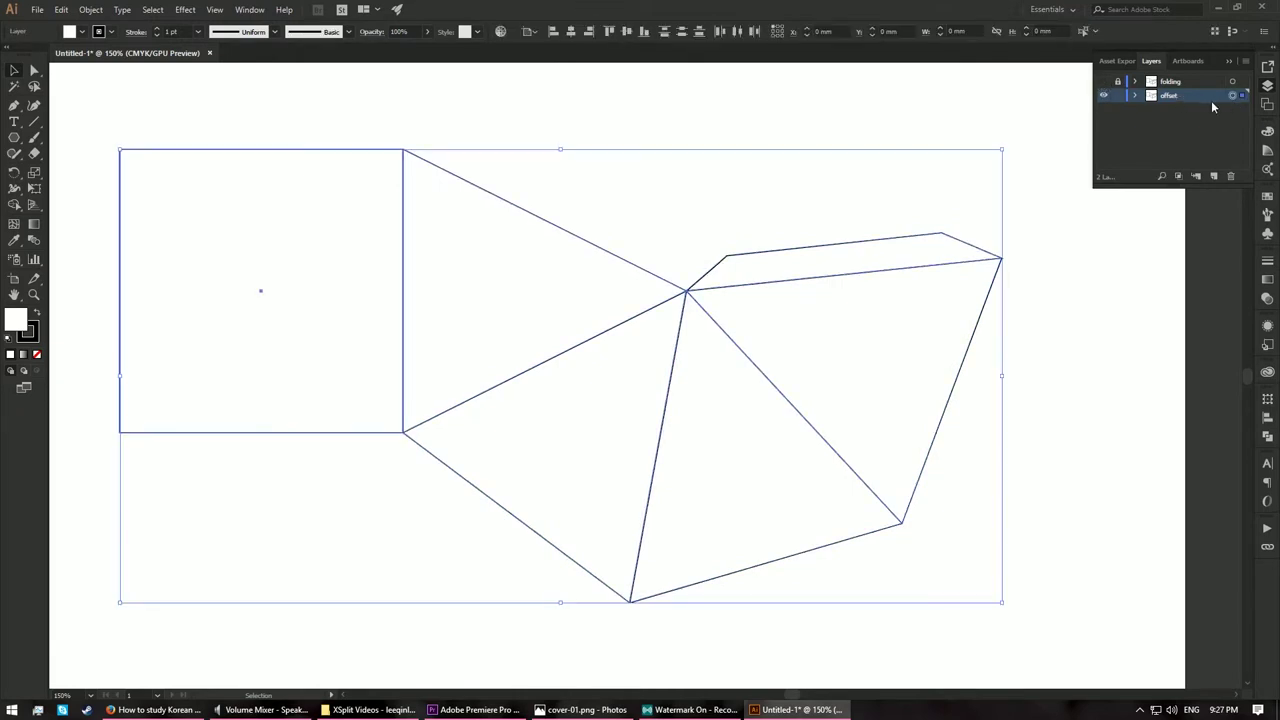
- Merge the square, triangles and glue flap on the offset layer into one outline with the Shape Builder tool
left_click(16, 205)
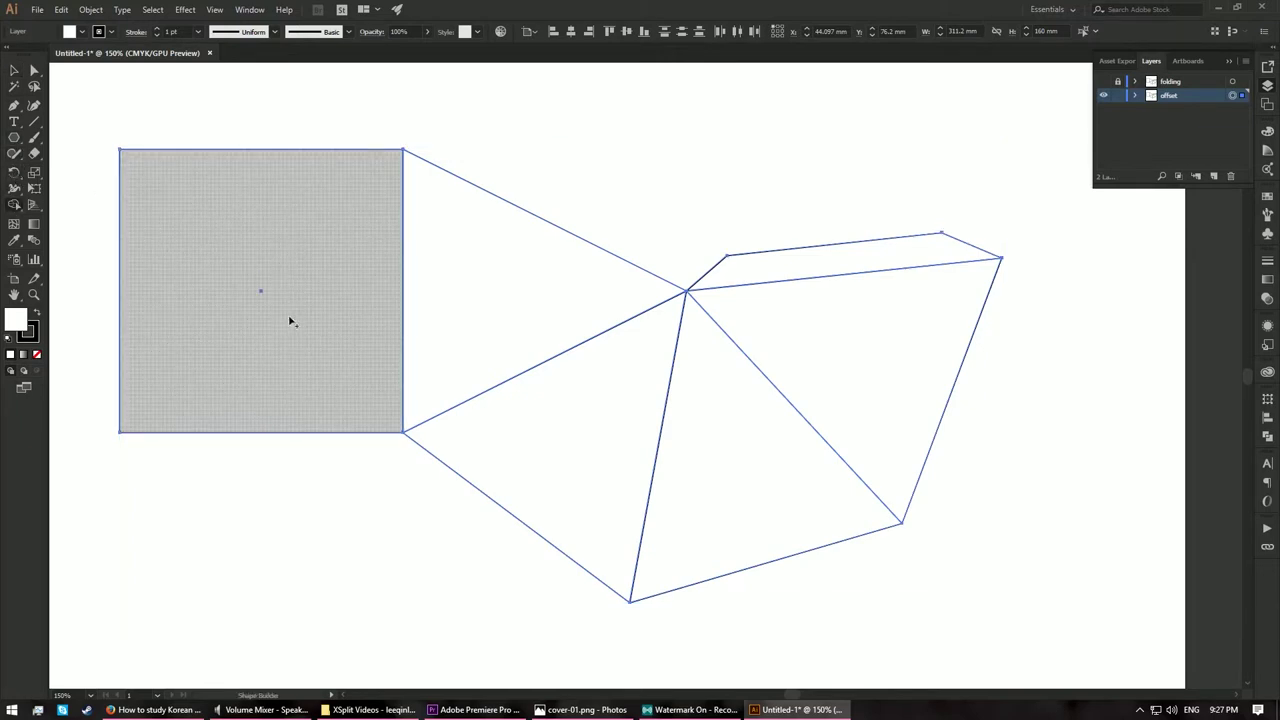
mouse_move(192, 231)
left_mouse_down()
mouse_move(480, 366)
mouse_move(800, 402)
mouse_move(830, 274)
left_mouse_up()
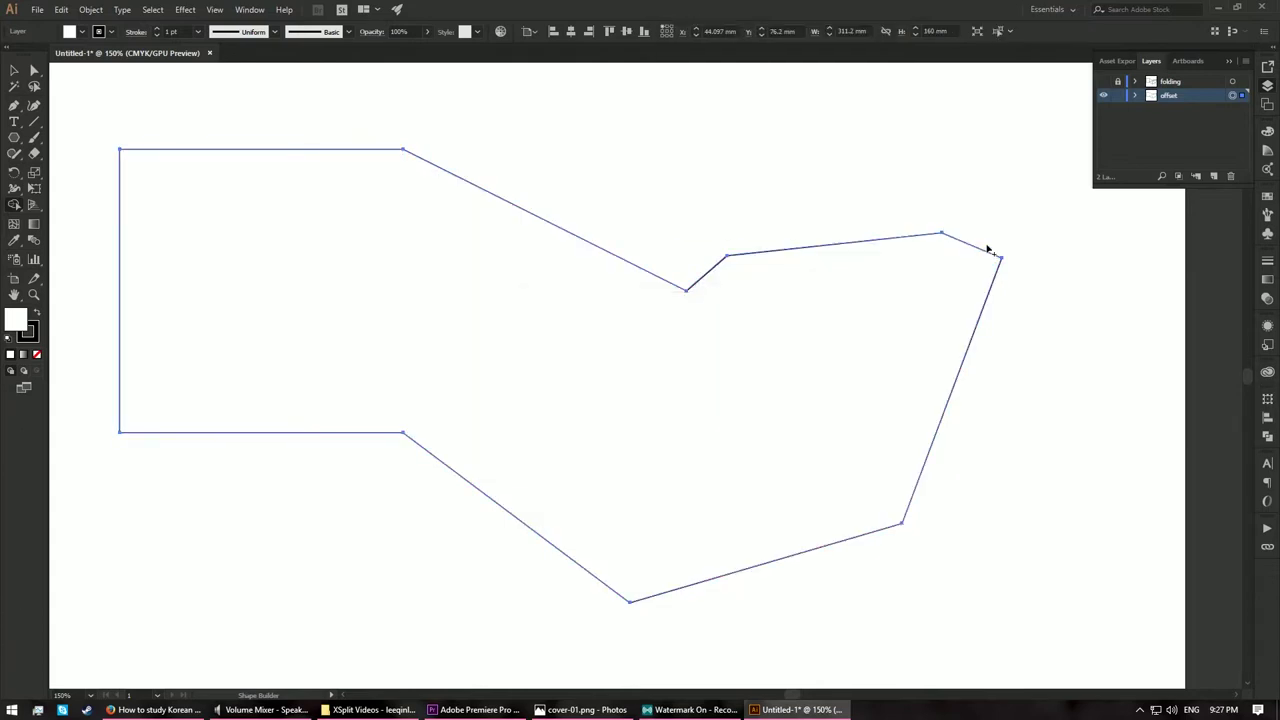
key("v")
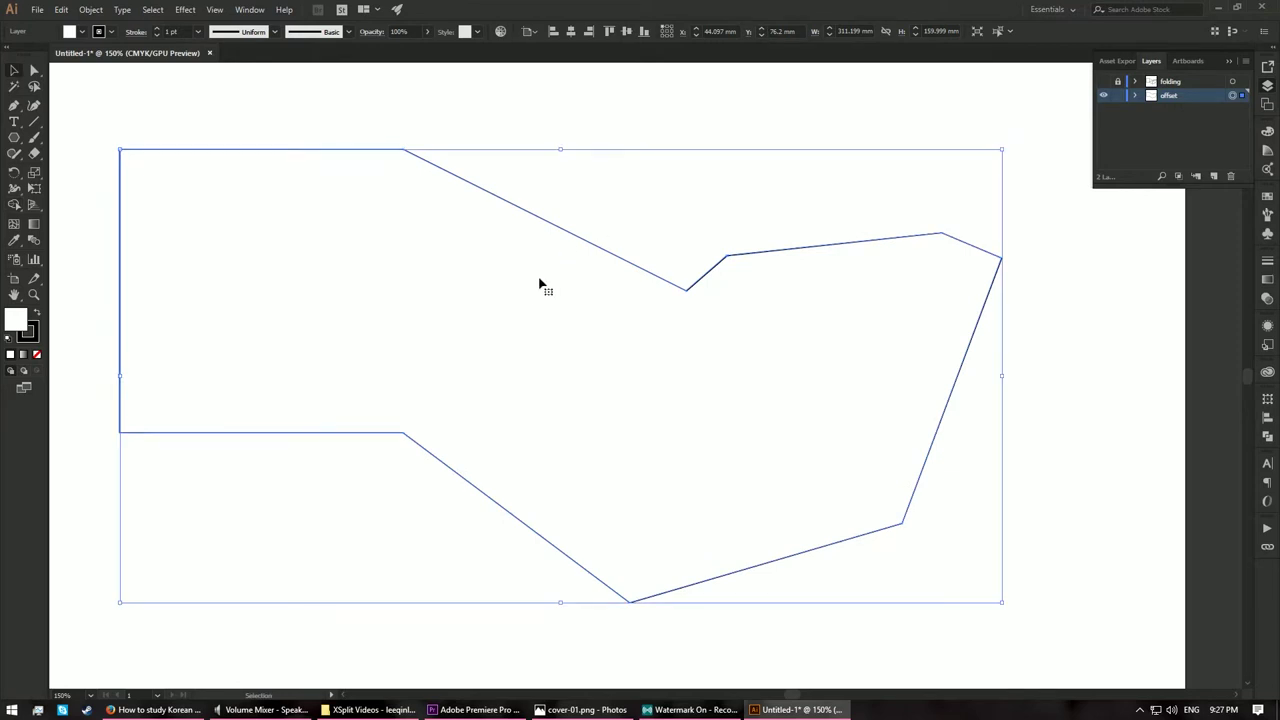
- Duplicate the offset layer and rename the copy "cutout"
left_click(1185, 97)
left_click_drag(1215, 177, 1215, 177)
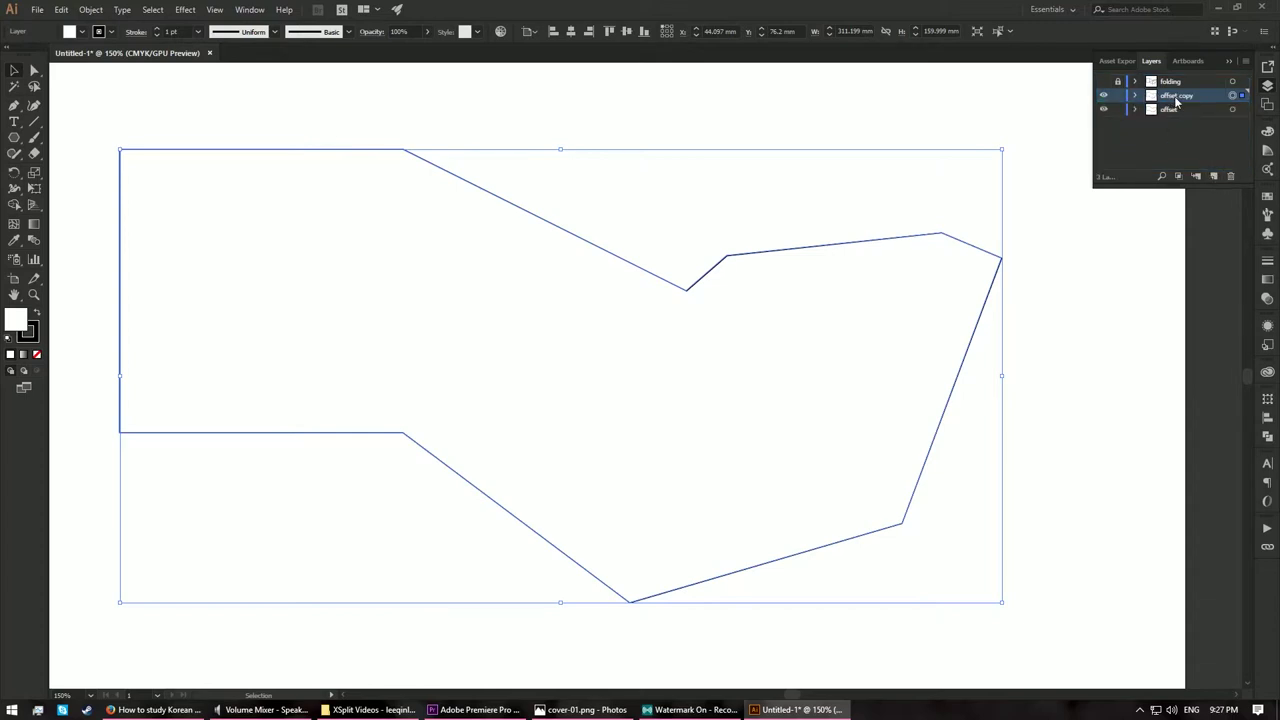
double_click(1176, 96)
type("cutout")
key("Return")
- Move the cutout layer above the folding layer, and lock and hide it
left_click_drag(1193, 99, 1162, 82)
left_click(1118, 81)
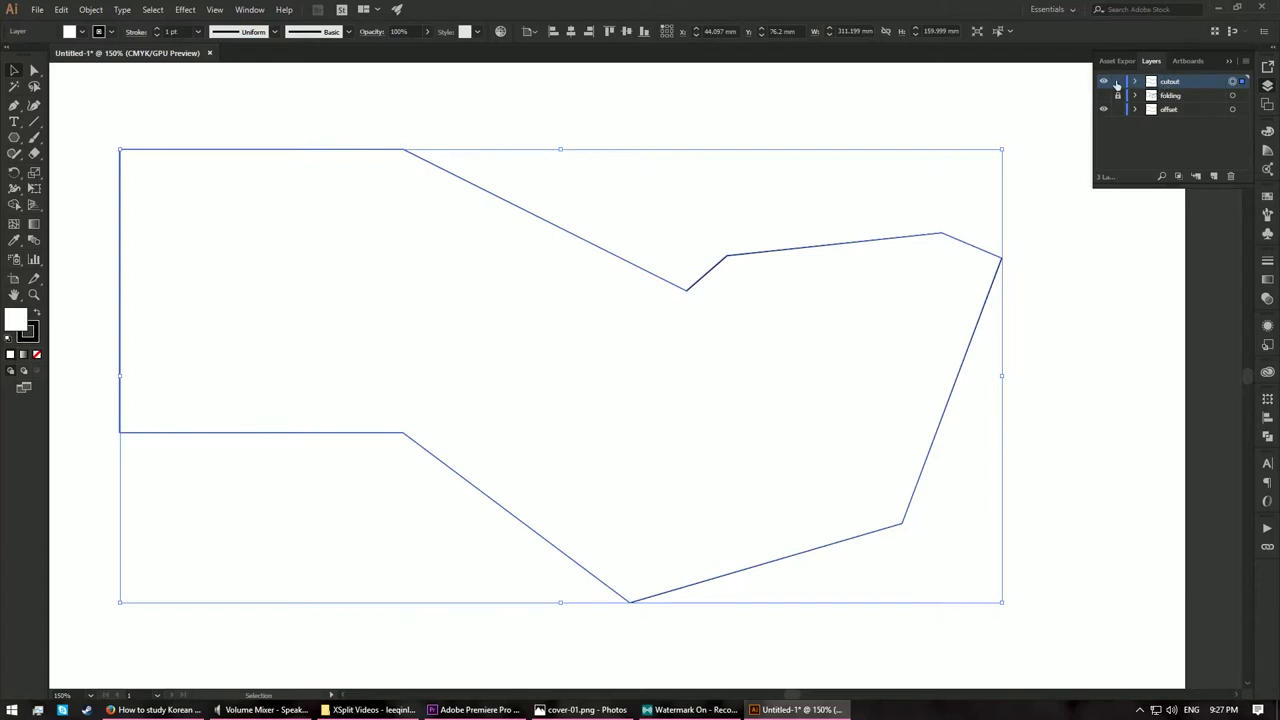
- Apply an Offset Path effect of 3 mm with miter joins to the offset layer's outline and expand its appearance
left_click(1174, 109)
left_click(1232, 109)
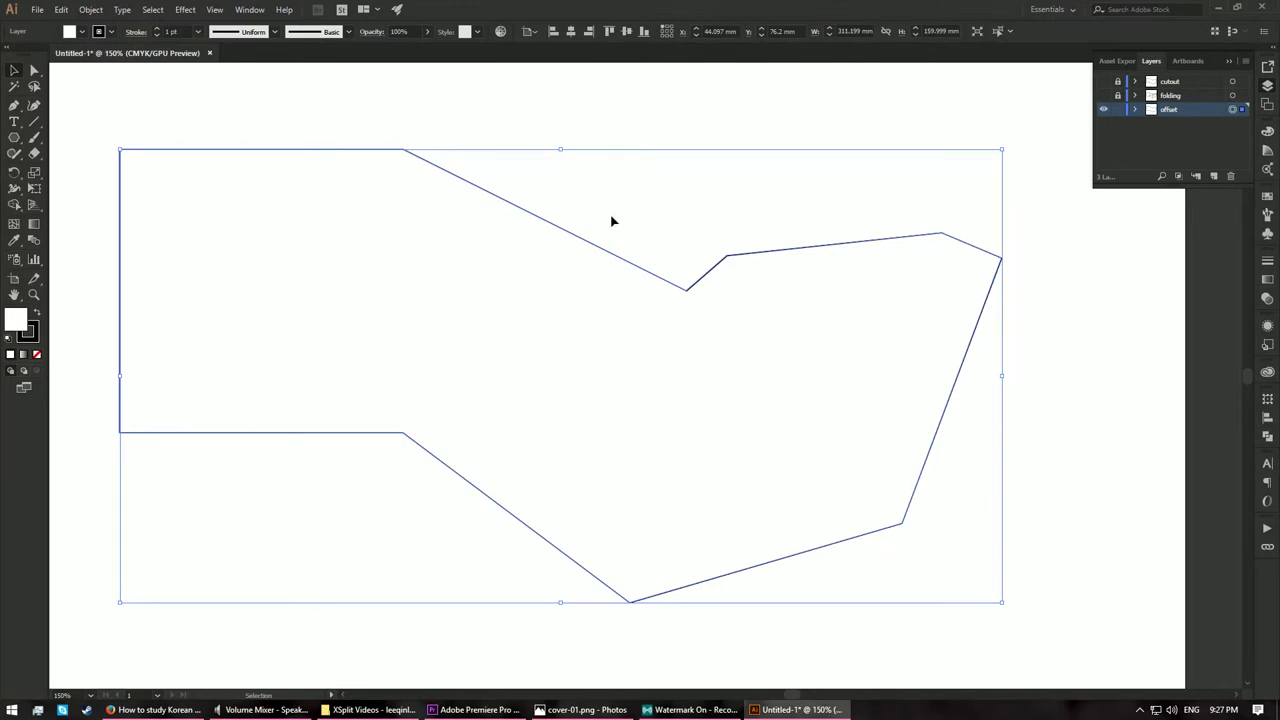
left_click(186, 11)
mouse_move(222, 131)
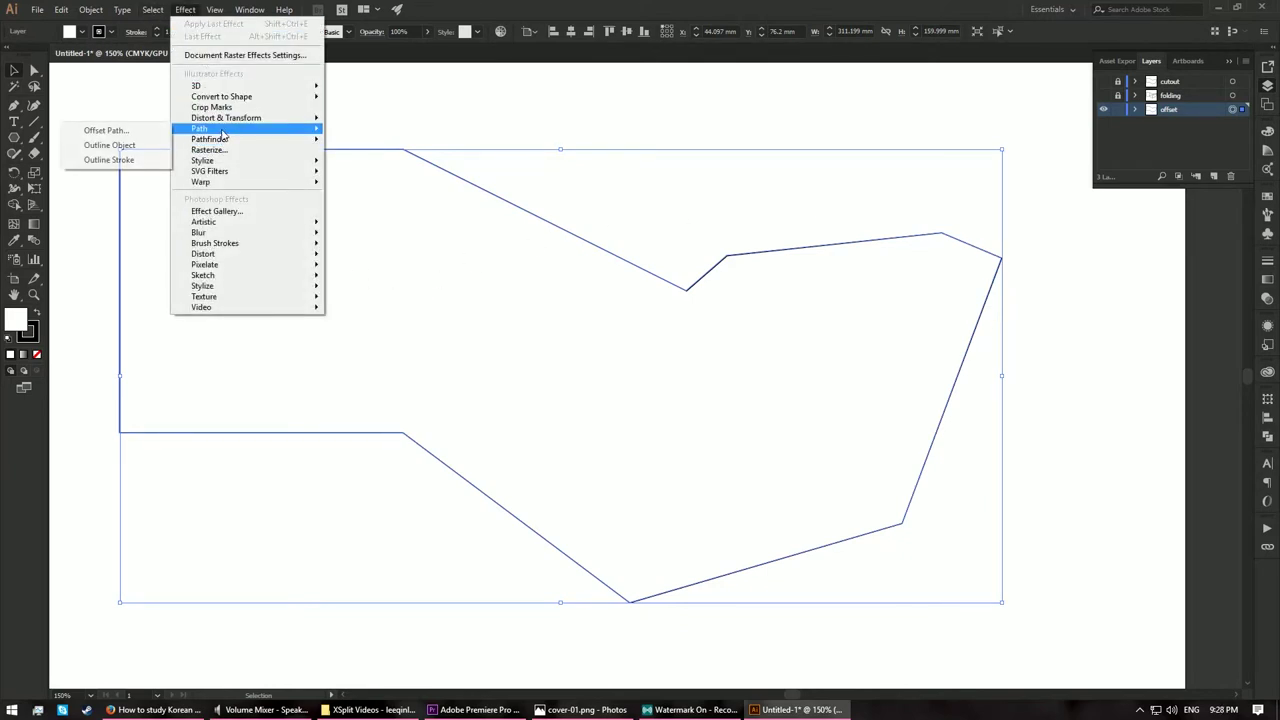
left_click(107, 131)
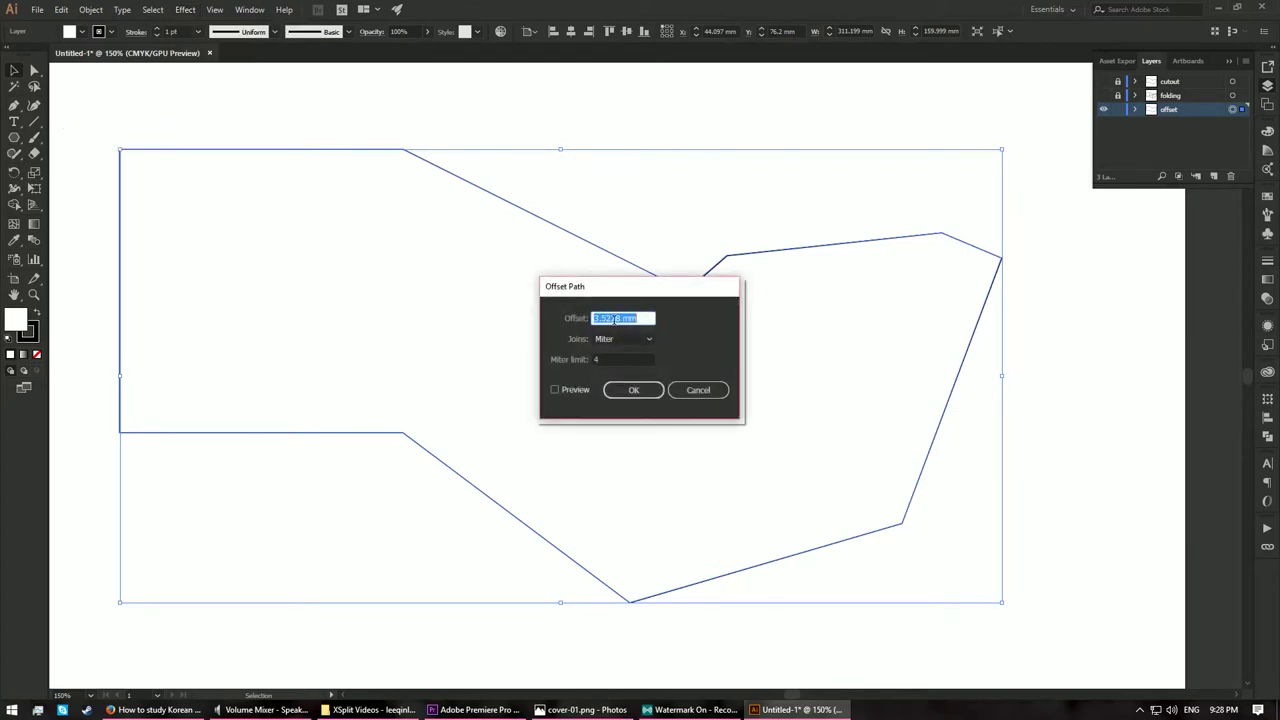
type("3mm")
left_click(555, 390)
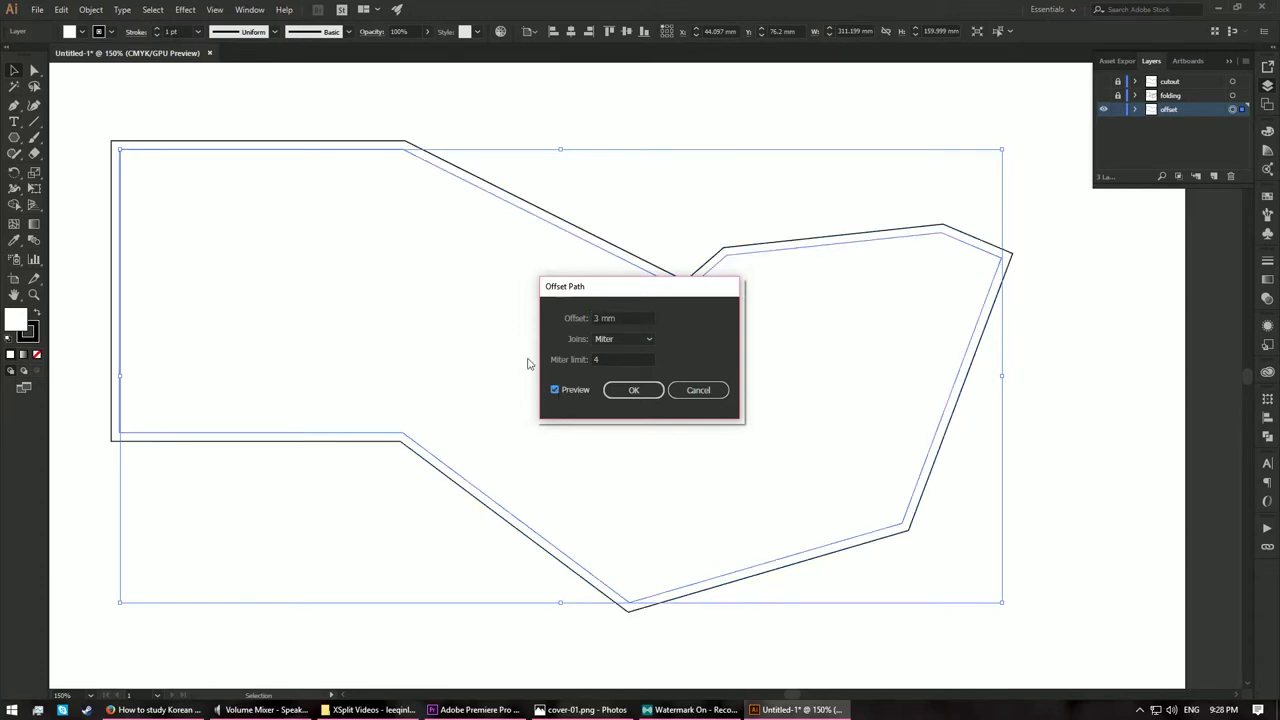
left_click(633, 390)
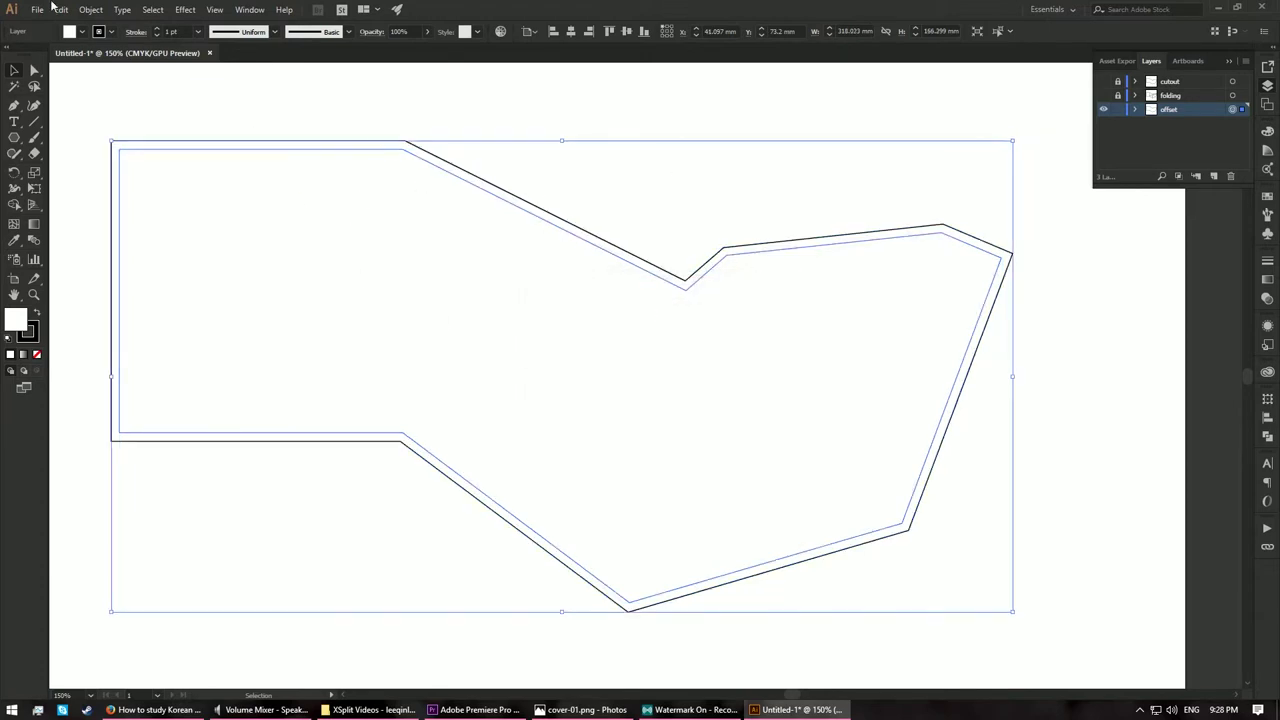
left_click(90, 9)
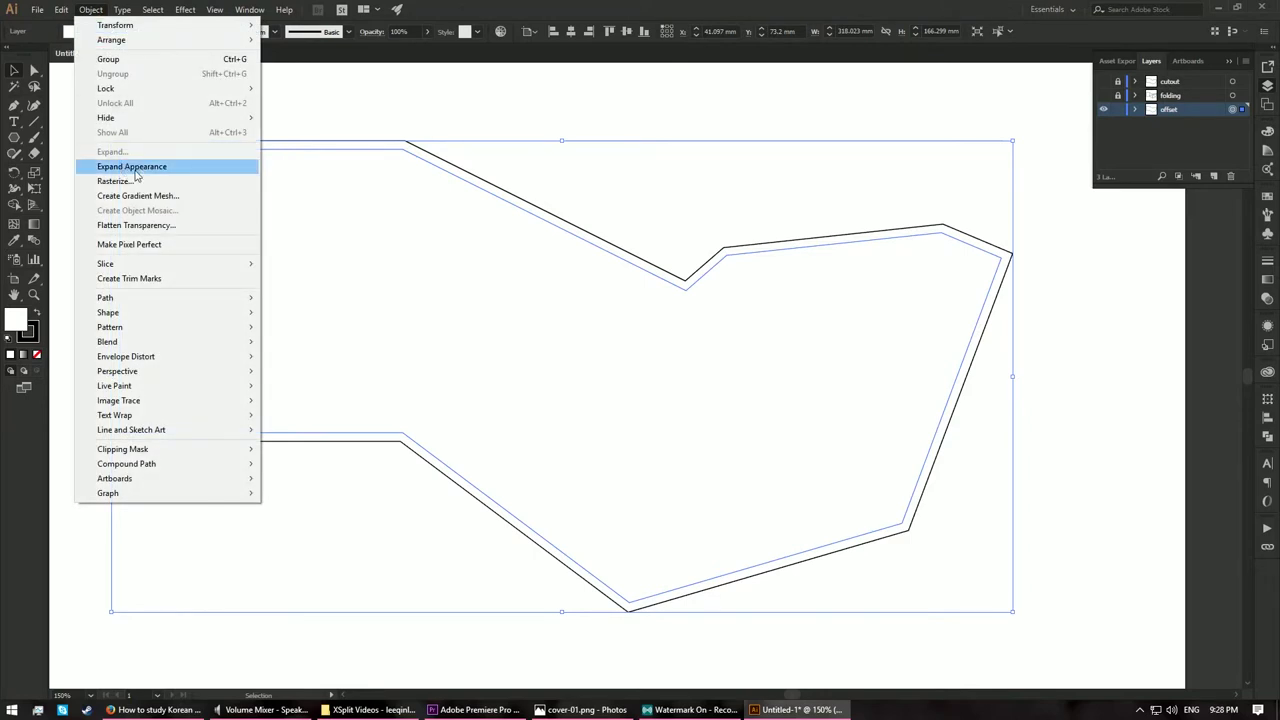
left_click(136, 168)
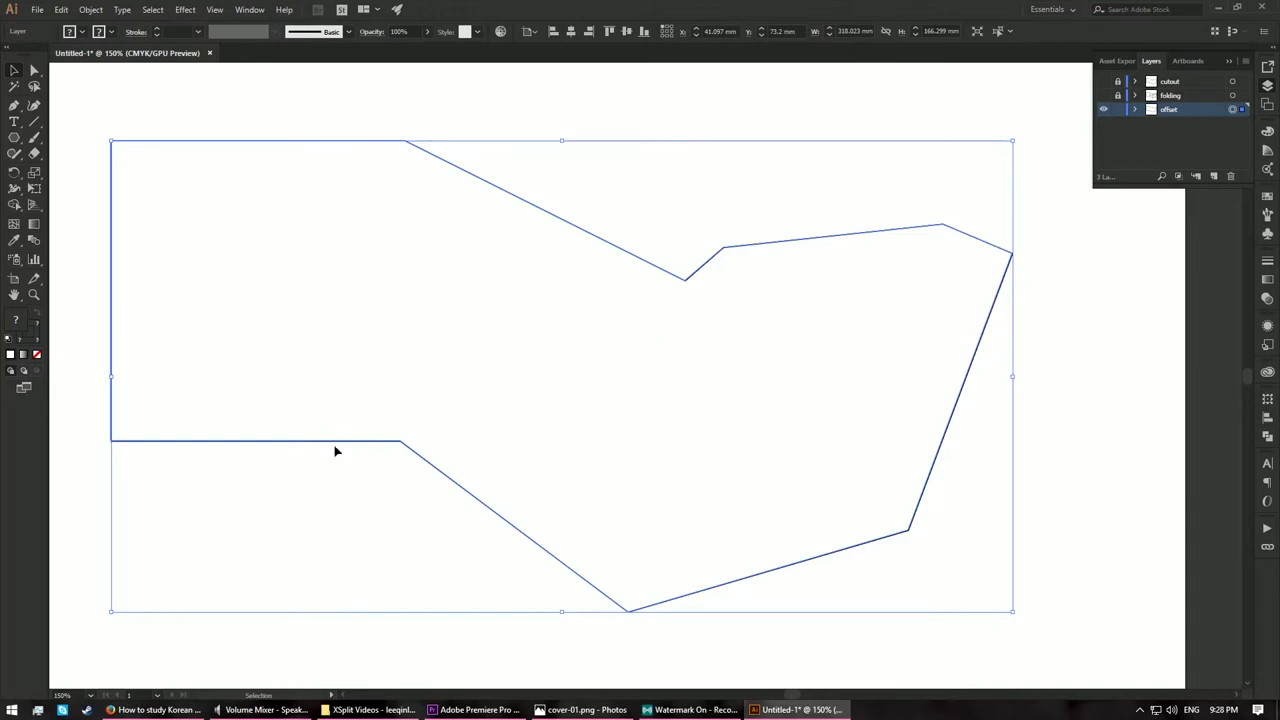
- Switch to File Explorer and place the cube-pattern-28617-2560x1600 image on the offset layer in the Illustrator document
mouse_move(367, 712)
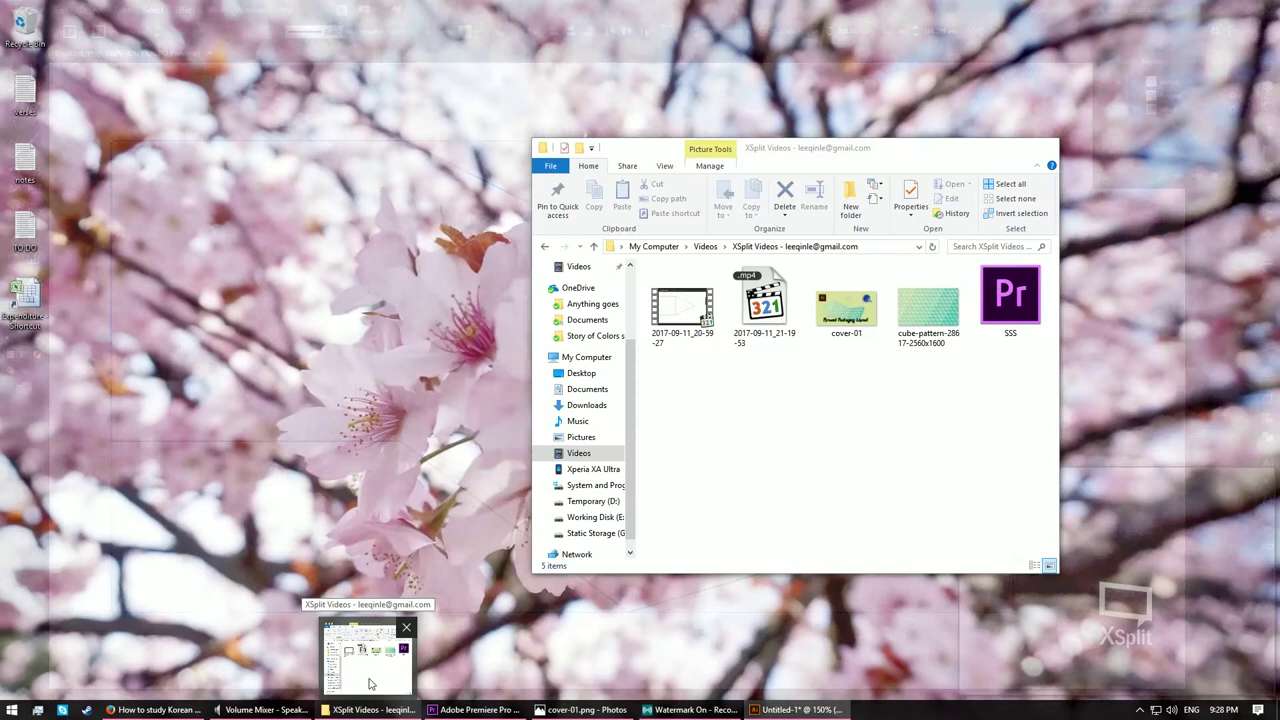
left_click(369, 680)
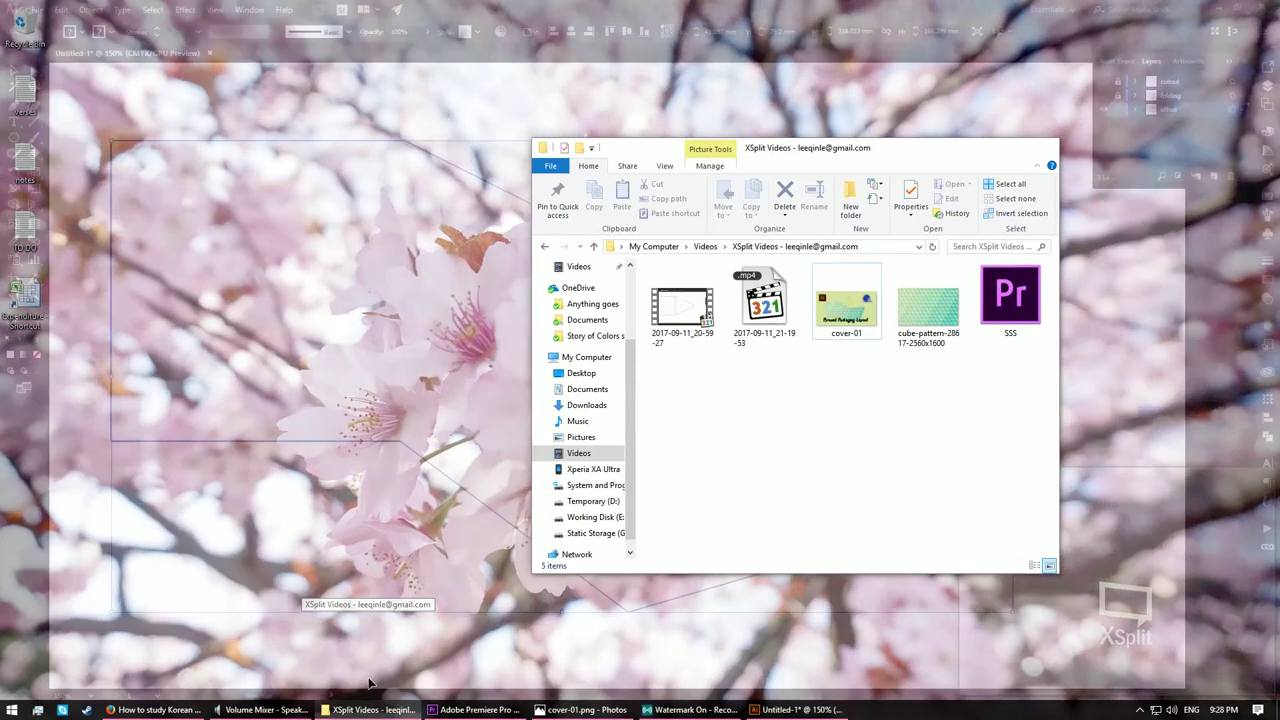
left_click(914, 312)
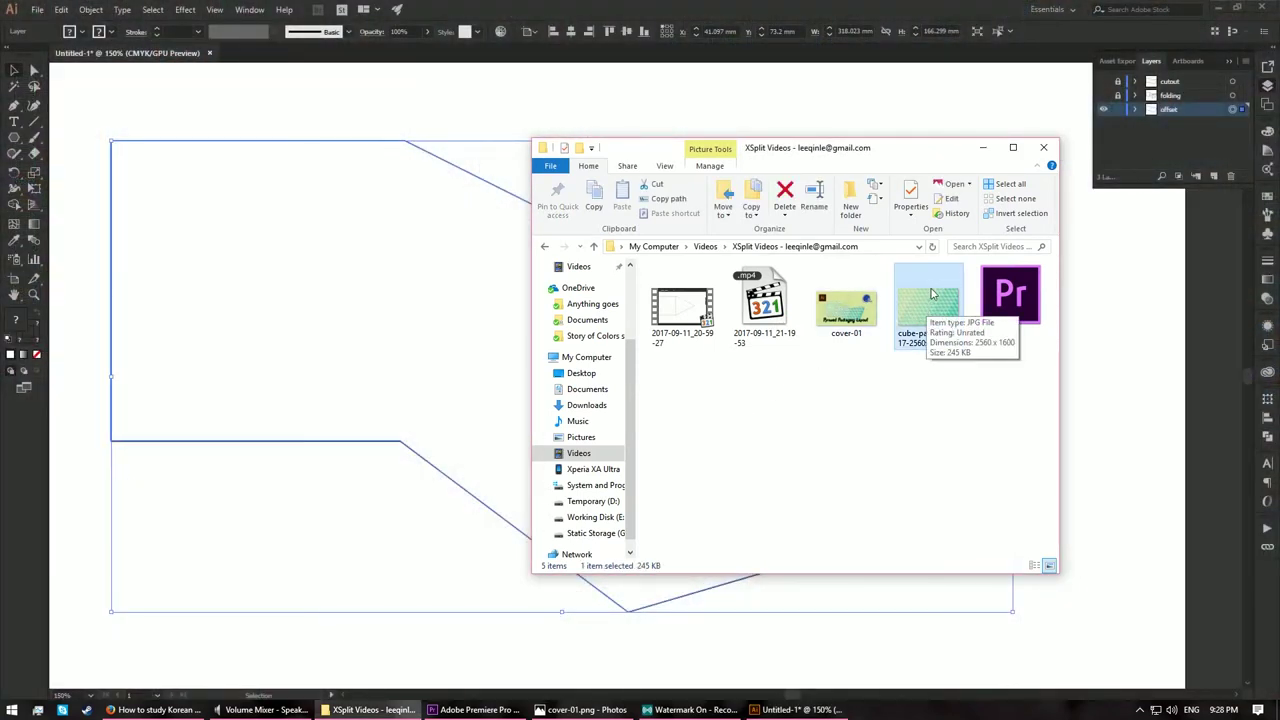
left_click_drag(924, 308, 270, 270)
left_click(269, 269)
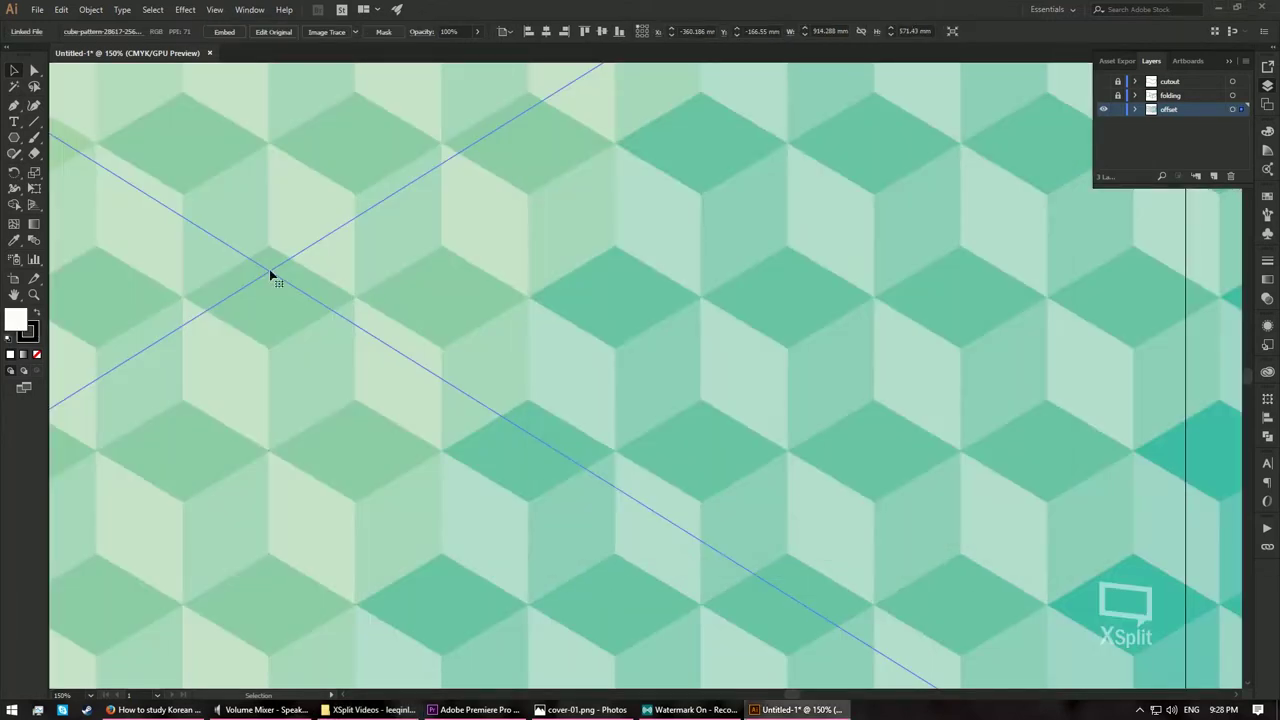
- Send the placed cube pattern image to the back, behind the offset outline
key("ctrl+minus")
key("ctrl+minus")
key("ctrl+minus")
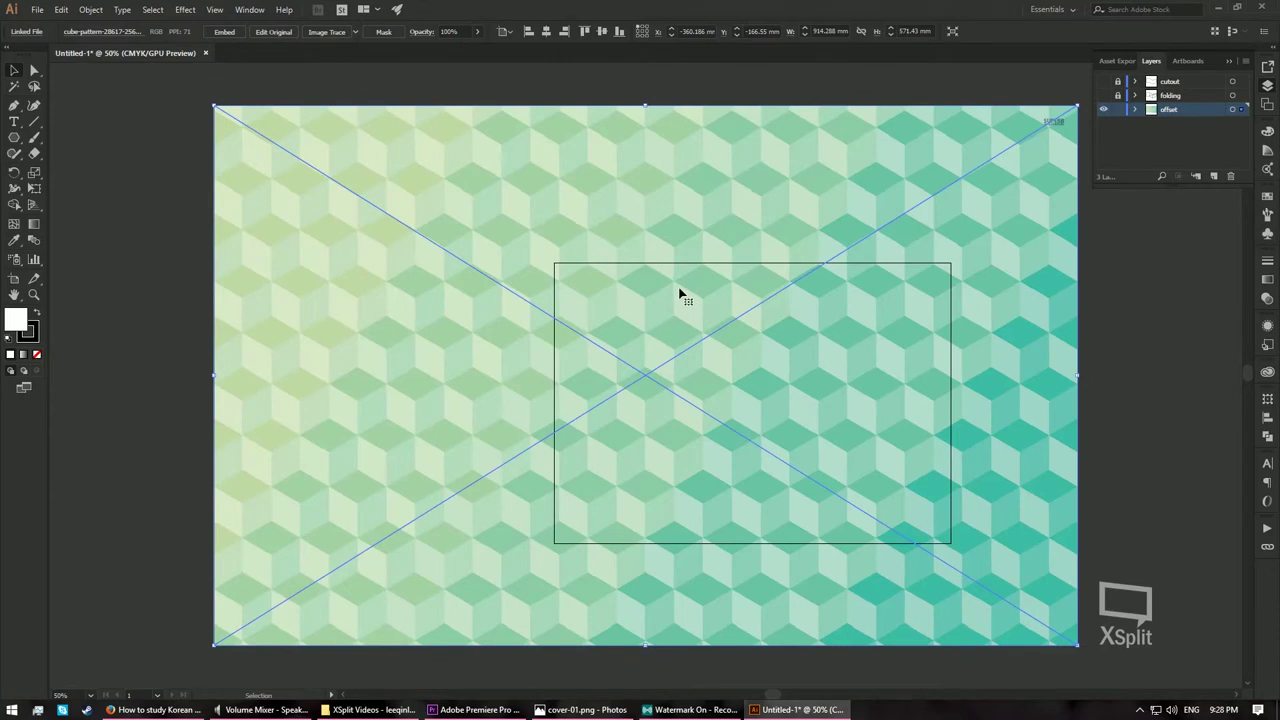
right_click(486, 184)
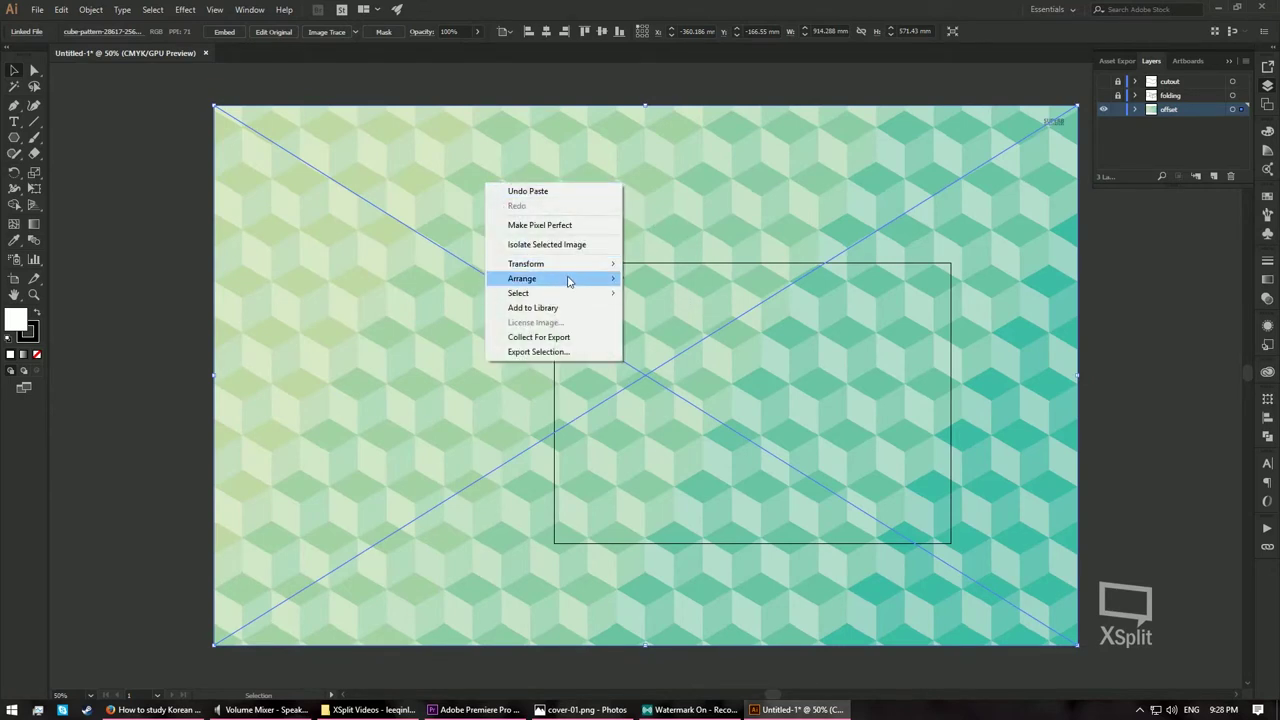
mouse_move(570, 280)
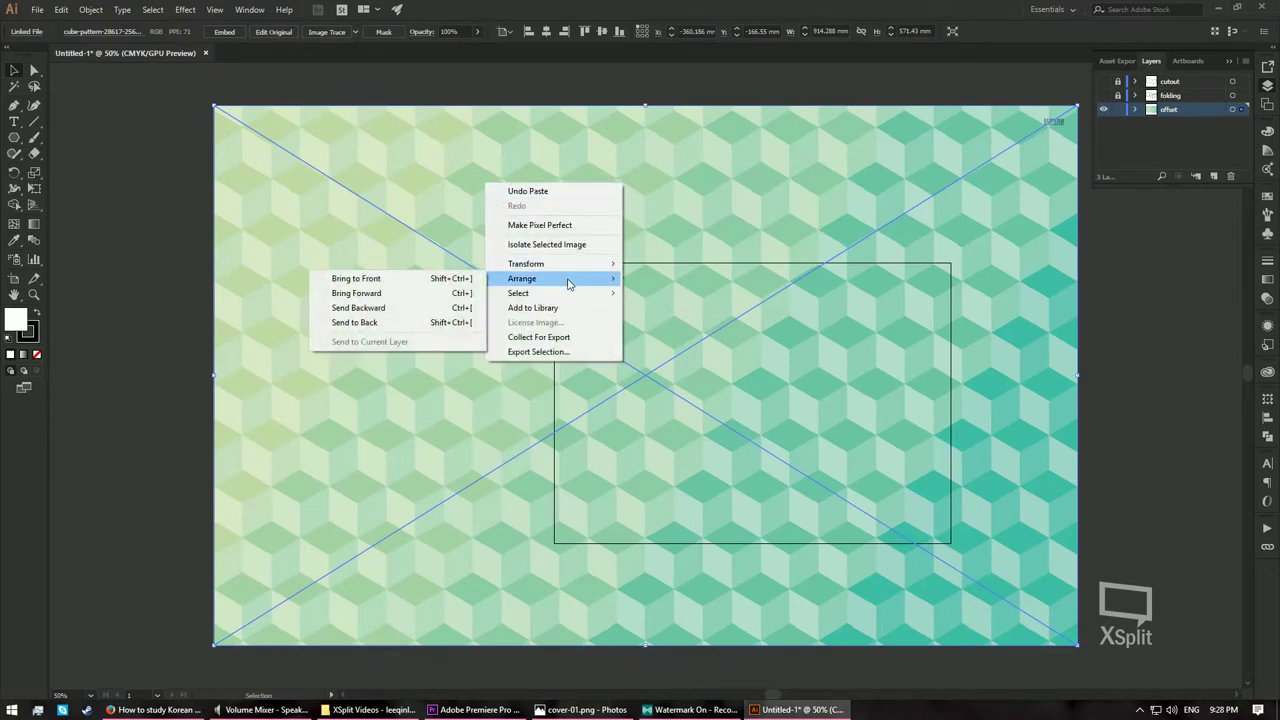
left_click(389, 324)
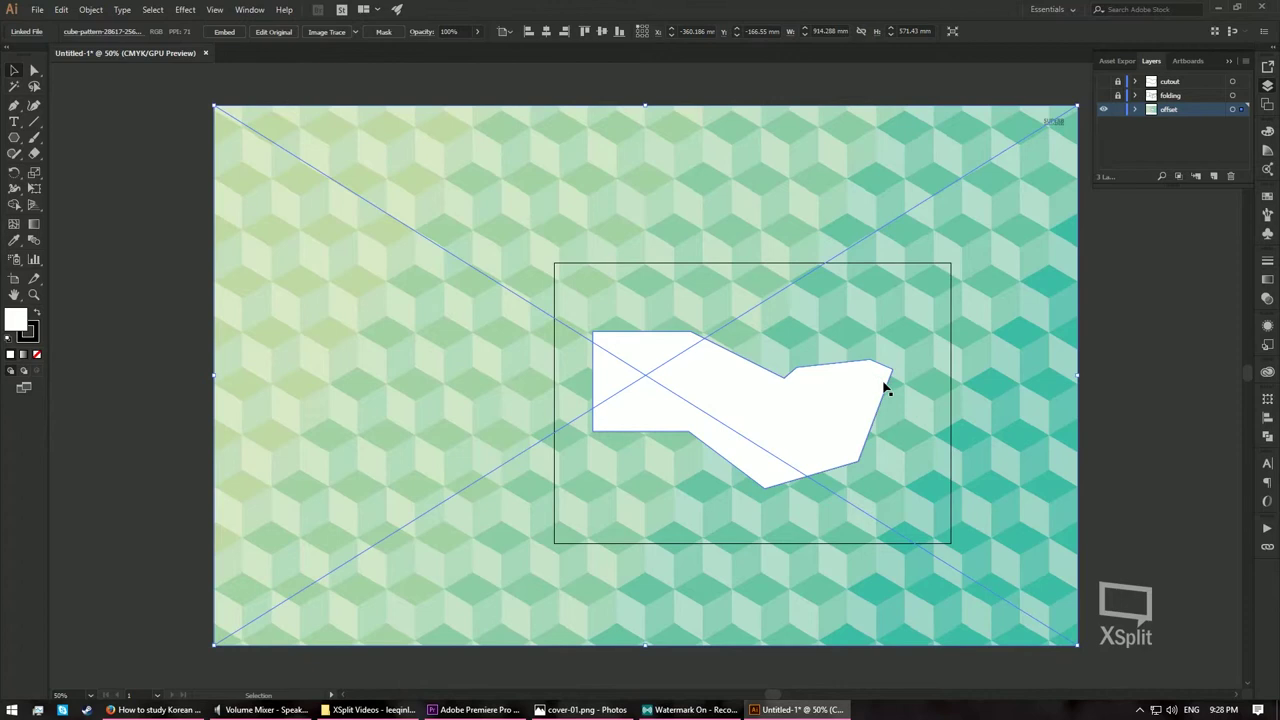
- Scale the pattern image down to about 337 by 211 mm and position it to cover the whole offset outline
left_click_drag(903, 386, 797, 379)
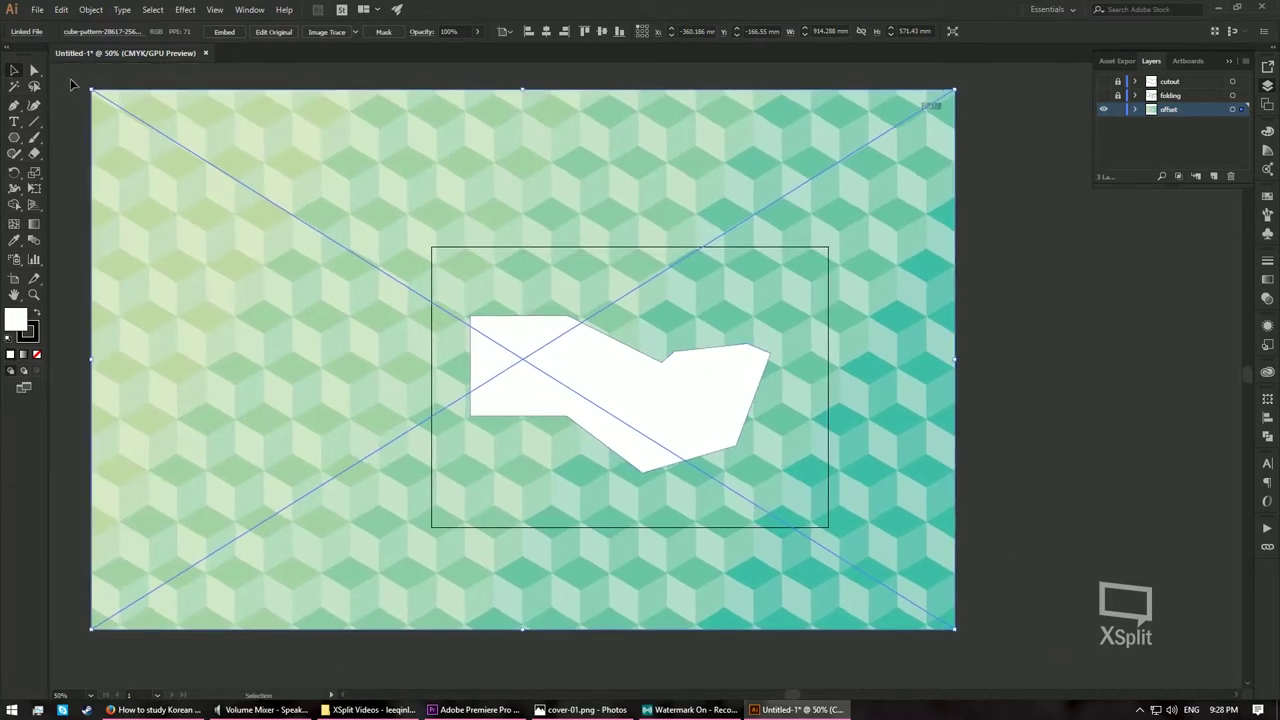
left_click_drag(91, 91, 454, 264)
left_click_drag(665, 545, 679, 527)
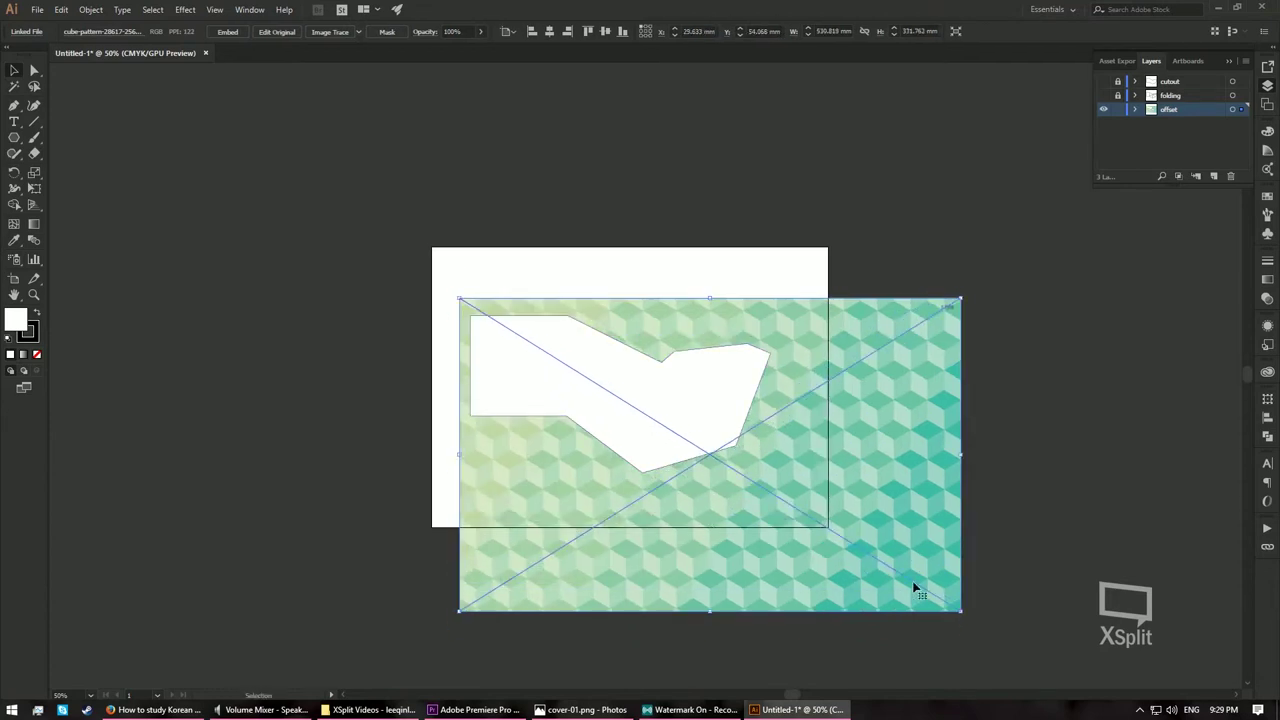
left_click_drag(960, 610, 779, 514)
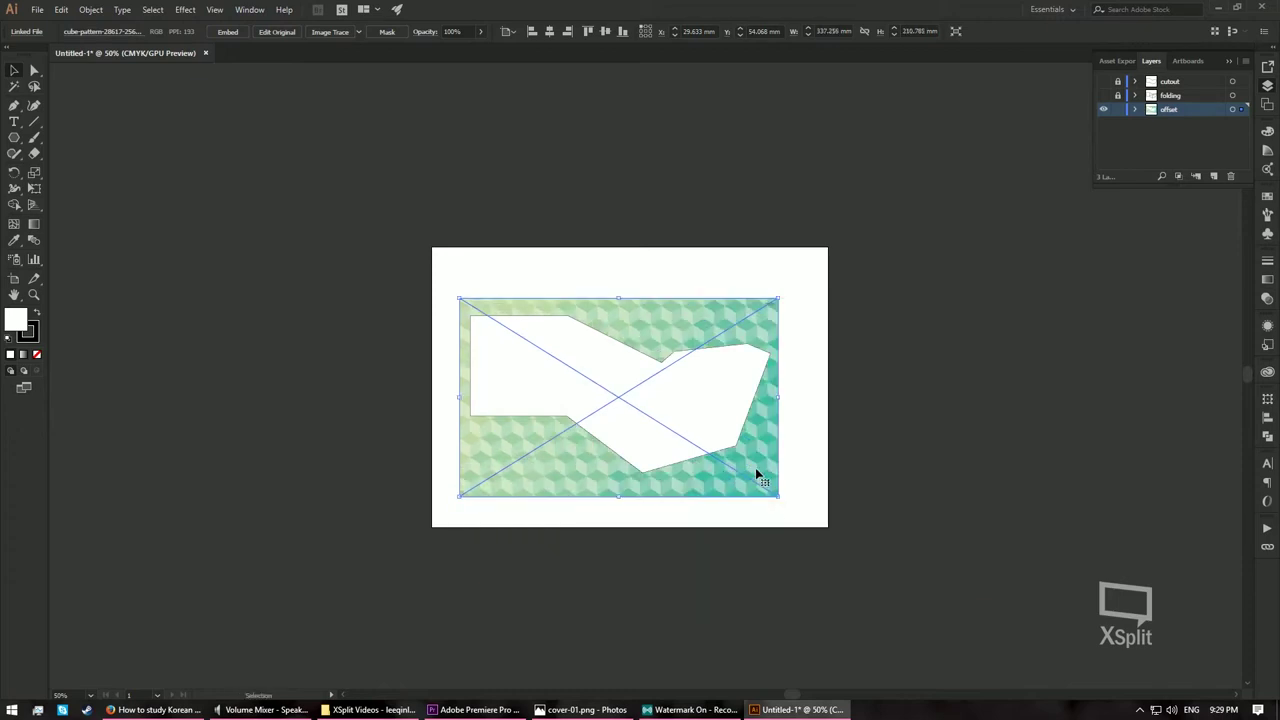
- Make a clipping mask from the offset outline and the cube pattern image, and deselect the result
key("ctrl+1")
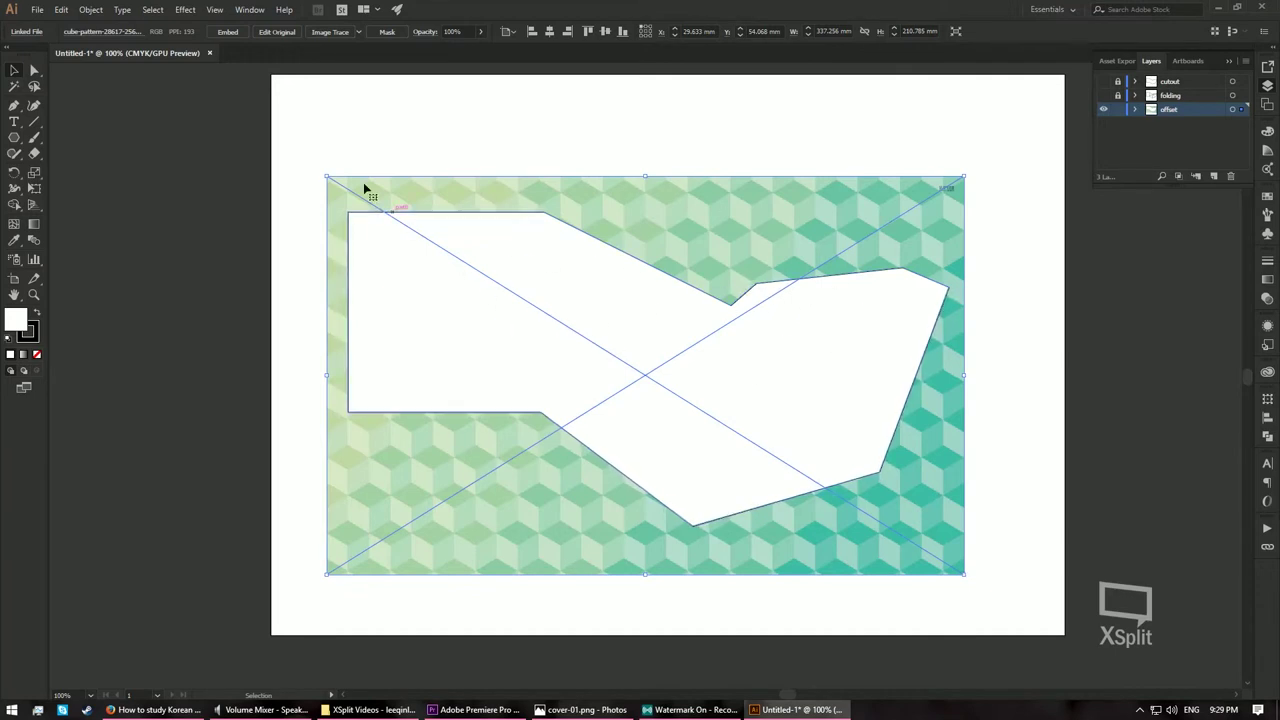
left_click_drag(272, 117, 596, 391)
left_click(90, 9)
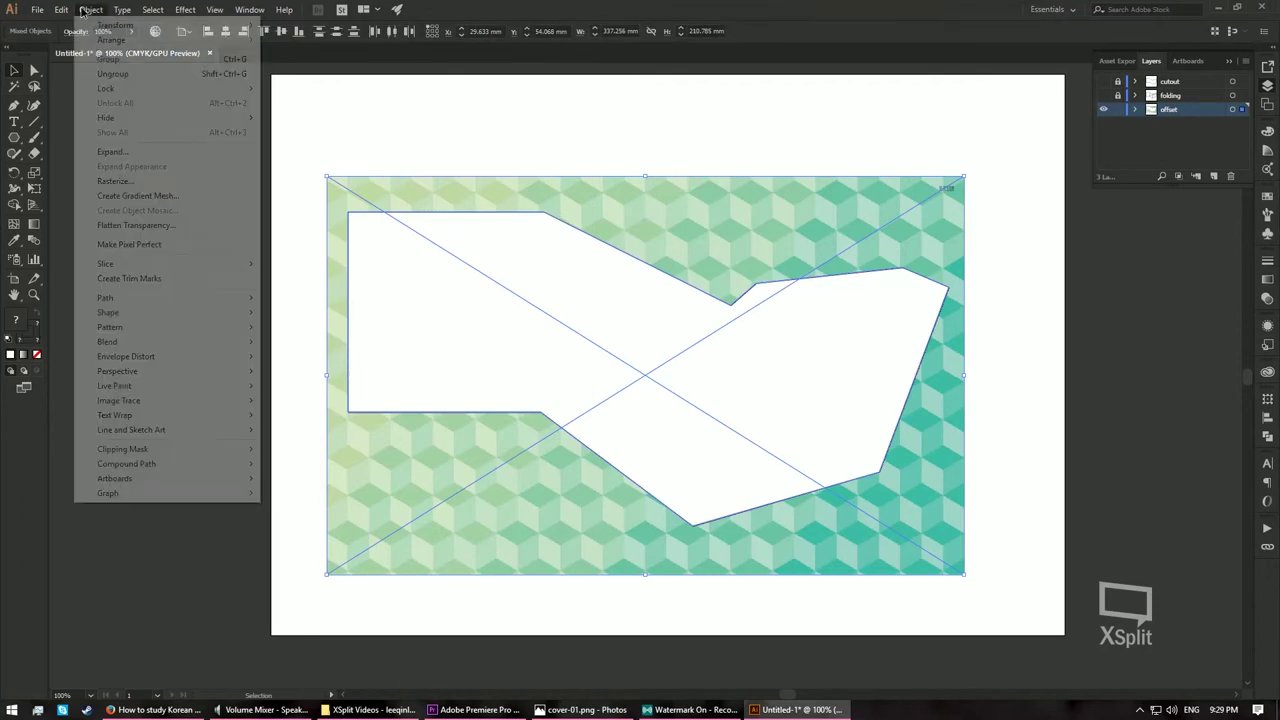
mouse_move(145, 452)
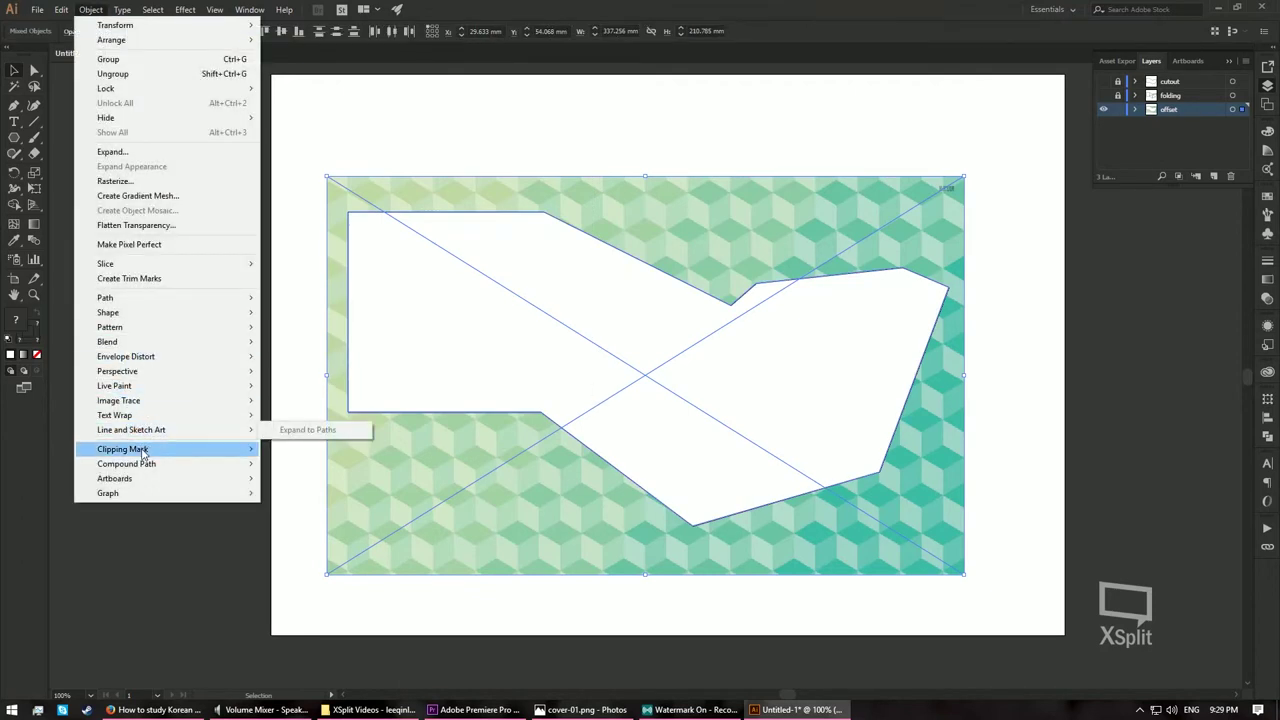
left_click(298, 452)
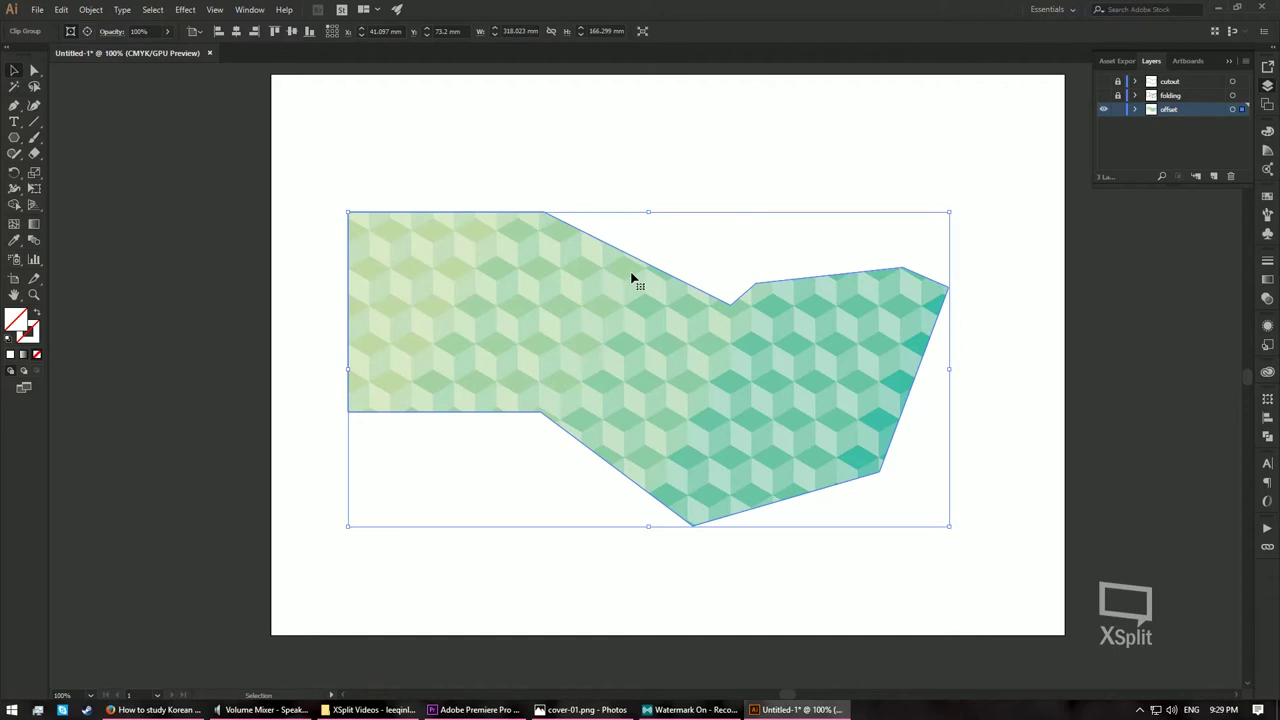
left_click(531, 156)
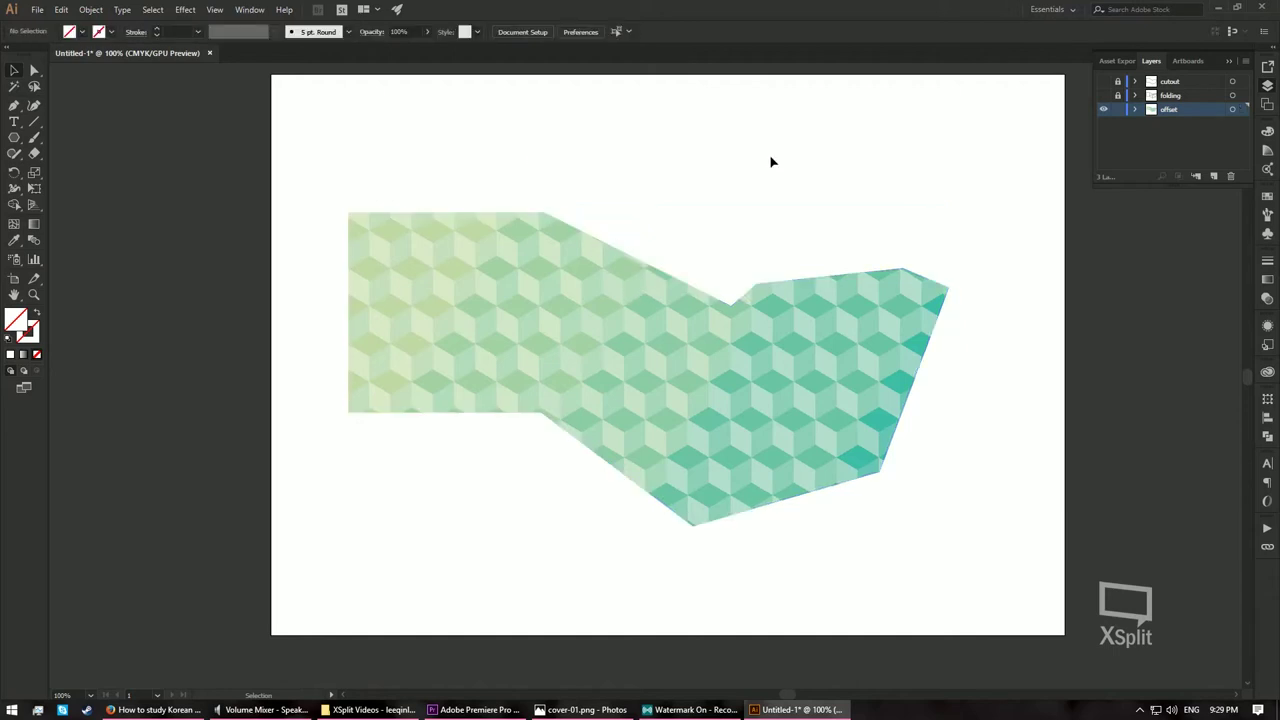
- Lock the offset layer, and show and unlock the folding layer
left_click(1117, 110)
left_click(1104, 95)
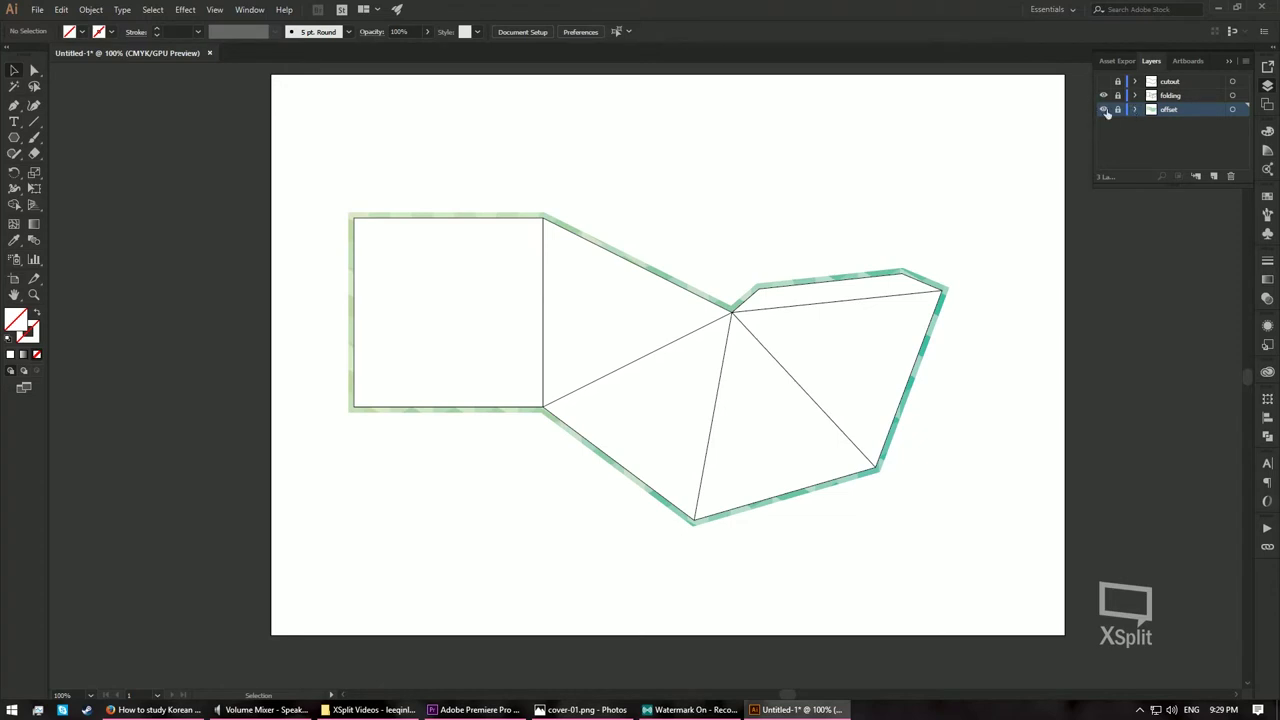
left_click(1117, 95)
- Set the fill of all artwork on the folding layer to None
left_click(1233, 95)
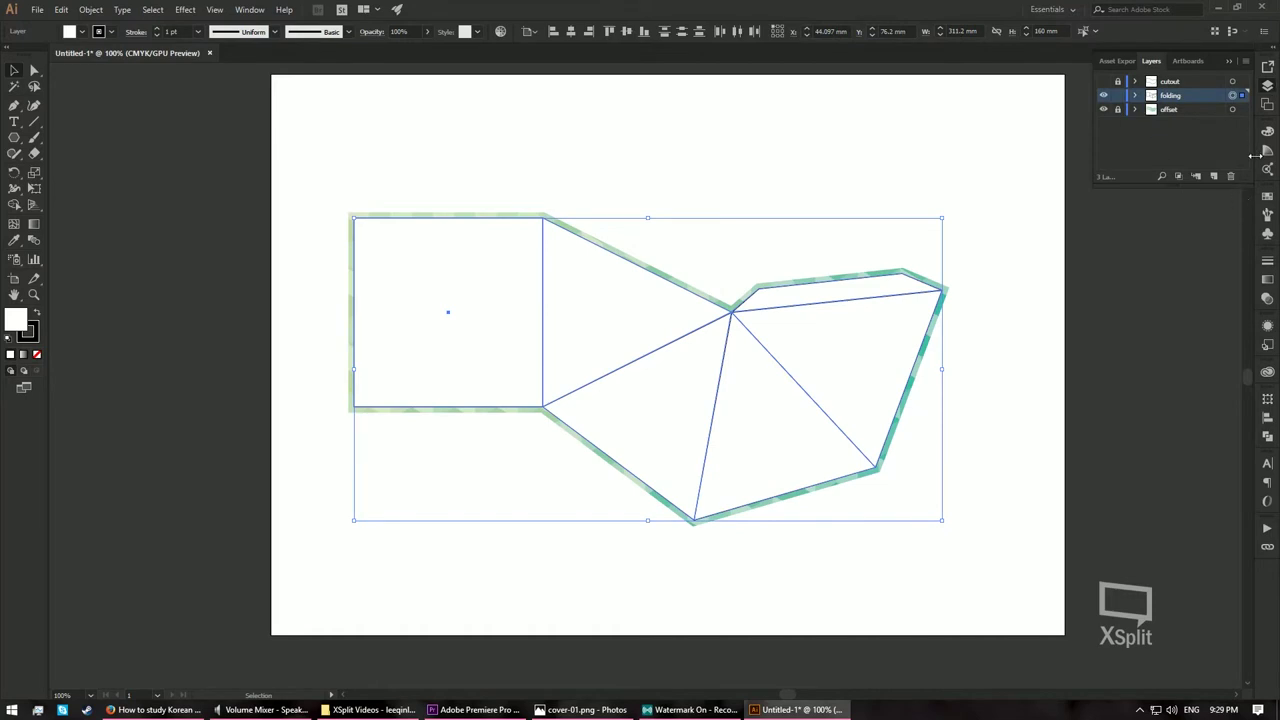
left_click(1267, 131)
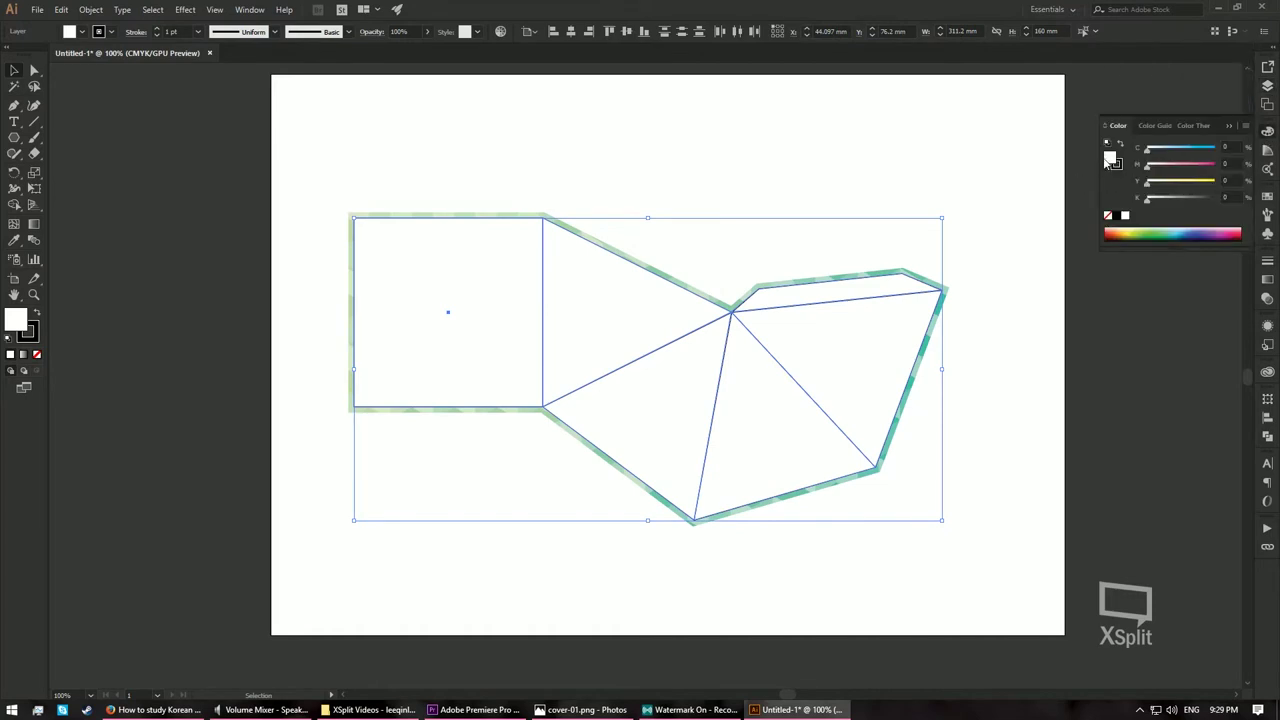
left_click(1108, 216)
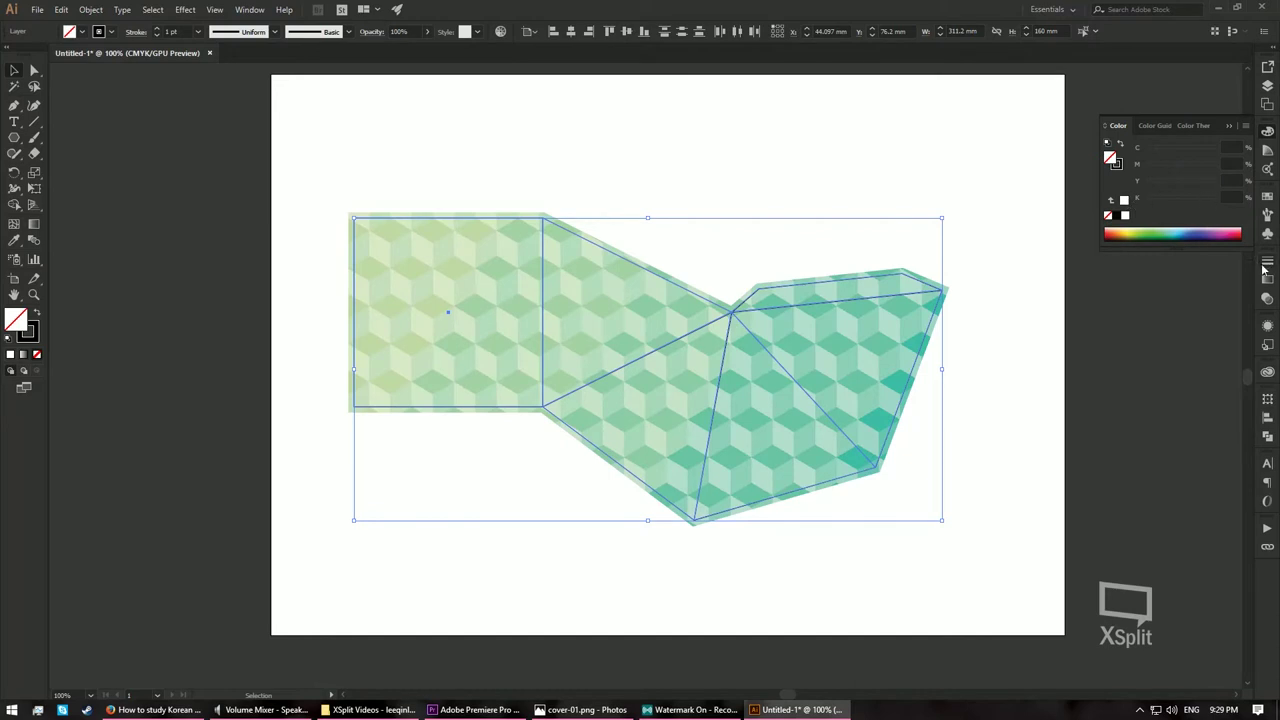
- Turn on Dashed Line for the stroke of the folding layer's artwork
left_click(1118, 167)
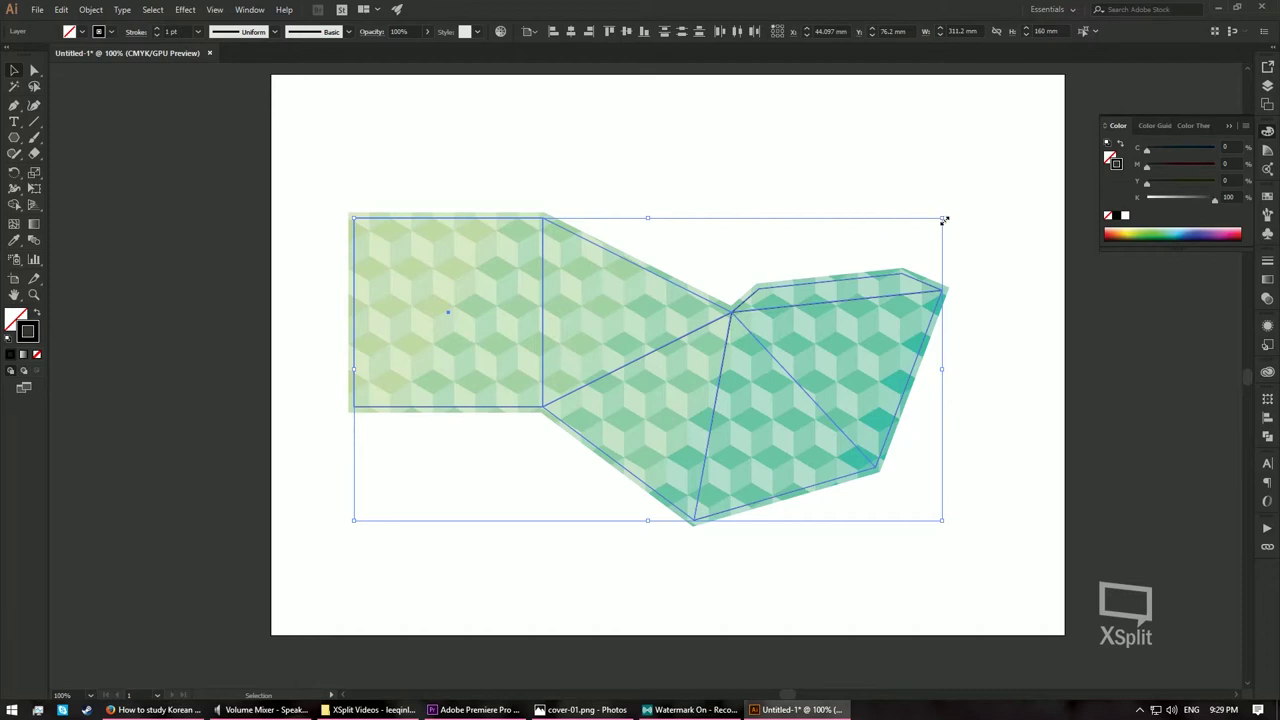
left_click(1267, 262)
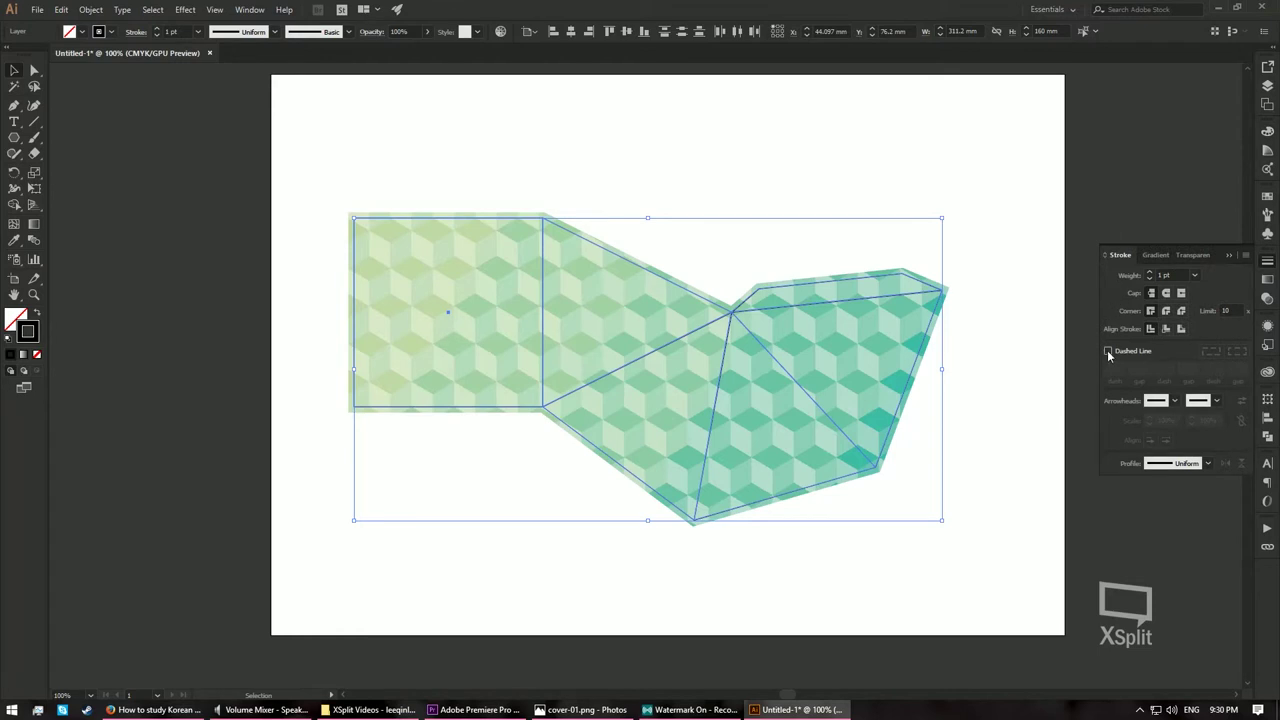
left_click(1107, 351)
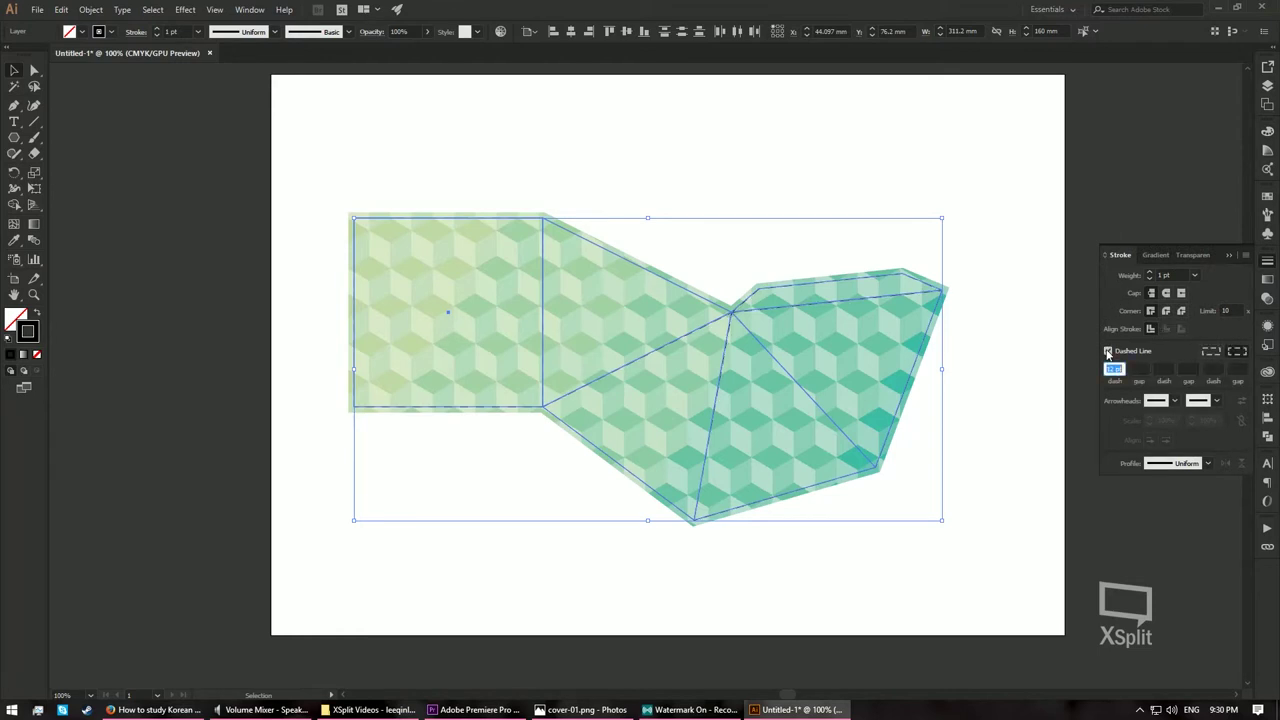
- Deselect the dashed artwork, lock the folding layer, and show and unlock the cutout layer
left_click(829, 263)
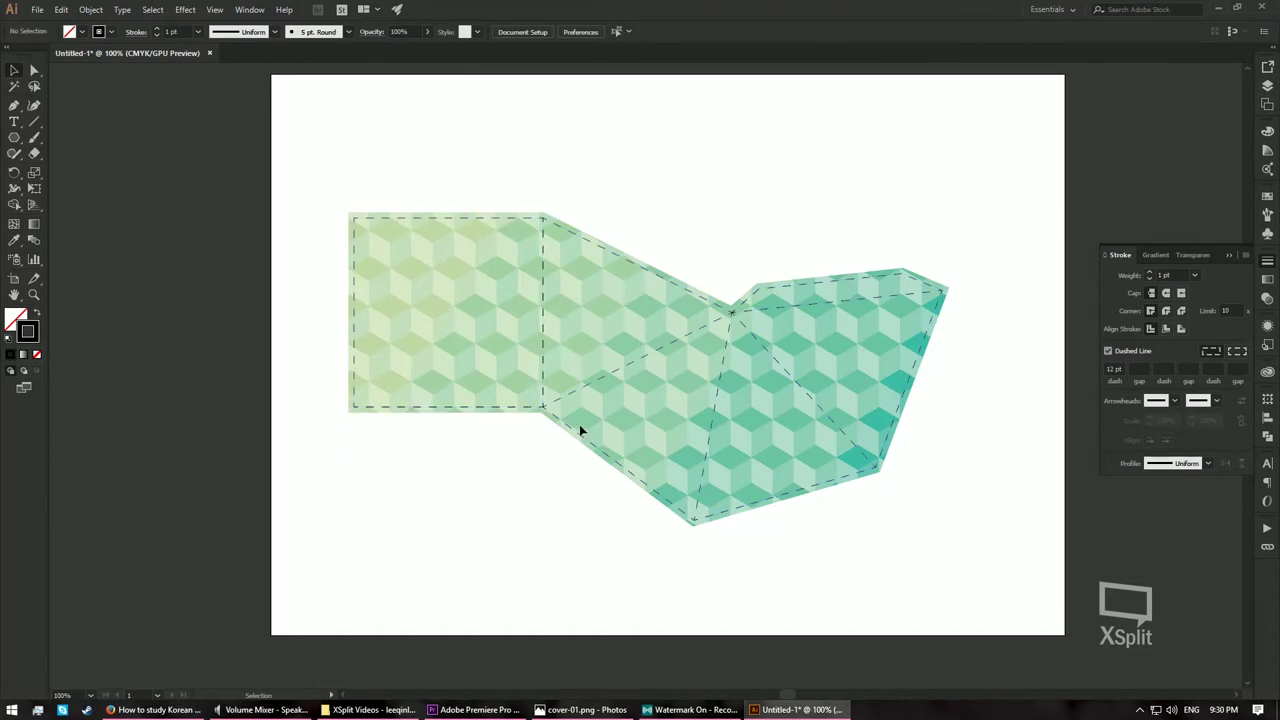
left_click(1268, 88)
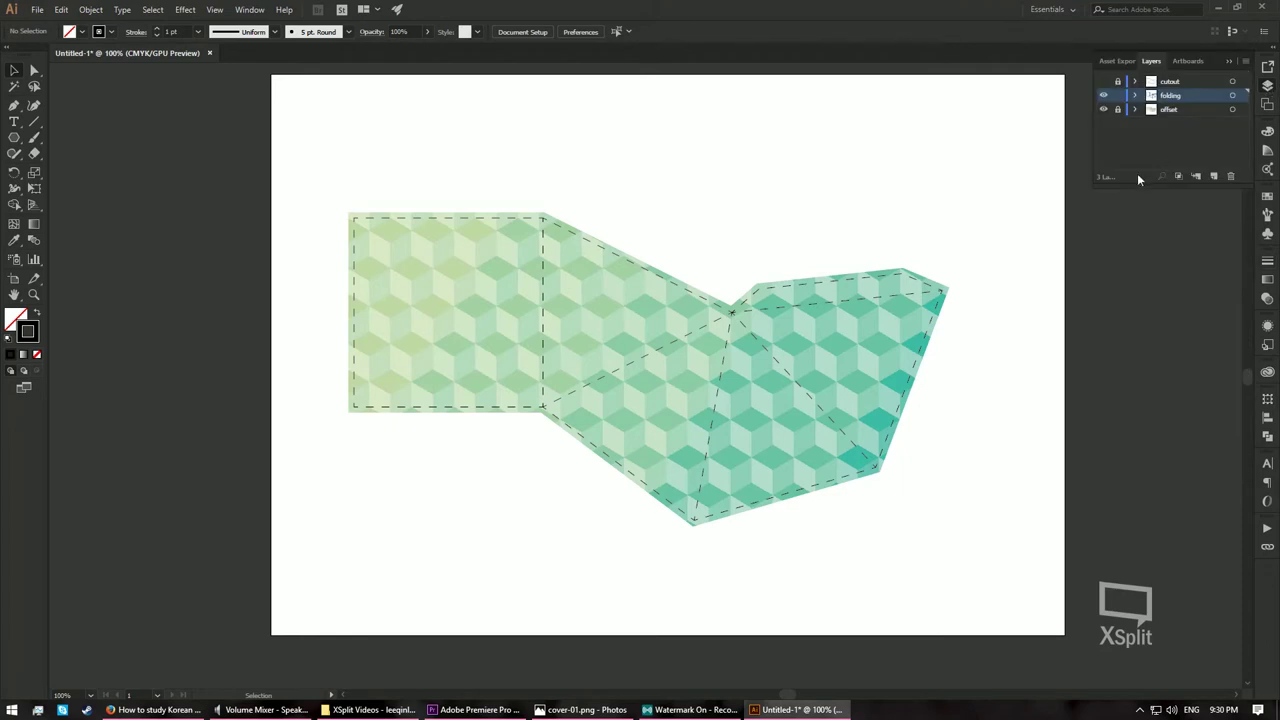
left_click(1118, 96)
left_click(1105, 83)
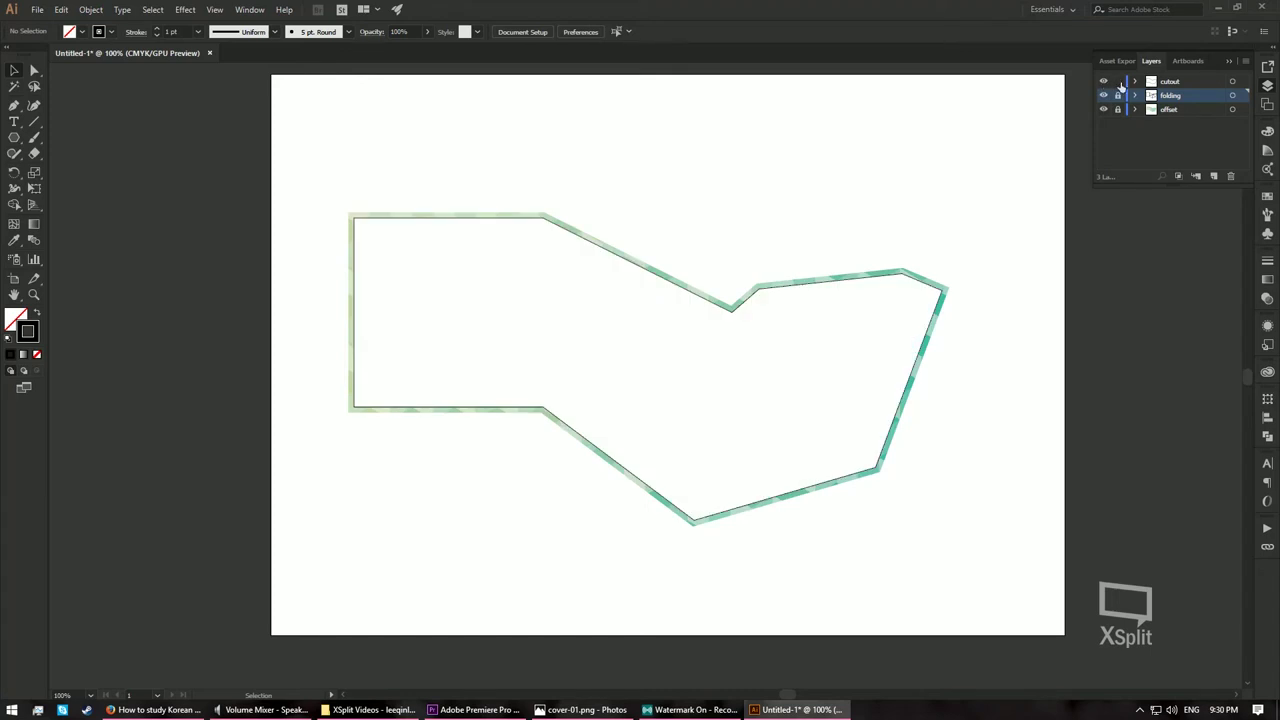
- Set the fill of all artwork on the cutout layer to None and deselect it
left_click(1233, 83)
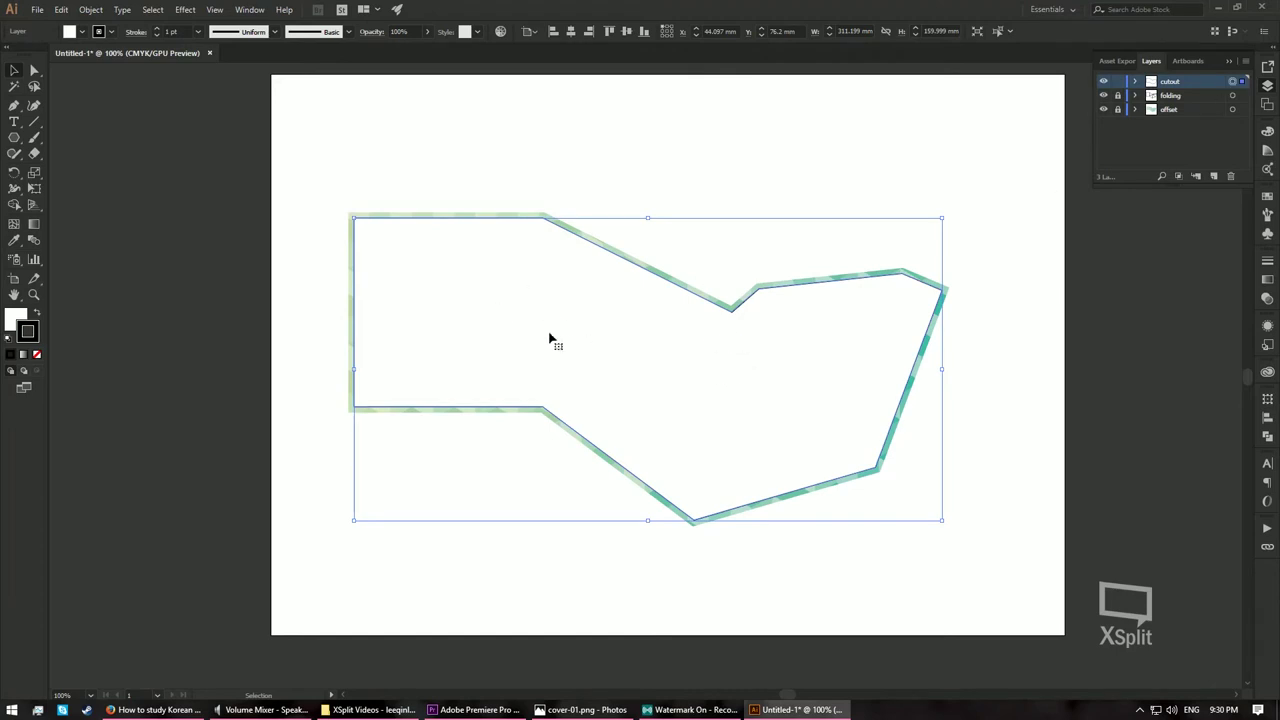
left_click(1268, 150)
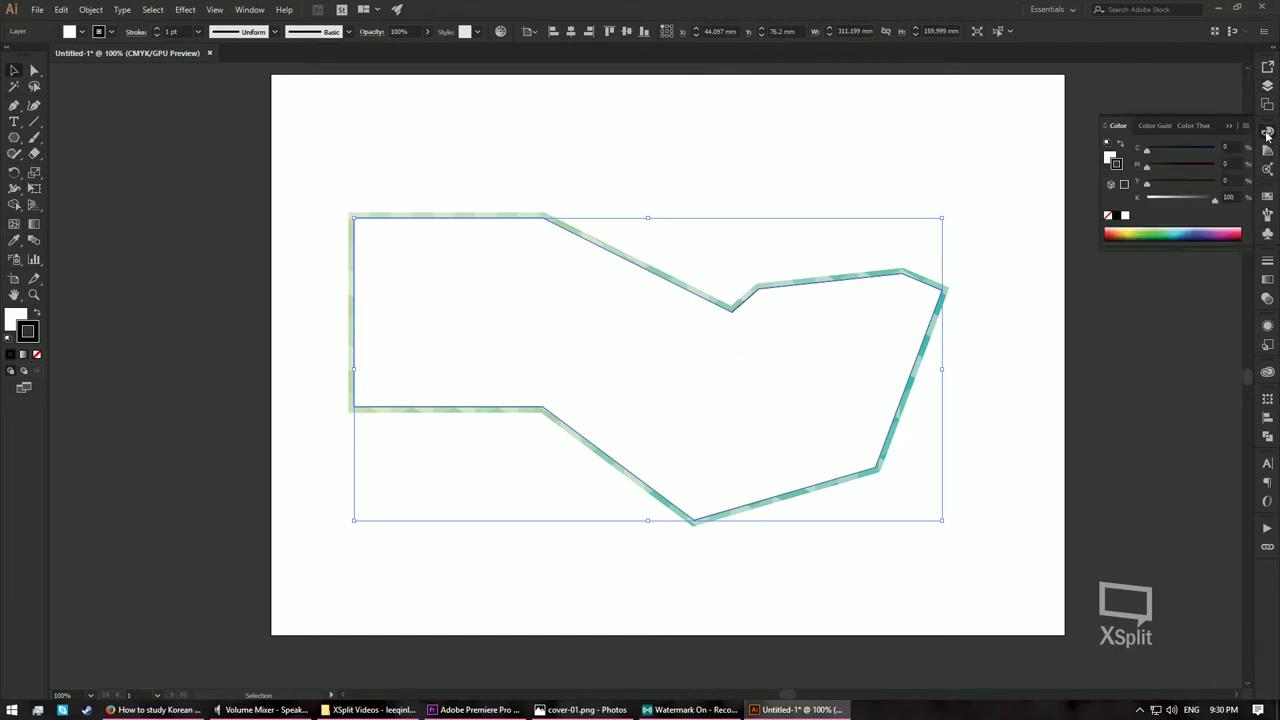
left_click(1109, 158)
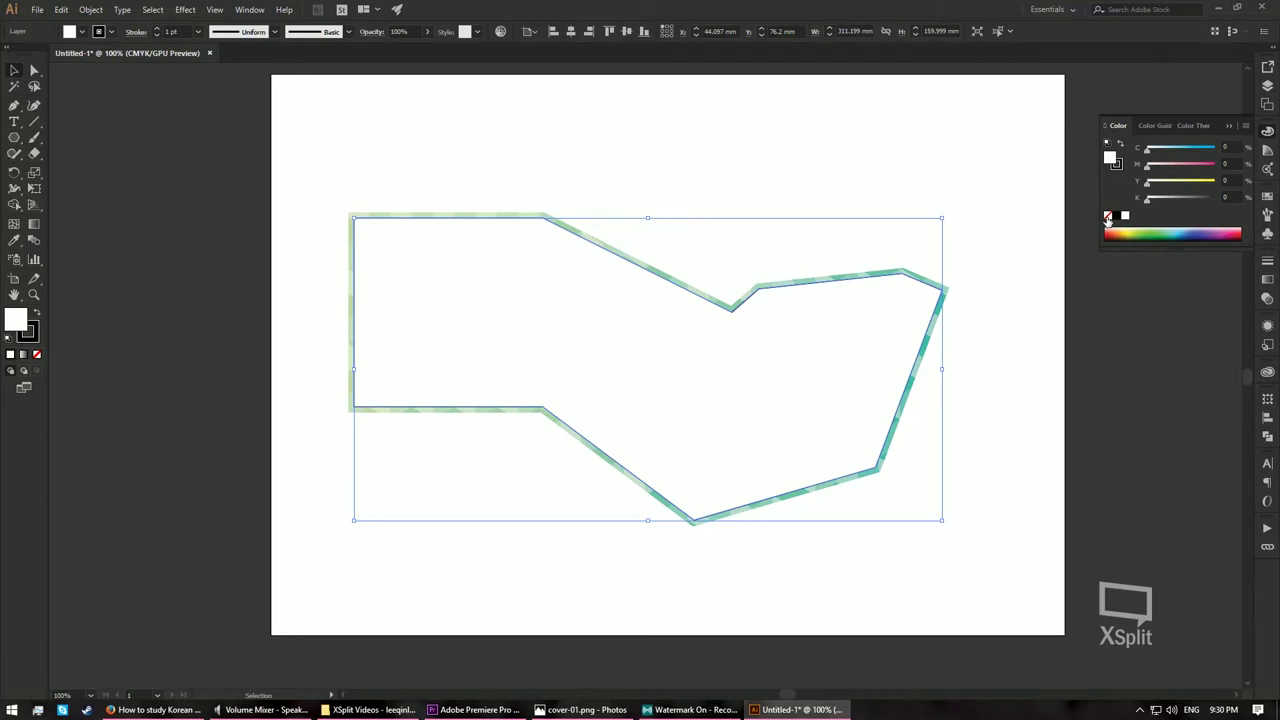
left_click(1107, 216)
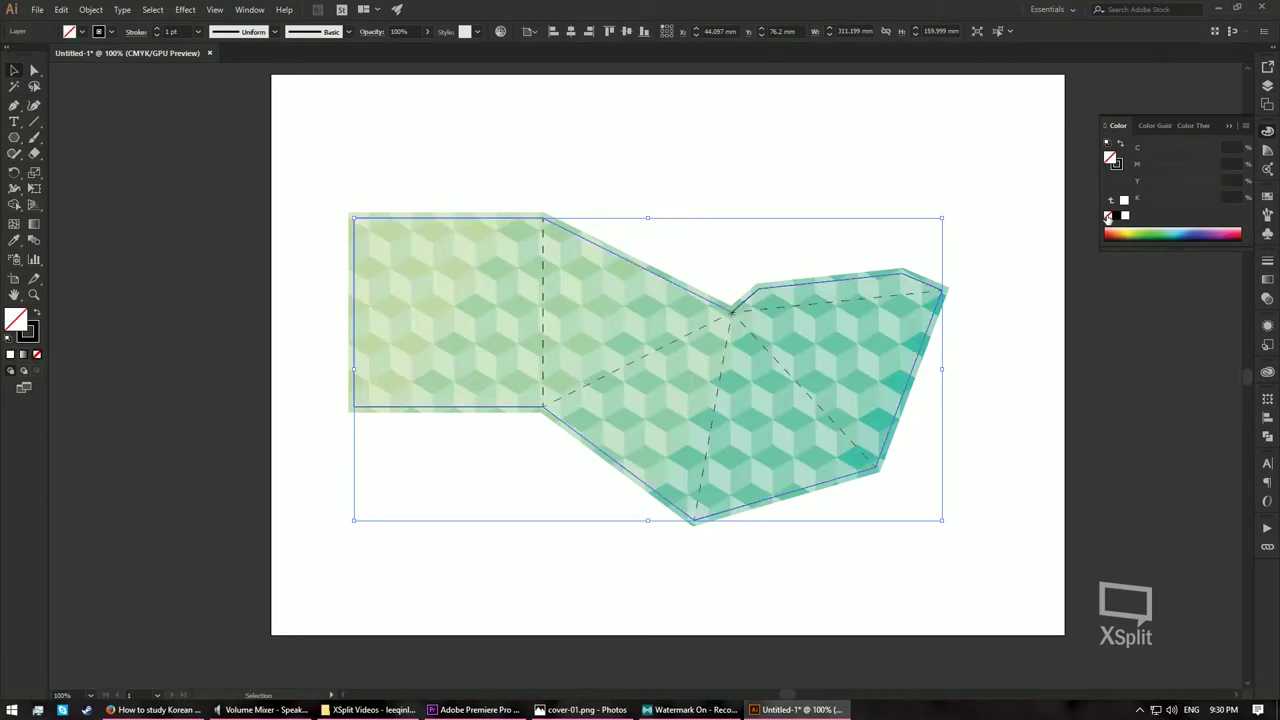
left_click(990, 167)
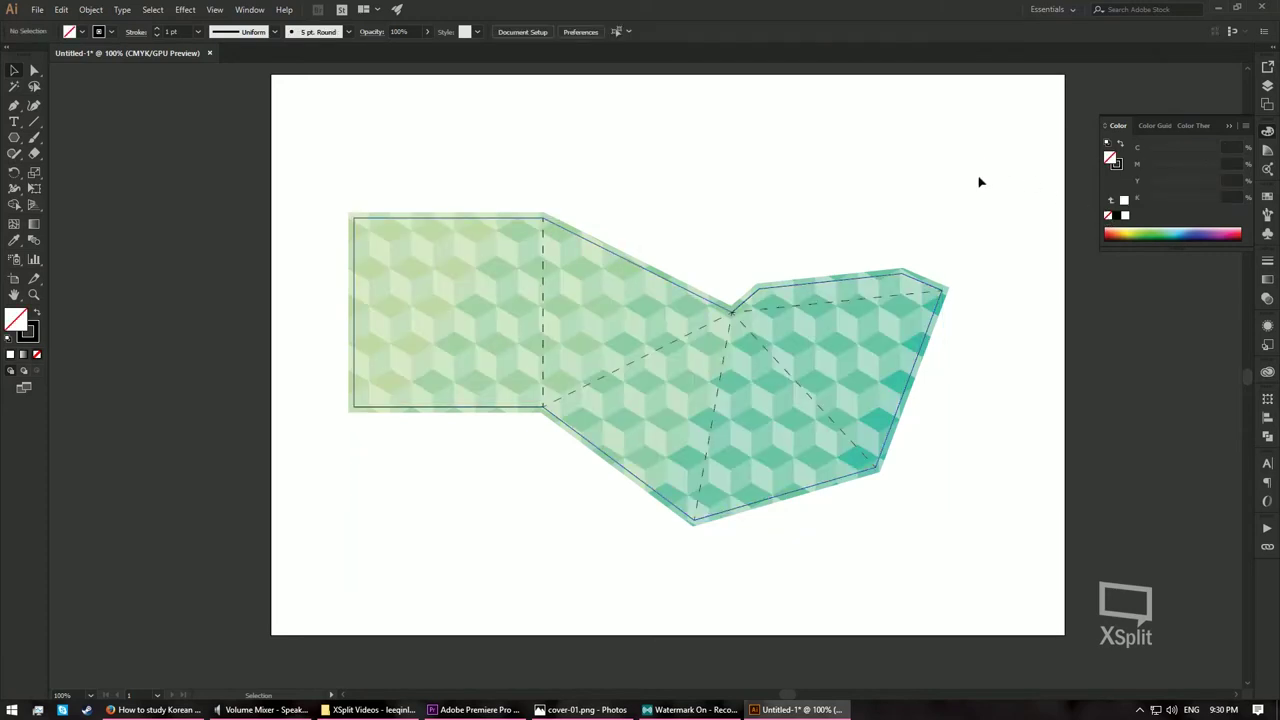
- Lock the cutout layer and add a new layer named "crop mark" above it
key("ctrl+equal")
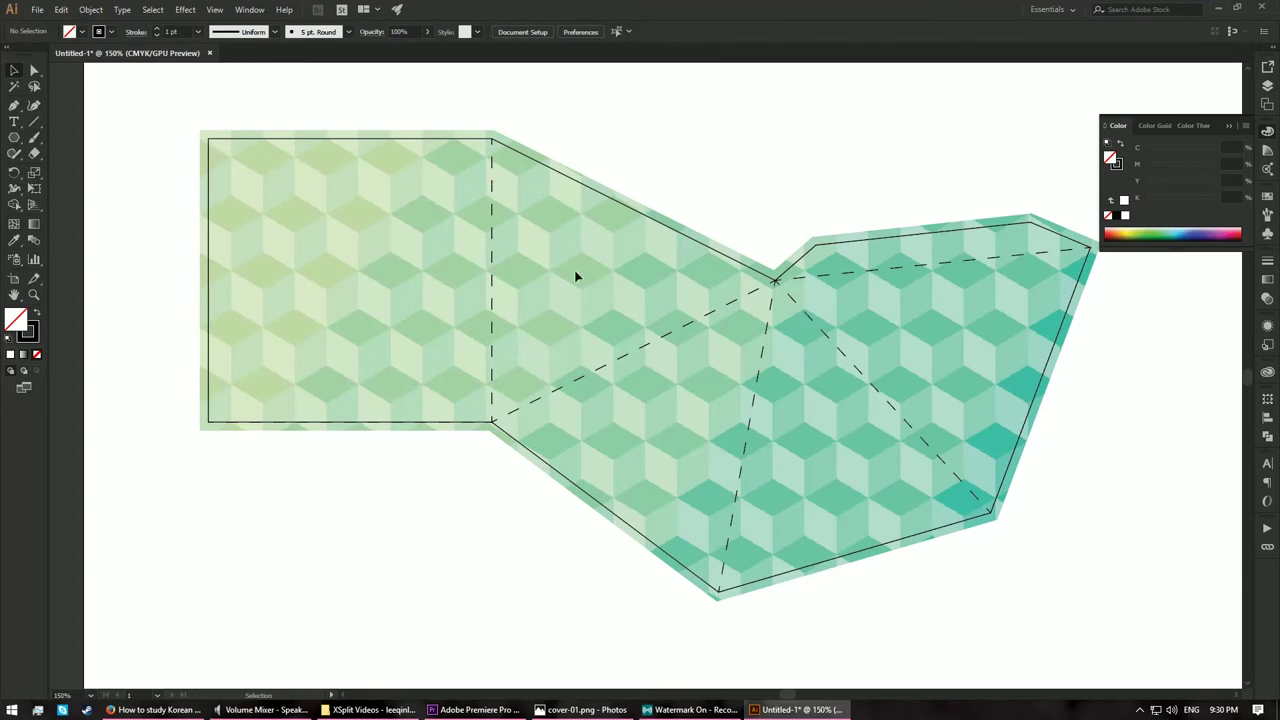
left_click(1267, 87)
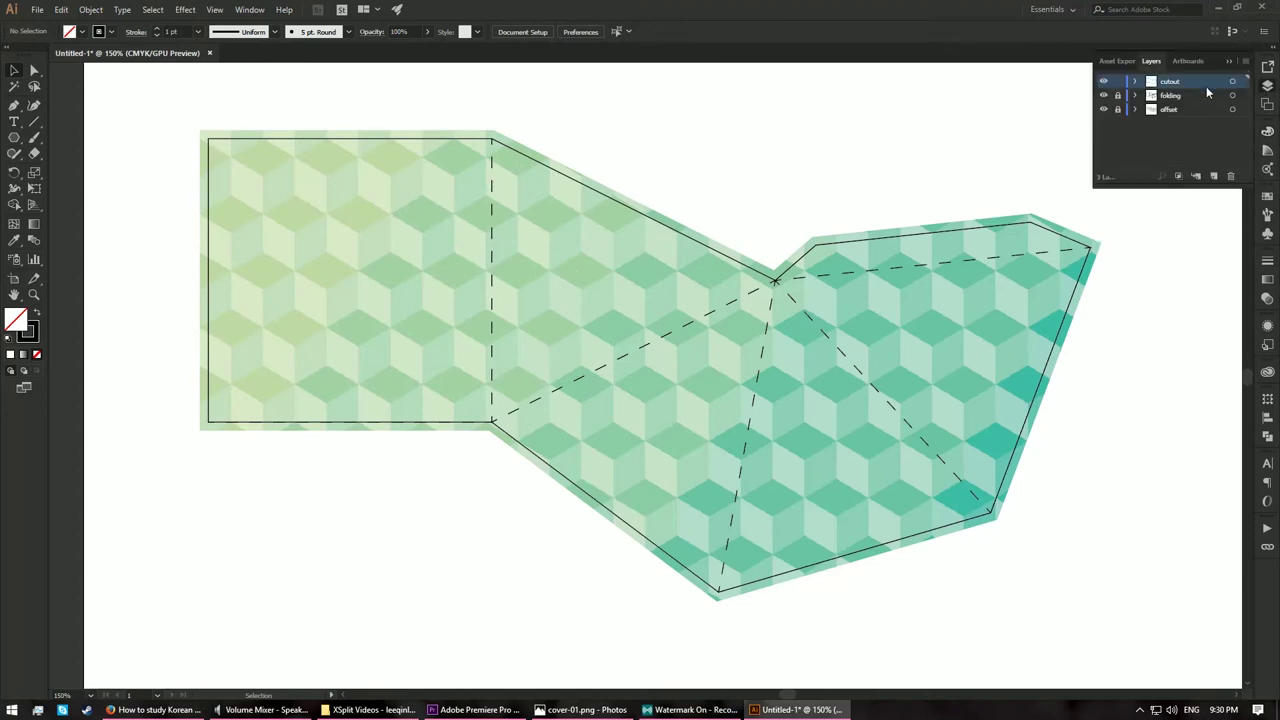
left_click(1118, 83)
left_click_drag(823, 143, 831, 170)
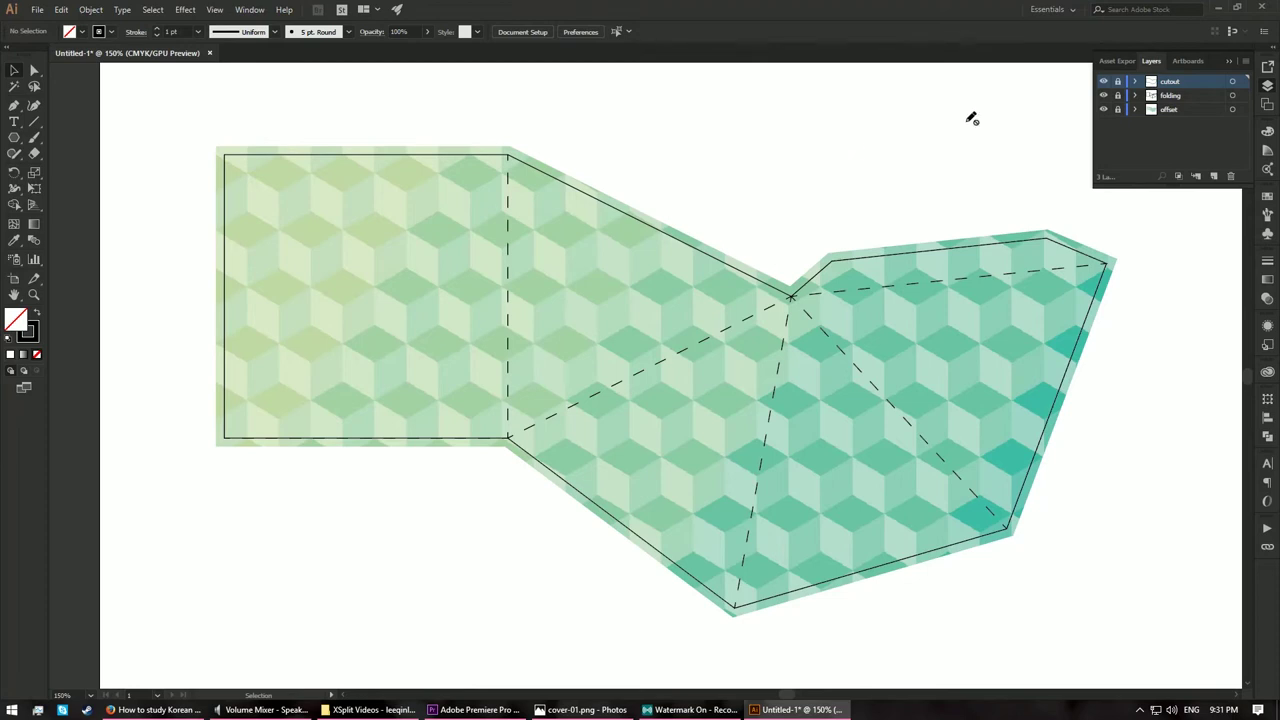
left_click(1214, 176)
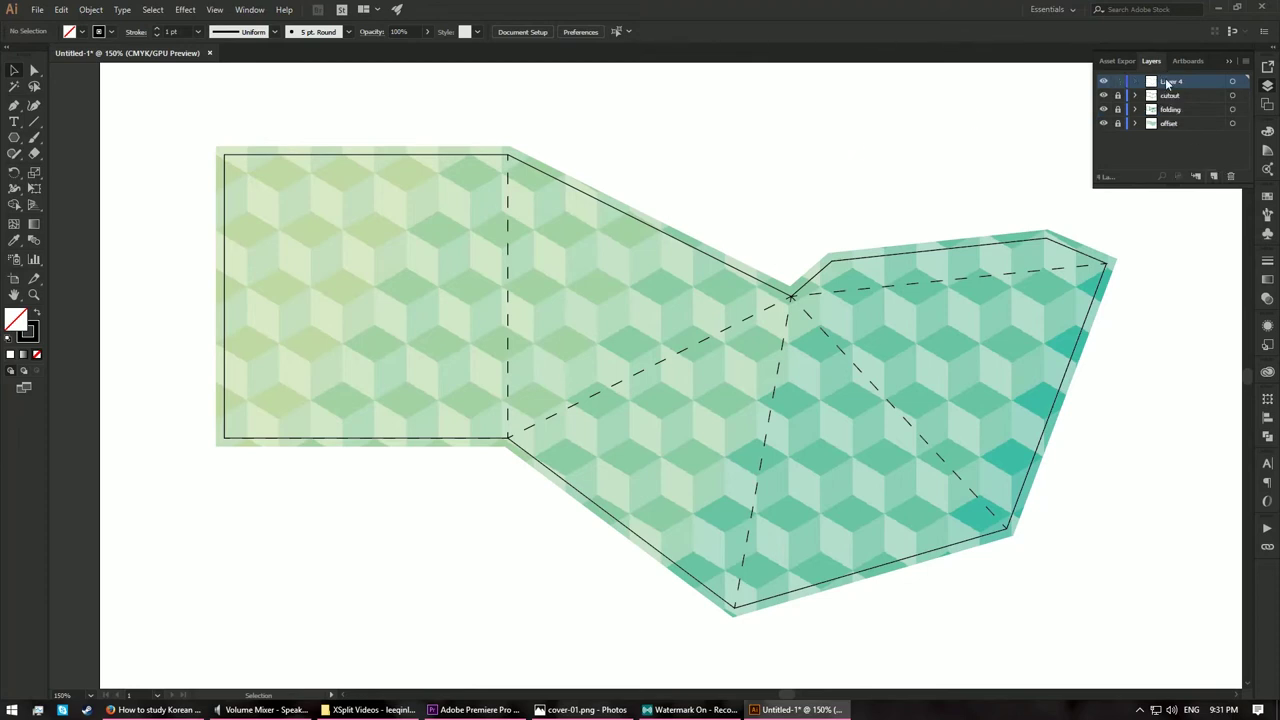
double_click(1168, 81)
type("crop mark")
key("Return")
- Draw a straight Pen line on the crop mark layer along the upper cutout edge of the top-right flap, corner to corner
left_click(14, 105)
left_click_drag(674, 209, 430, 201)
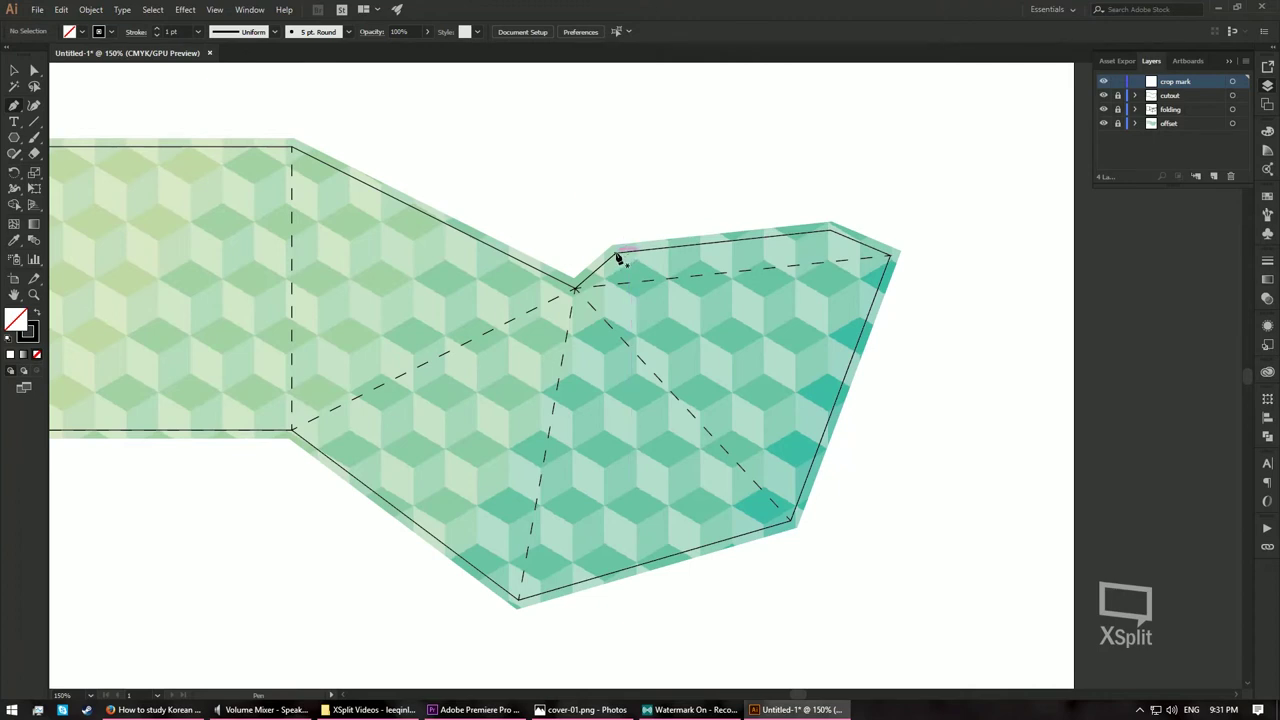
left_click_drag(617, 258, 830, 230)
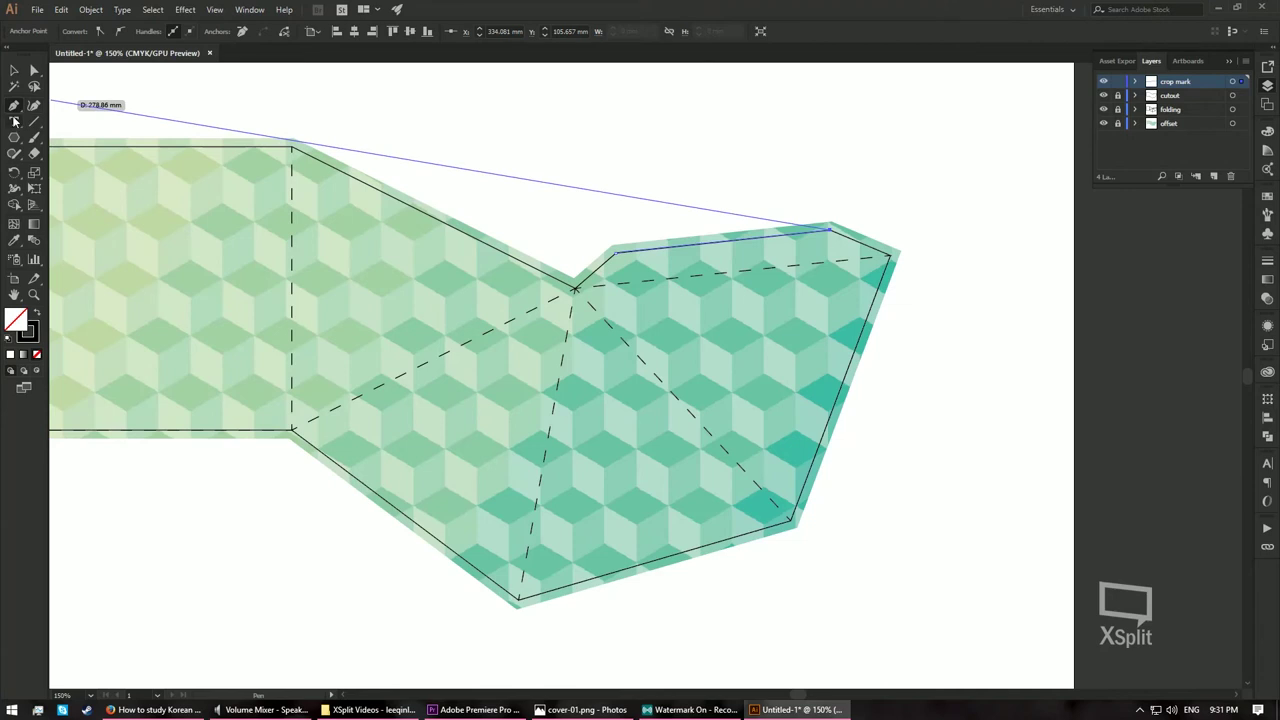
- Extend both ends of the flap line about 23 mm outward along its own direction, past the template's outline
left_click(33, 71)
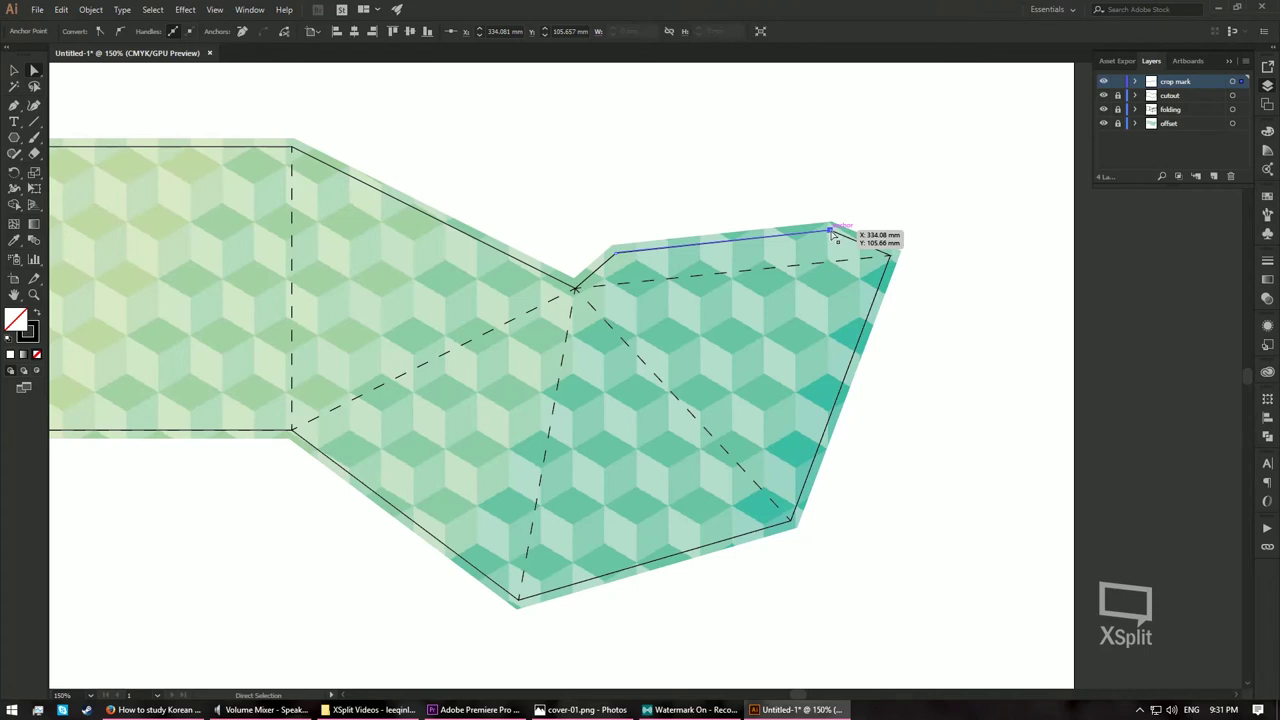
left_click_drag(833, 232, 911, 224)
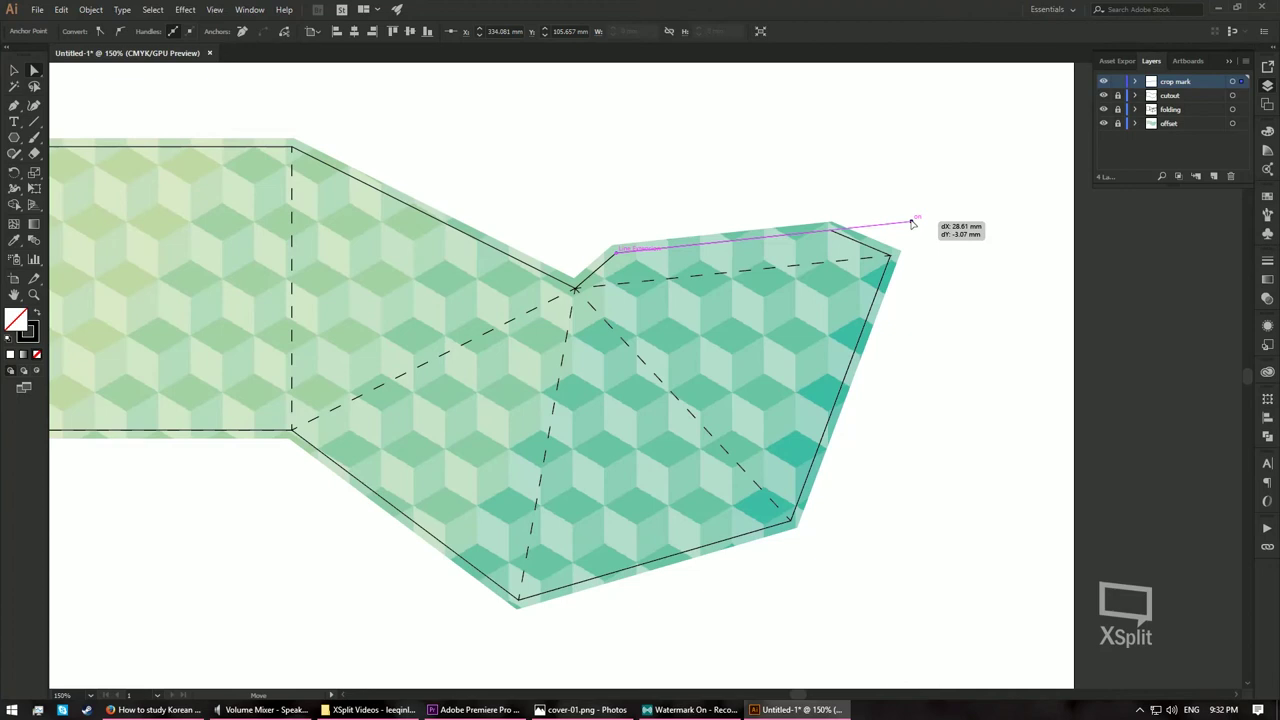
mouse_move(912, 224)
left_mouse_down()
mouse_move(903, 189)
mouse_move(903, 214)
mouse_move(884, 211)
mouse_move(896, 226)
left_mouse_up()
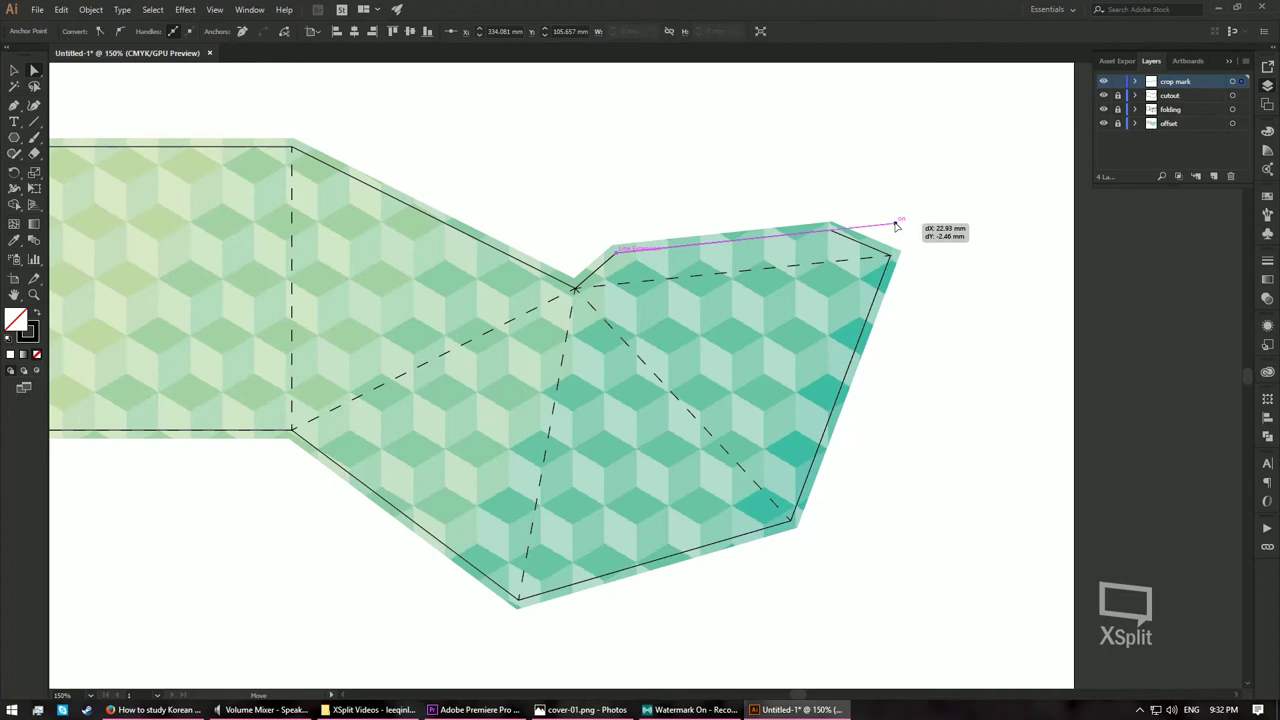
left_click_drag(896, 226, 896, 225)
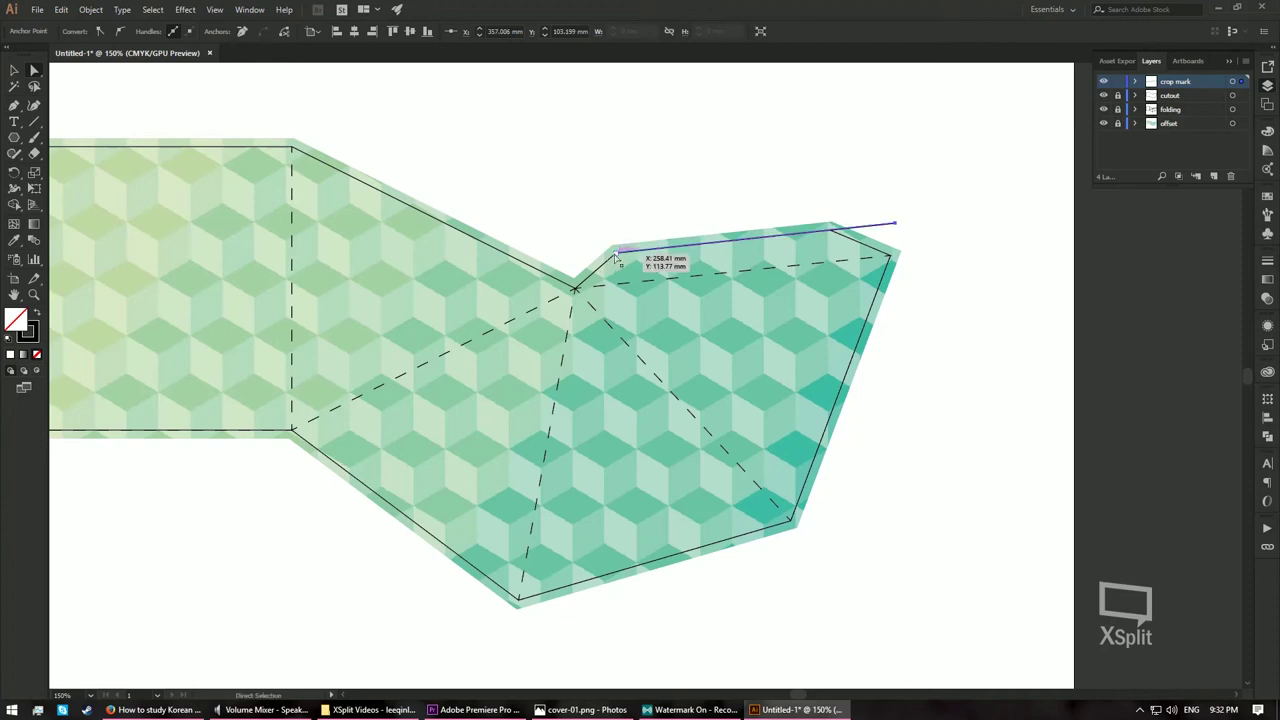
left_click_drag(617, 256, 550, 260)
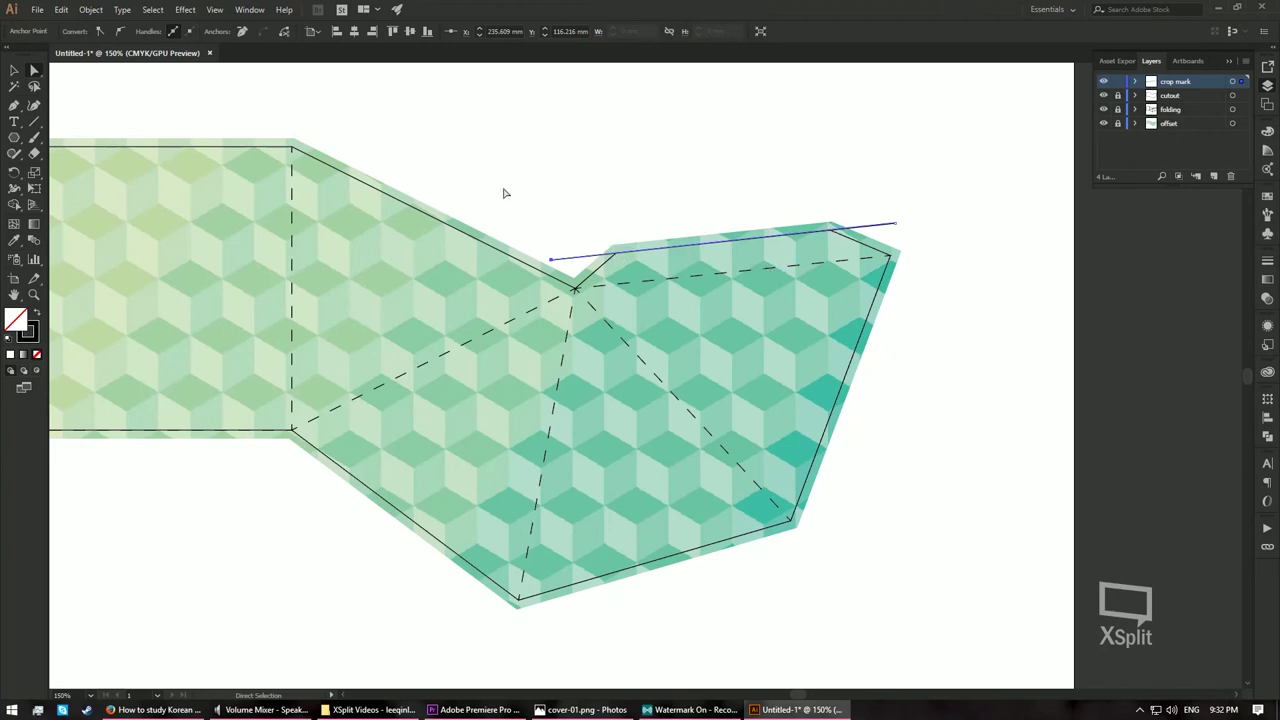
- Cut the flap line with the Scissors tool just outside the artwork at both ends and delete the middle segment
left_click_drag(31, 158, 85, 168)
left_click(582, 256)
left_click(868, 225)
key("v")
left_click_drag(645, 162, 725, 243)
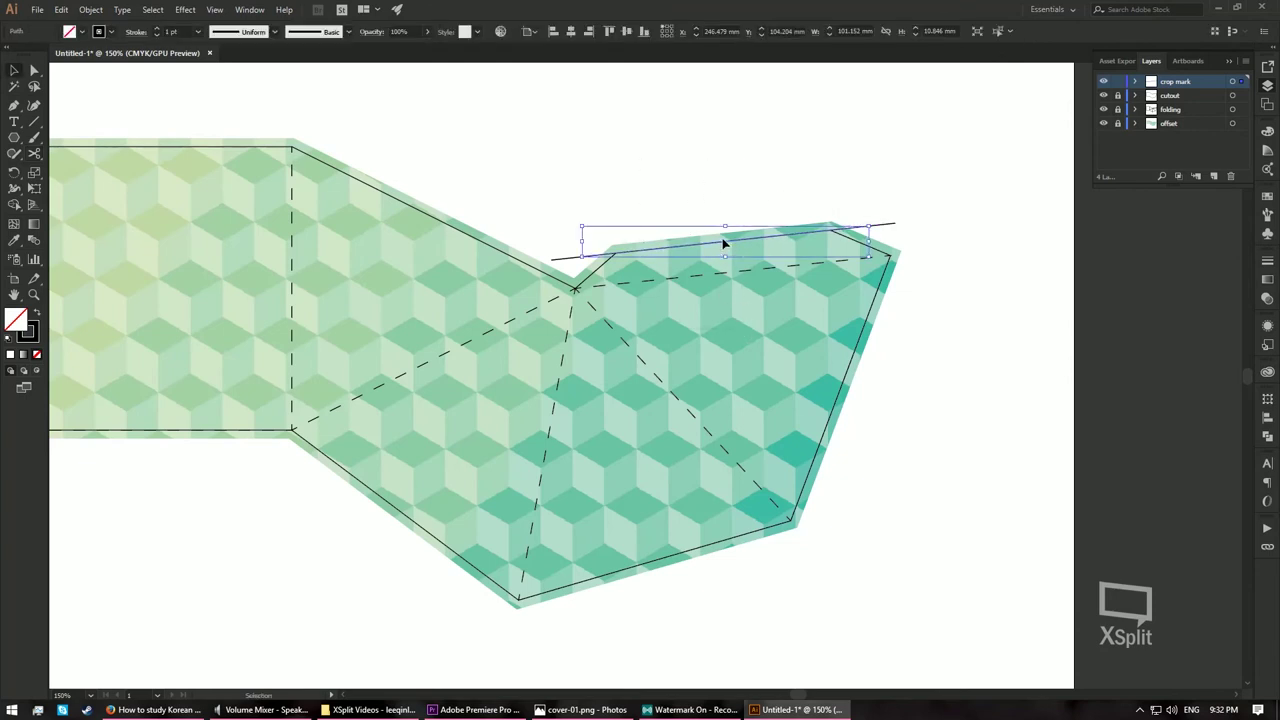
key("Delete")
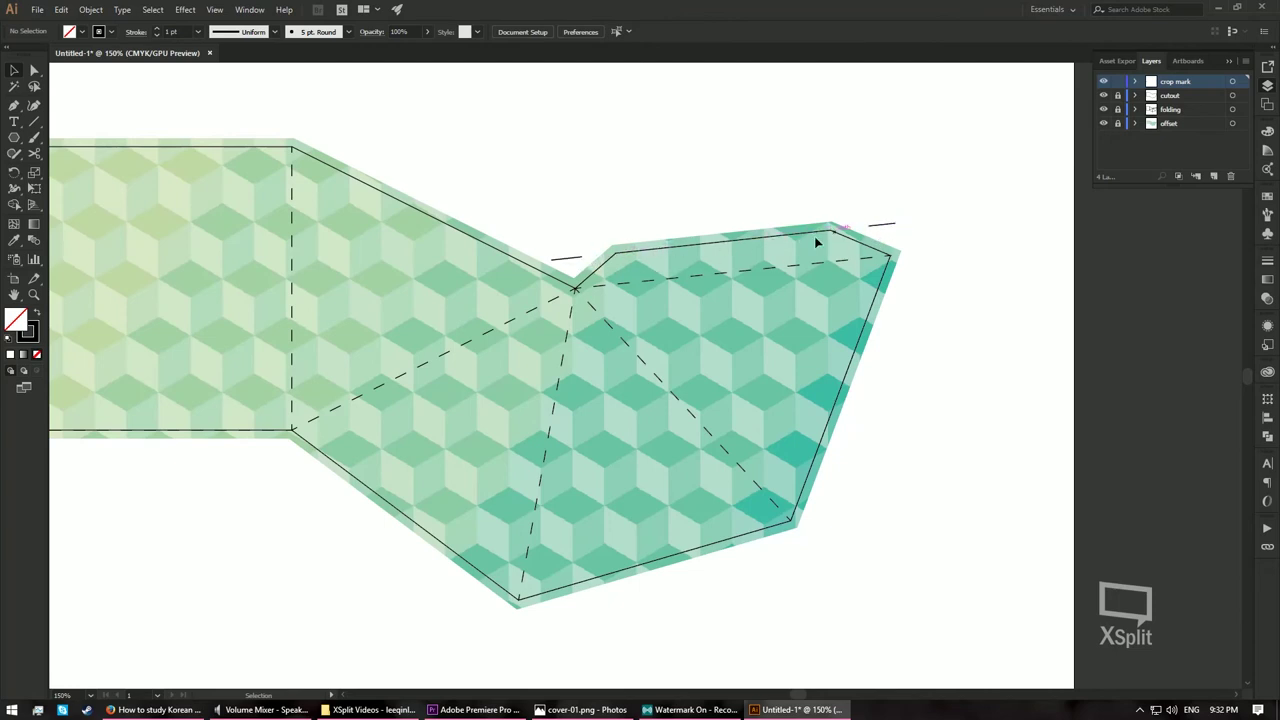
- Draw a Pen line along the upper sloped cutout edge and extend both ends in line beyond the template's outer edges
left_click(16, 105)
left_click(292, 149)
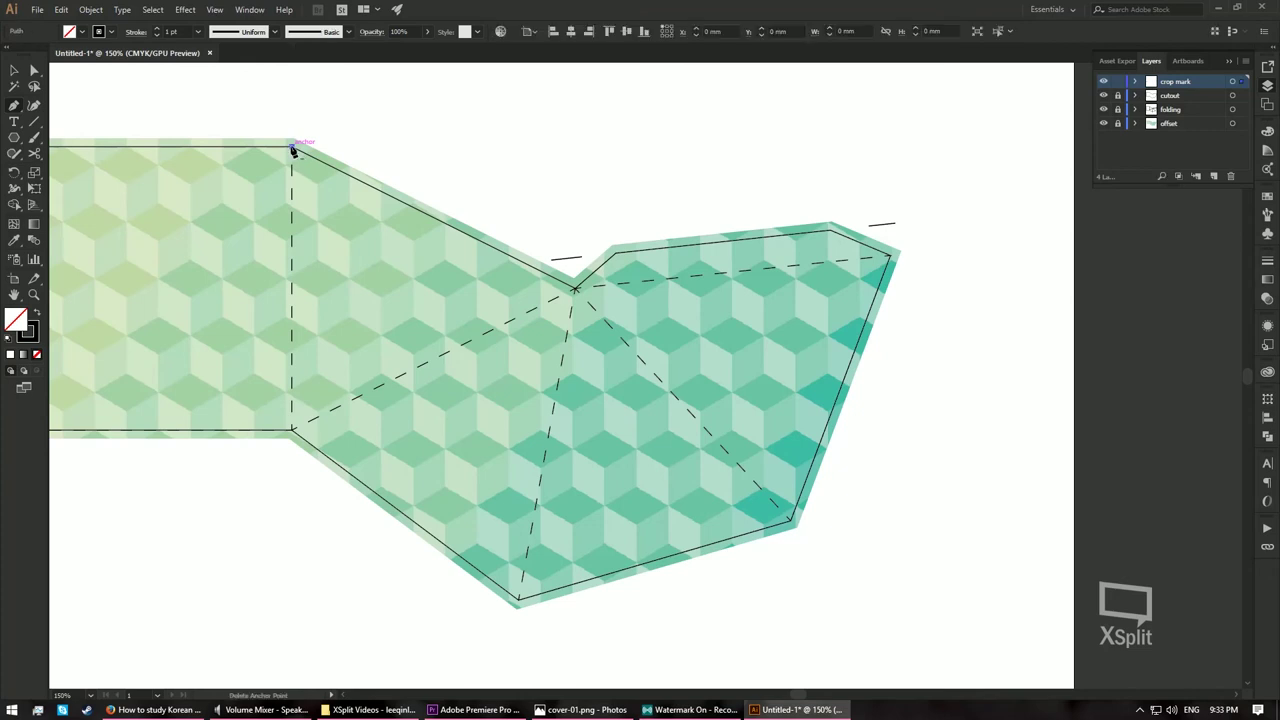
left_click(576, 290)
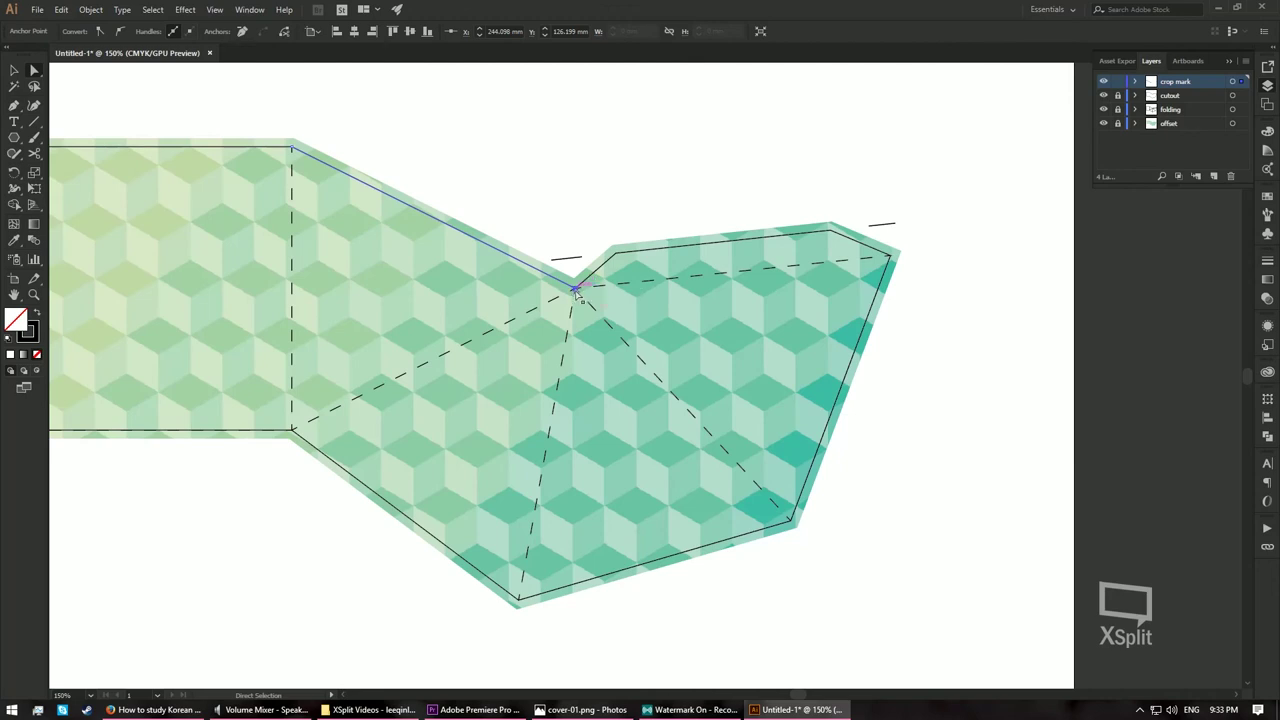
left_click_drag(576, 290, 690, 348)
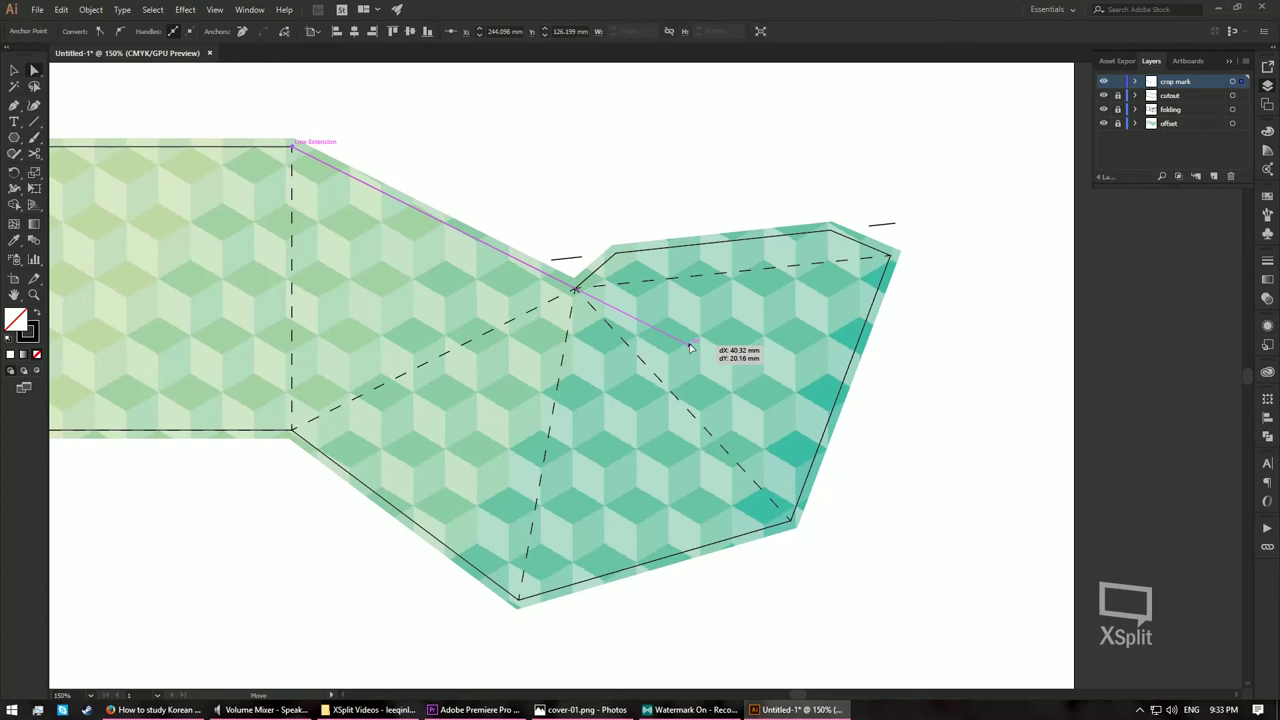
left_click_drag(690, 348, 885, 449)
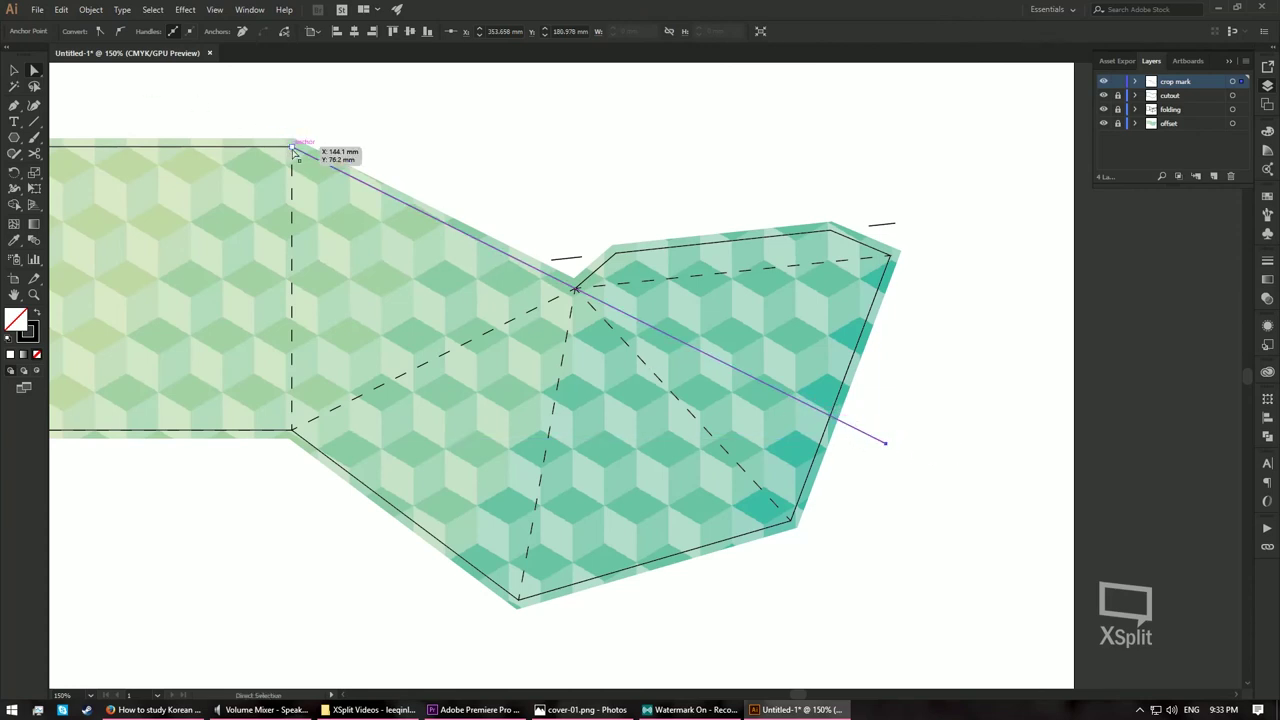
left_click_drag(293, 148, 216, 108)
- Cut the extended sloped line with the Scissors tool just outside the artwork at both ends and delete the middle segment
left_click(256, 128)
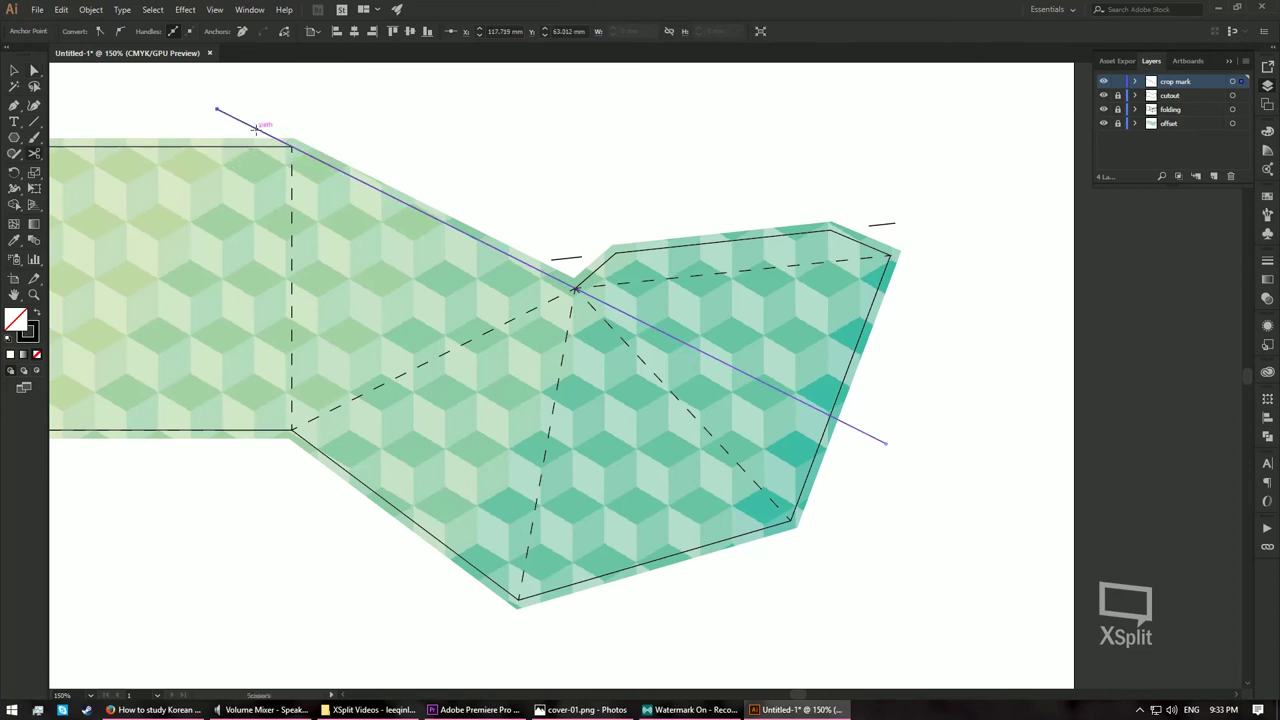
left_click(849, 425)
key("v")
left_click_drag(398, 143, 421, 267)
key("Delete")
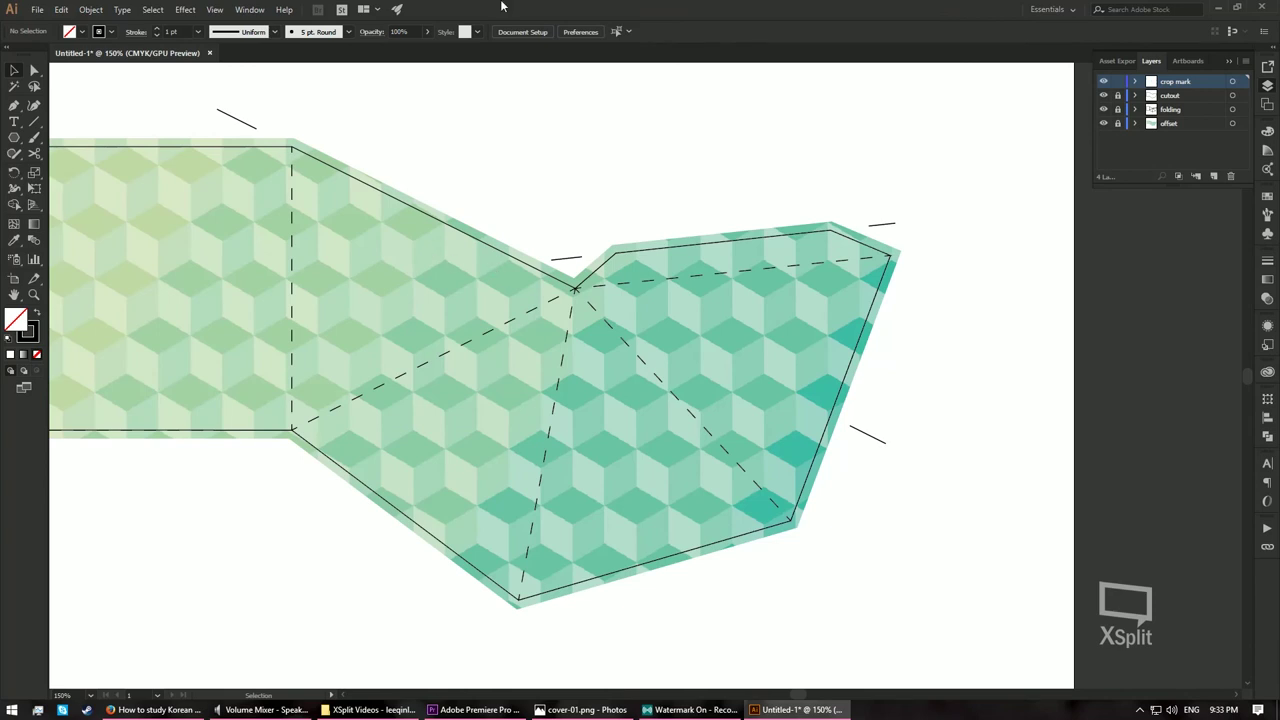
- View the whole template at 100% and hide the folding layer
key("ctrl+1")
left_click_drag(338, 235, 415, 284)
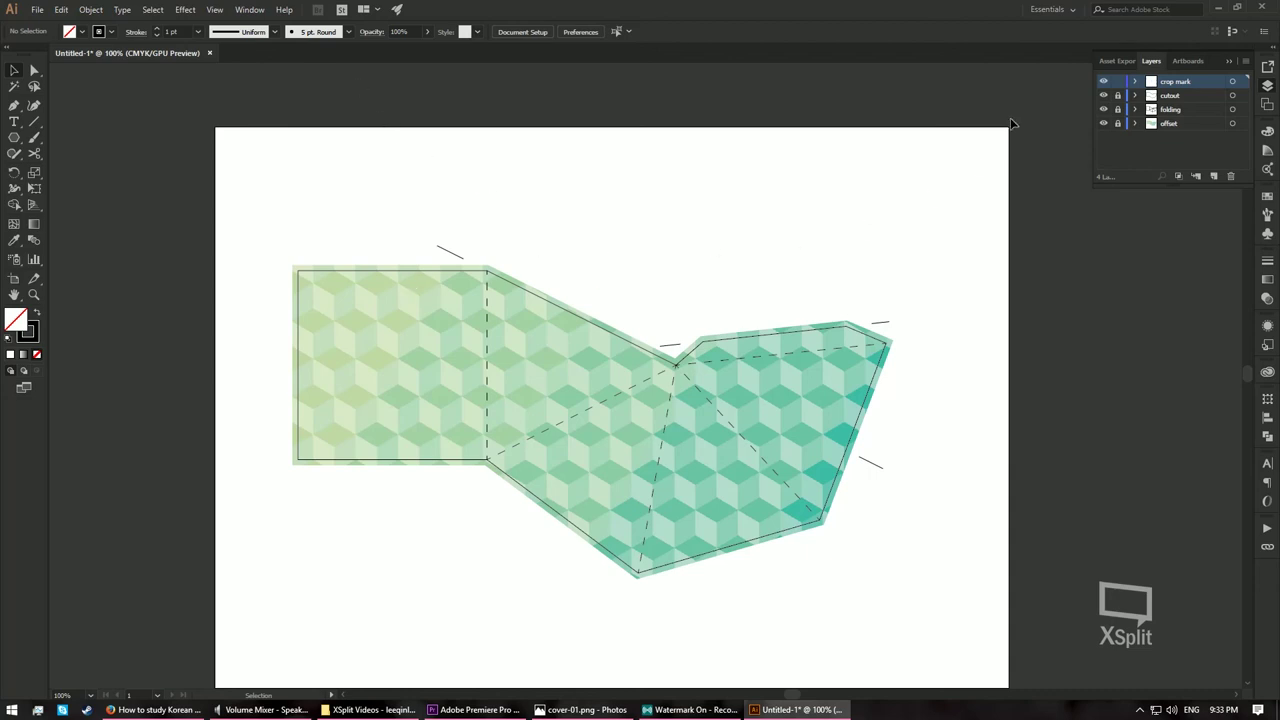
left_click(1104, 109)
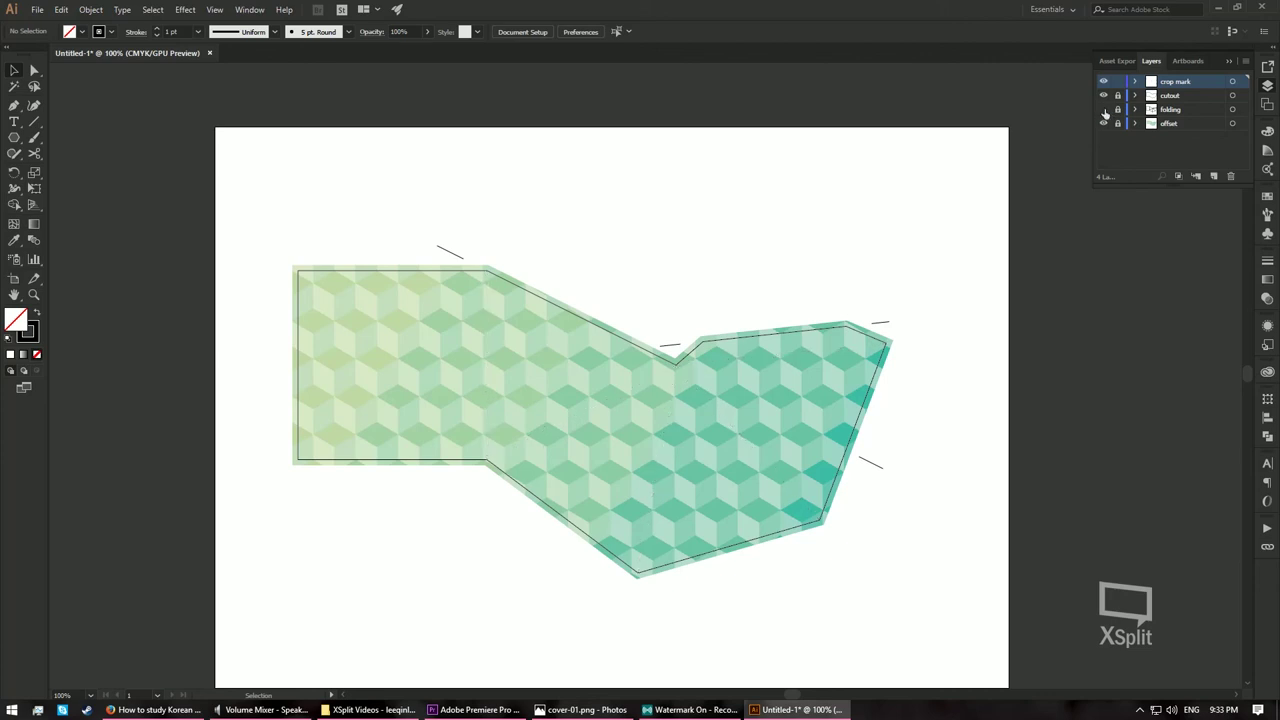